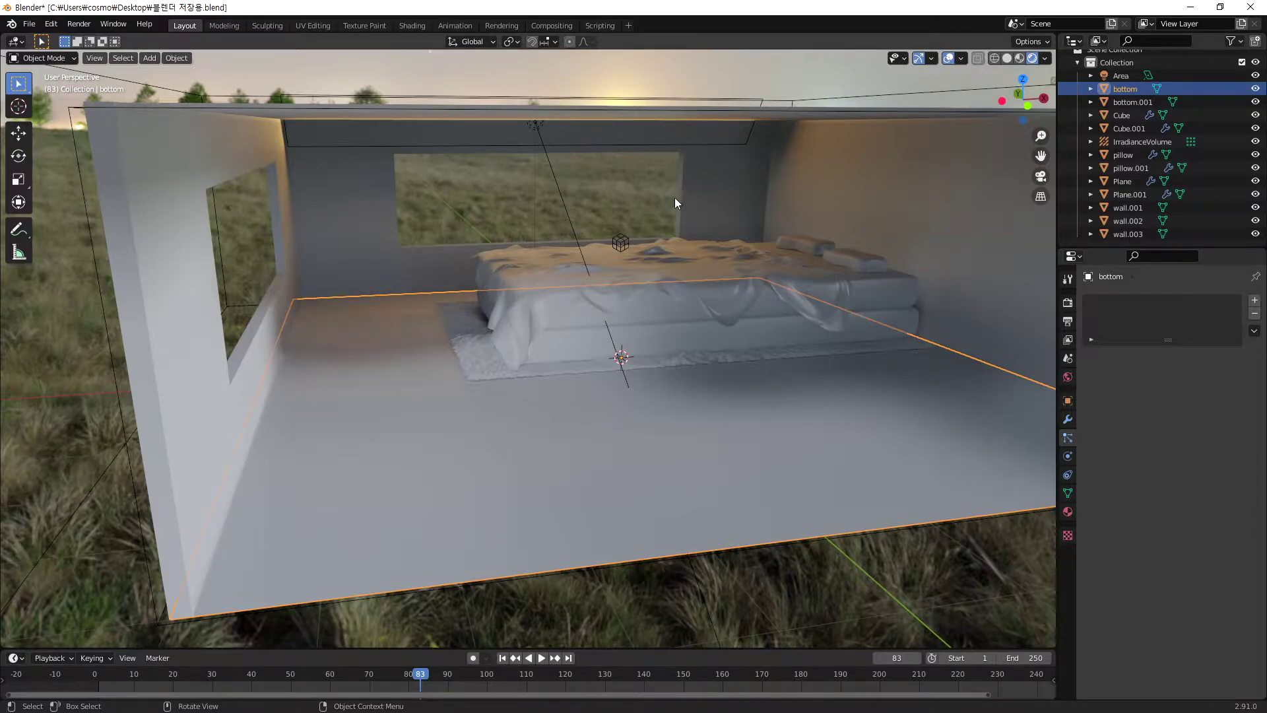
- Switch to the web browser and search Google for "free 3d material"
key(alt+Tab)
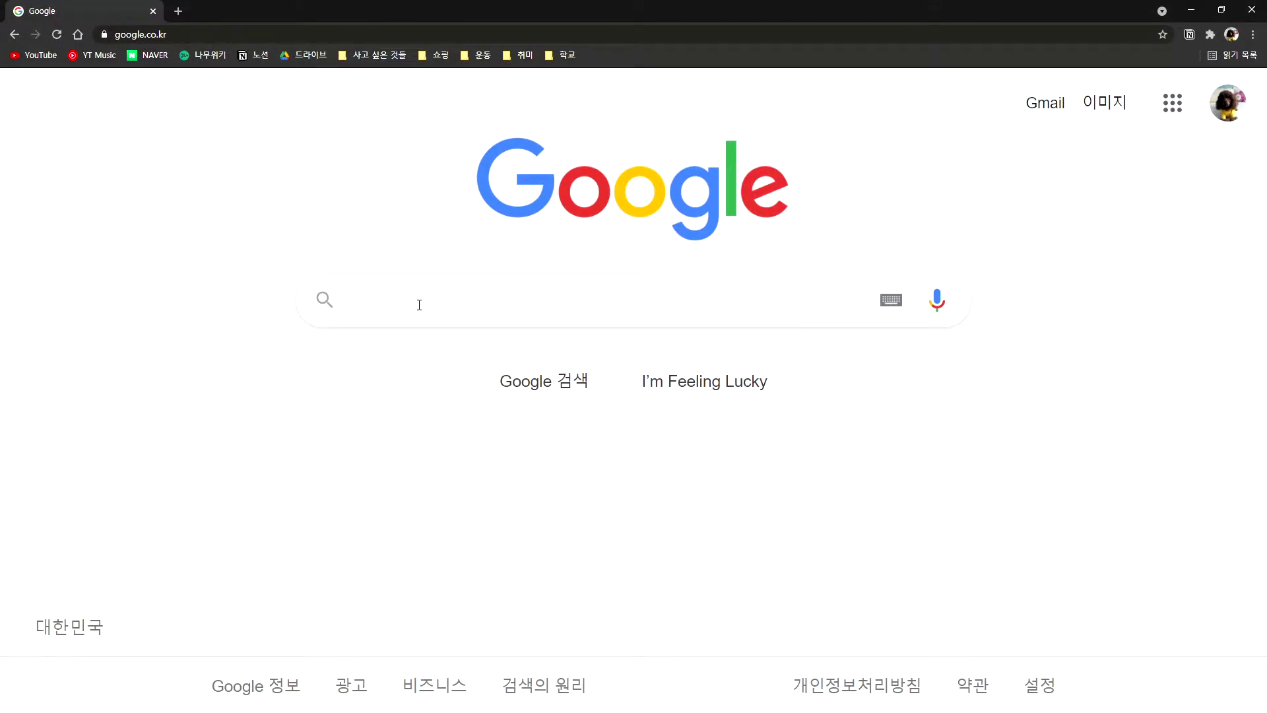
text(free 3d ,)
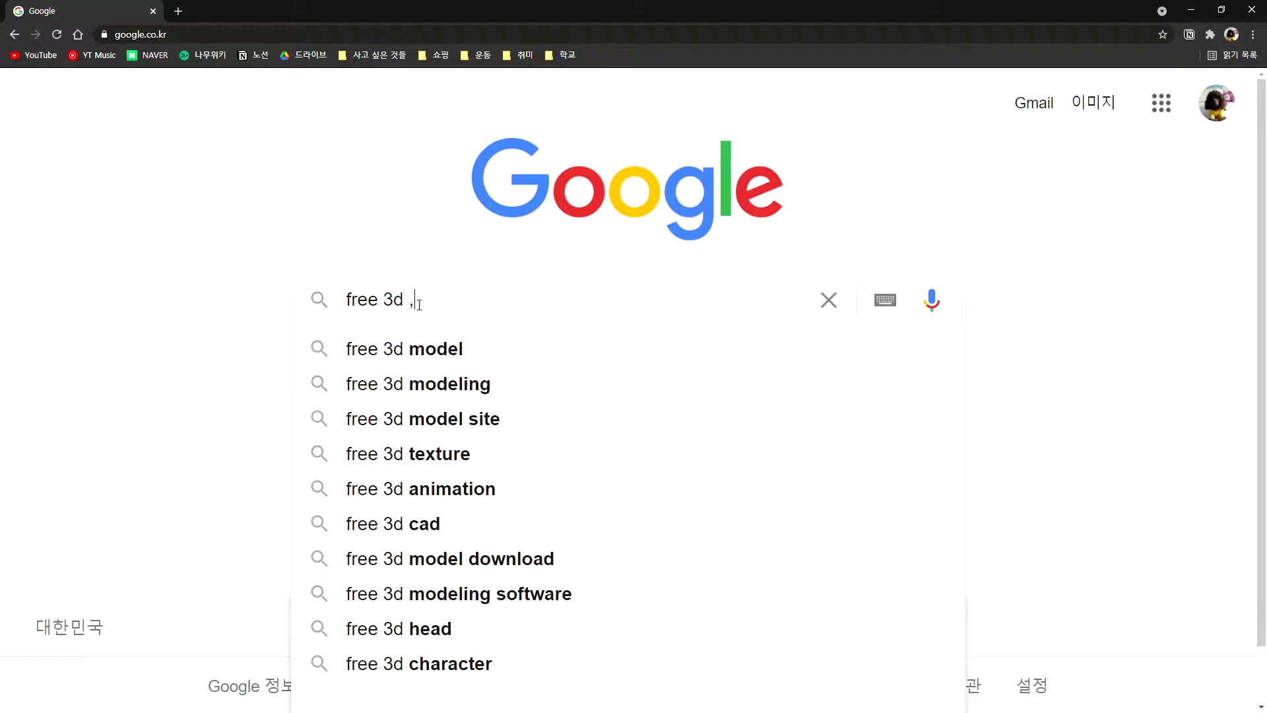
key(BackSpace)
text(material)
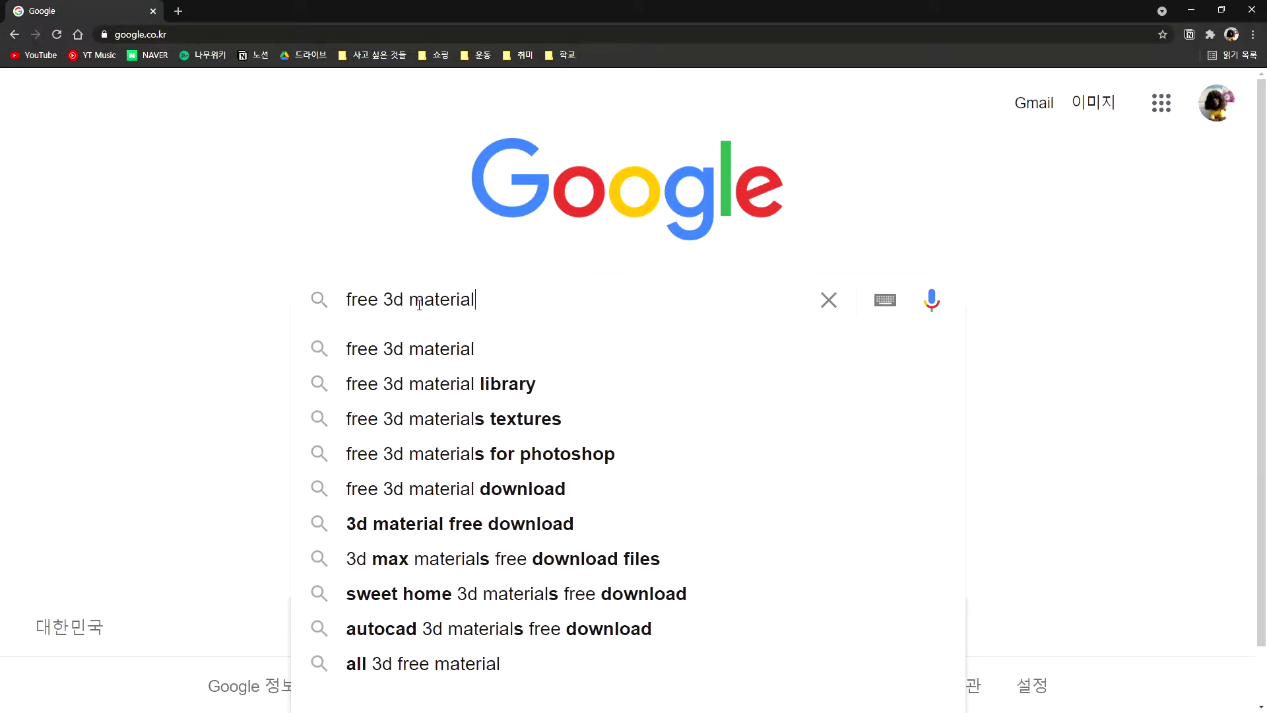
key(Return)
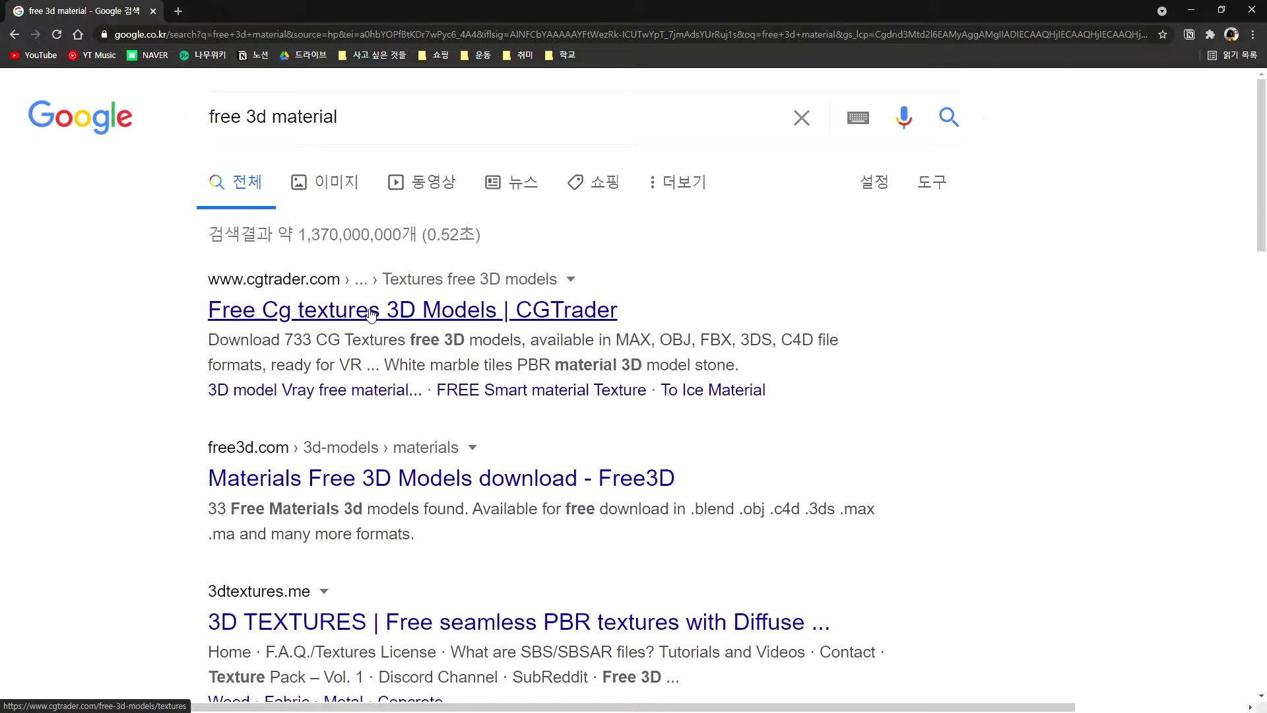
- Open the CC0 Textures website from the search results and show its list of assets
scroll(336, 303, down, 6)
scroll(326, 271, up, 5)
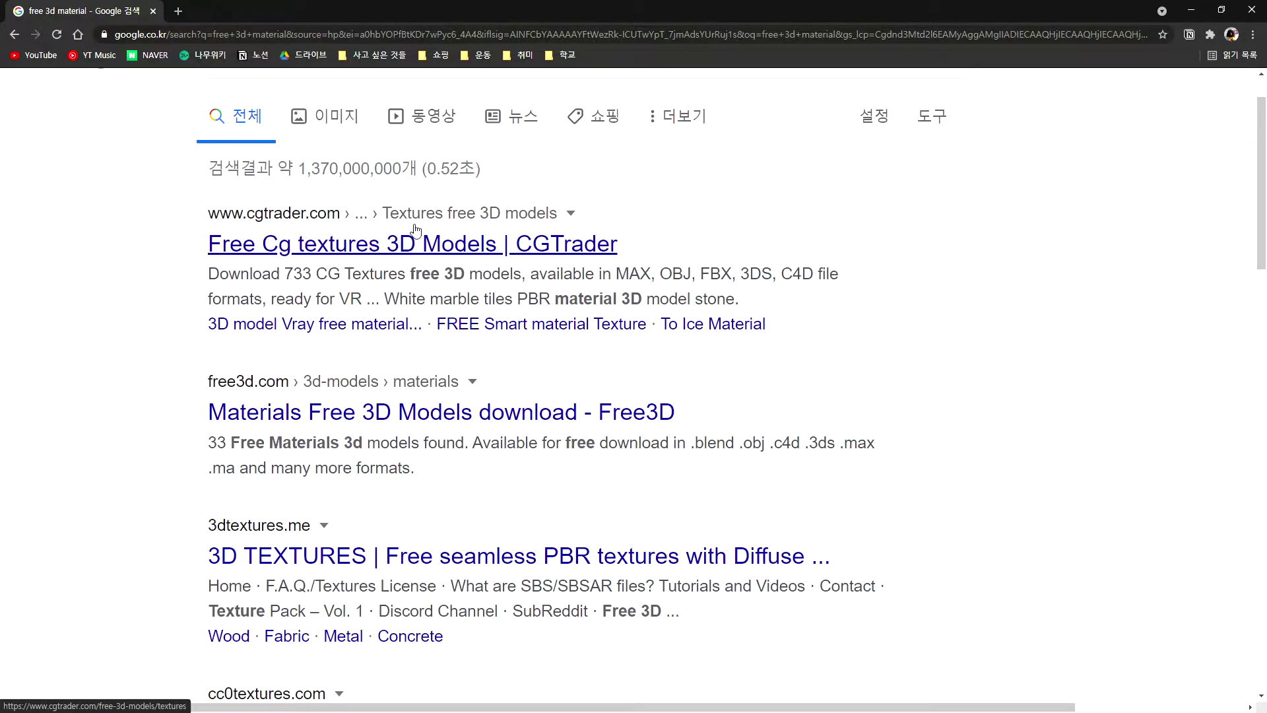
scroll(410, 239, down, 1)
scroll(410, 238, down, 1)
scroll(432, 291, down, 3)
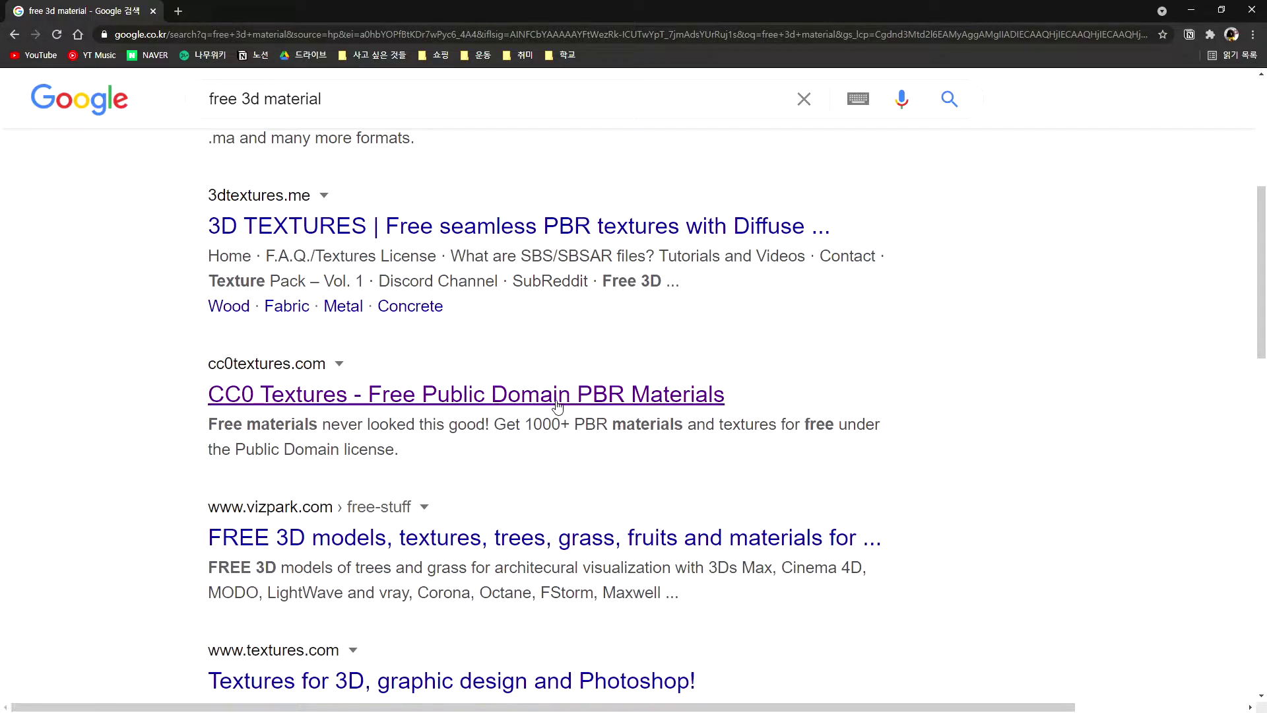
click(459, 398)
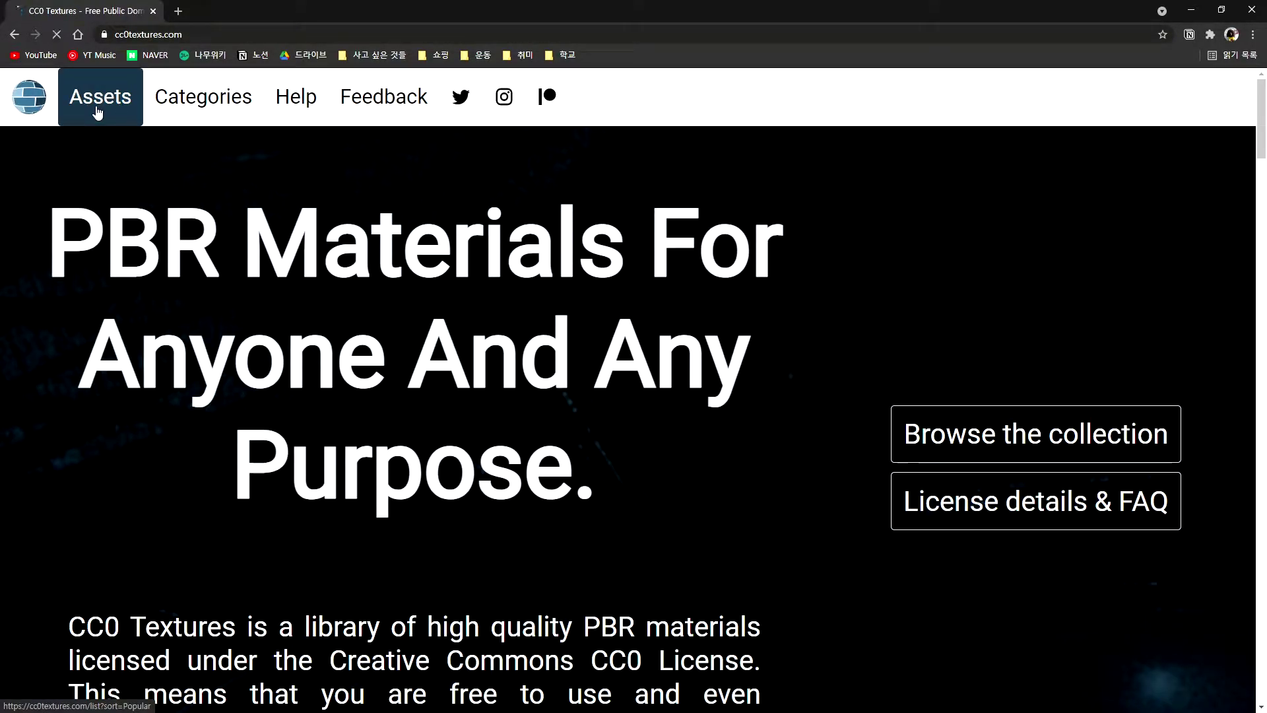
click(98, 111)
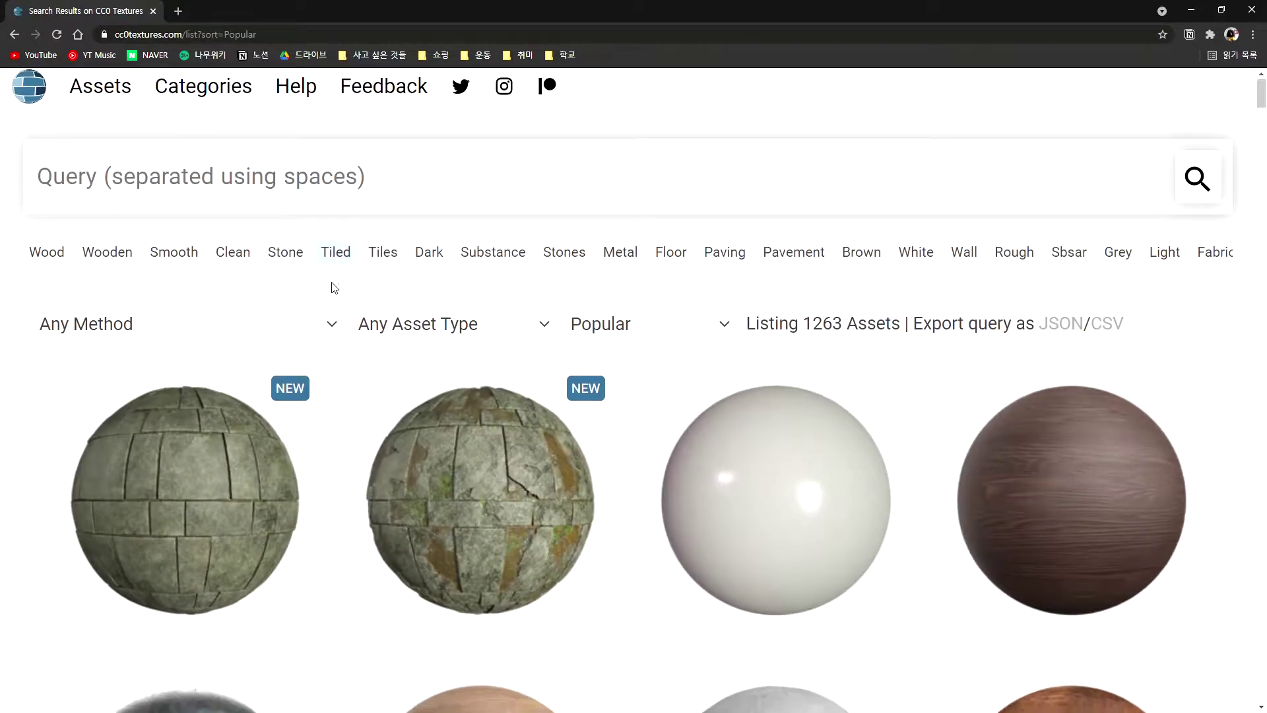
- Find the Wood Floor 041 material among the popular assets and download its 4K-JPG version
scroll(334, 287, down, 3)
scroll(229, 466, down, 2)
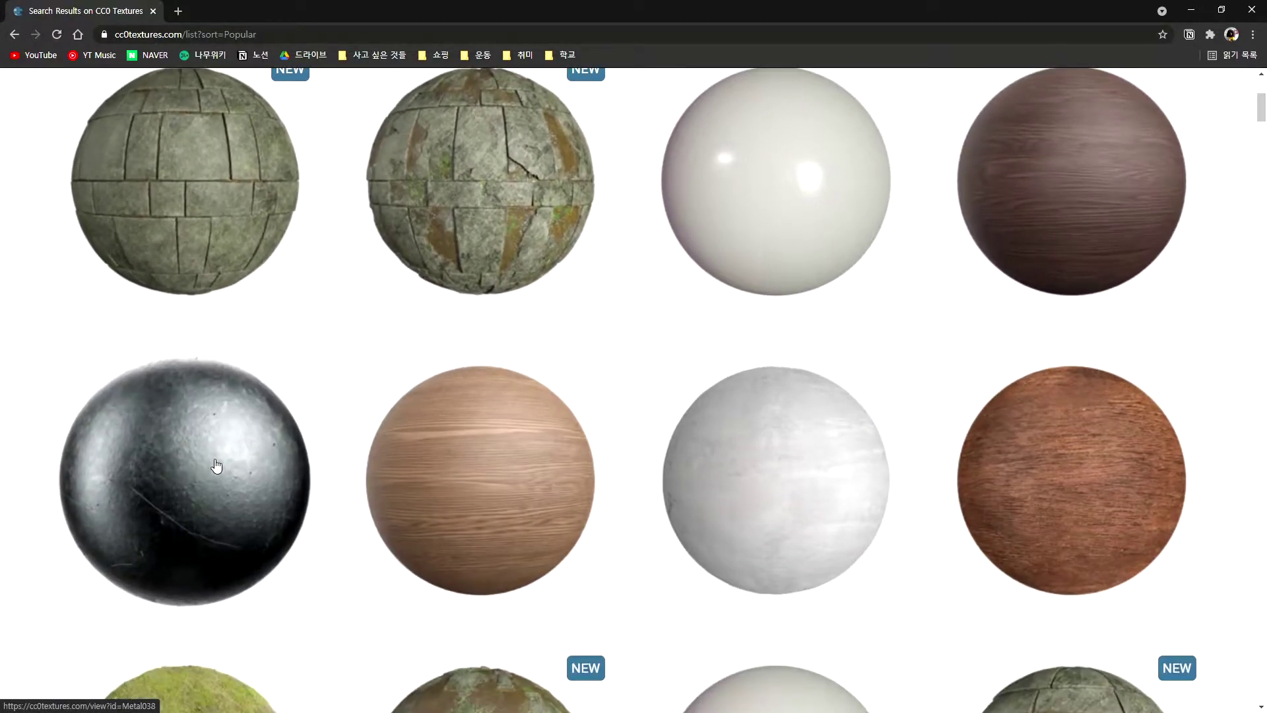
scroll(986, 469, down, 3)
scroll(704, 548, down, 5)
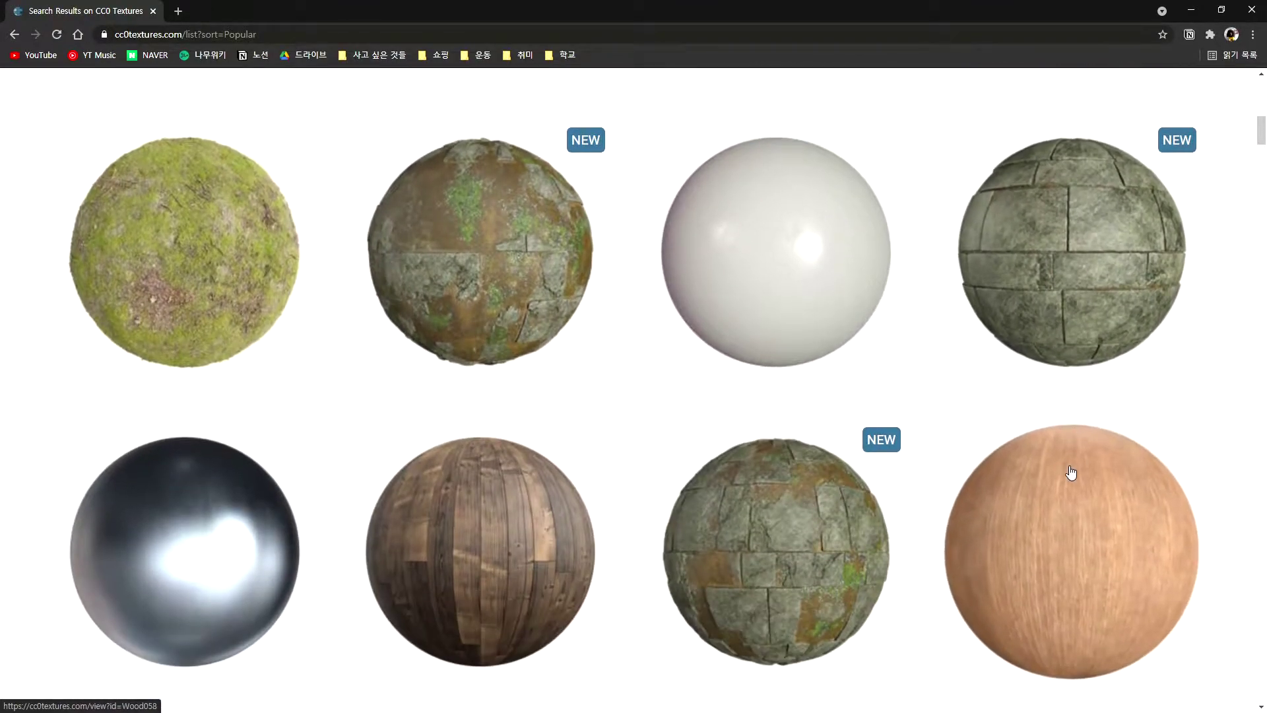
scroll(1071, 472, down, 1)
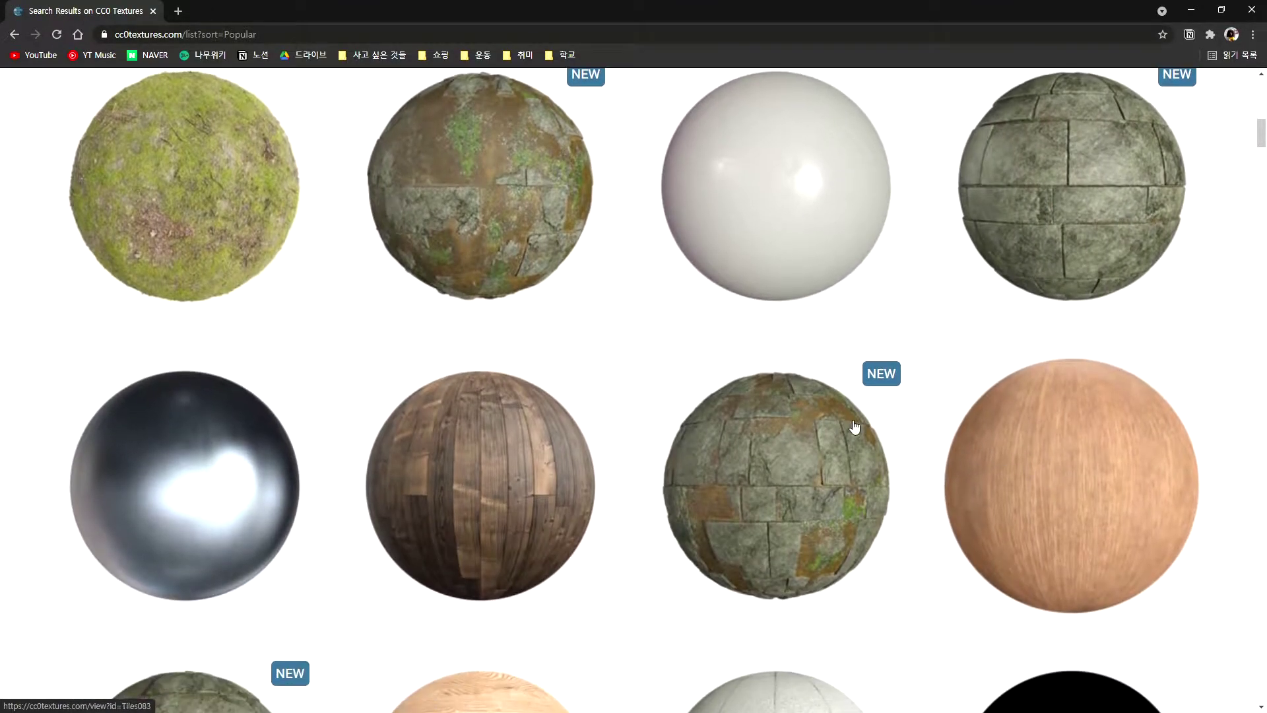
click(440, 459)
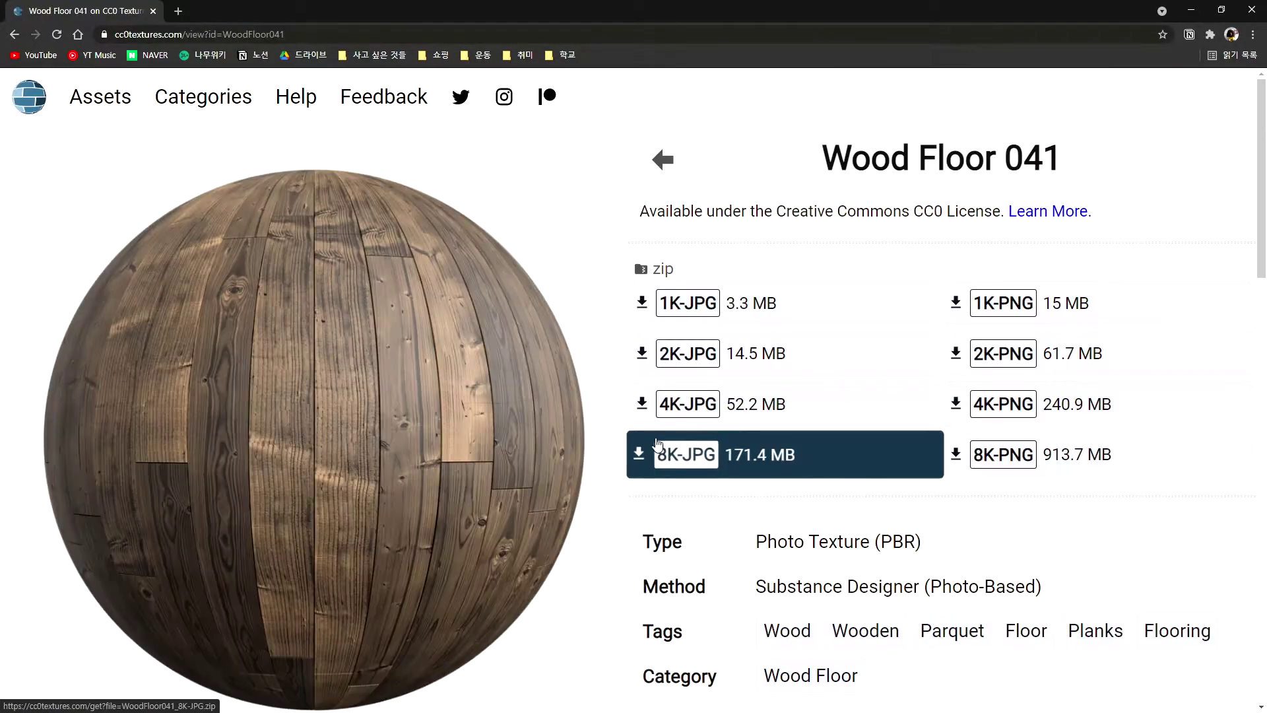
click(710, 413)
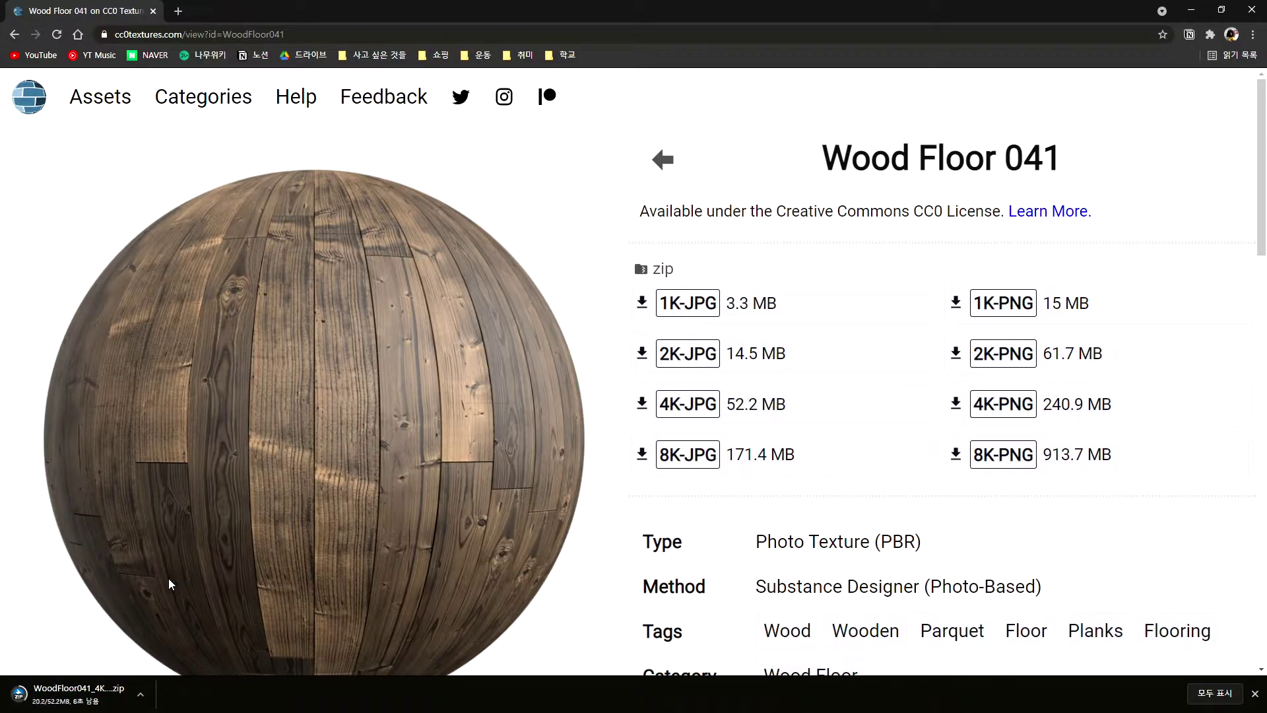
click(84, 699)
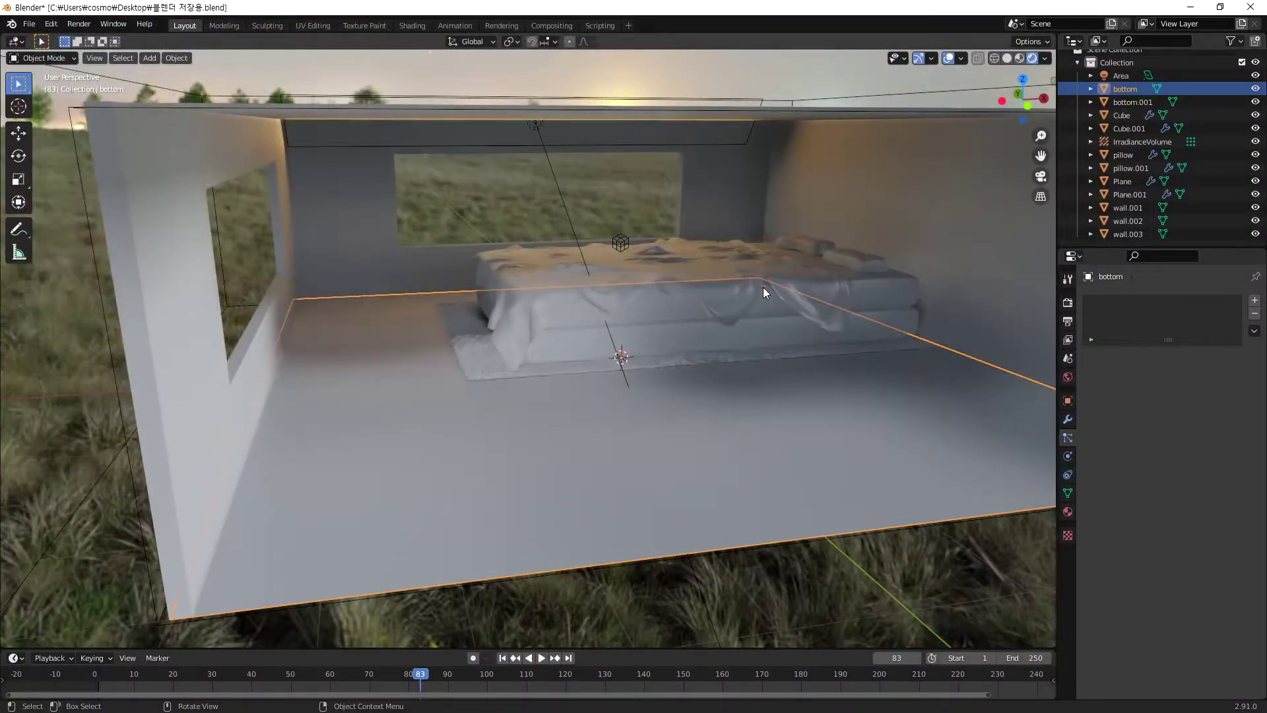
- Back in Blender, change the 3D viewport to the Shader Editor and spread the world's nodes further apart
scroll(704, 289, up, 2)
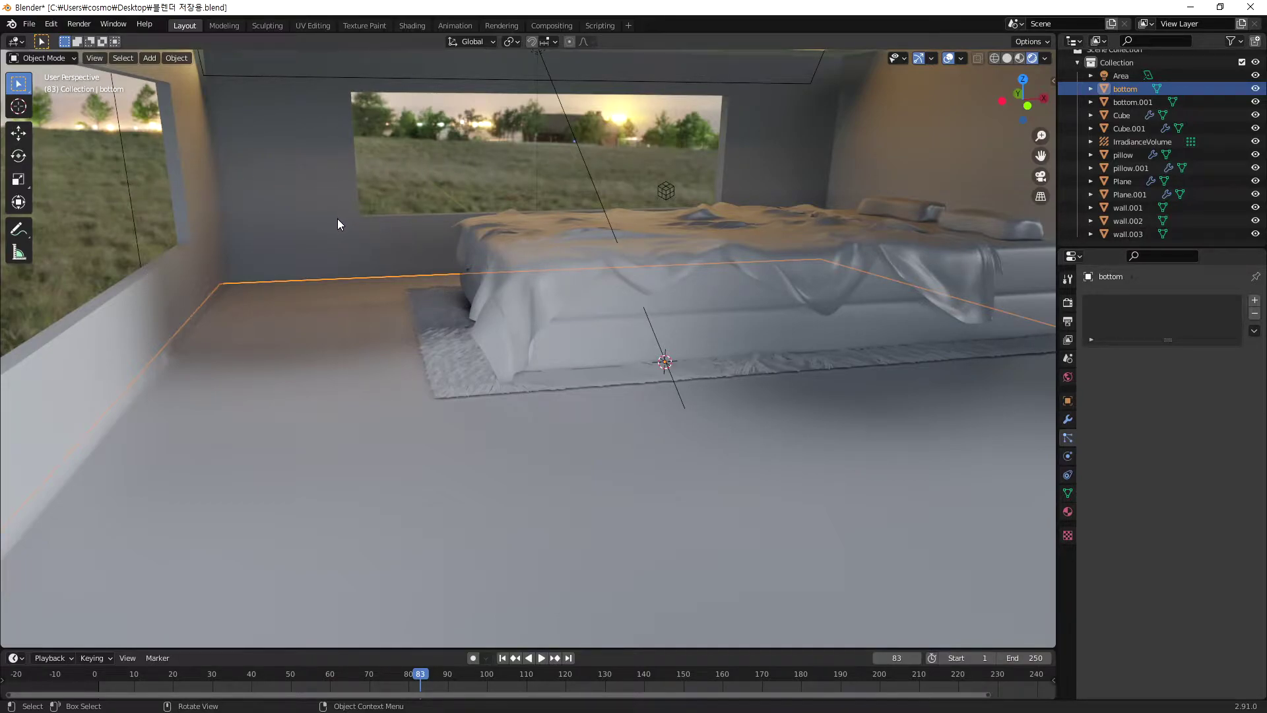
key(shift+F3)
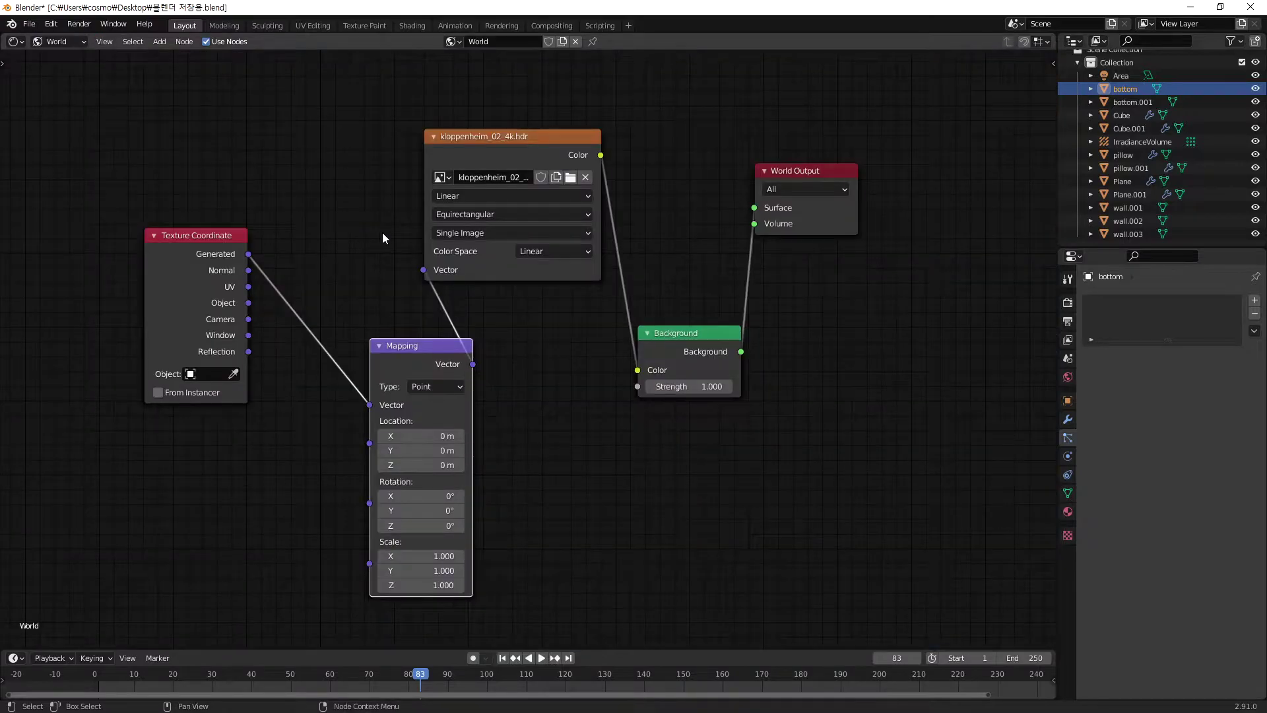
mouse_move(498, 136)
mouse_down()
mouse_move(528, 137)
mouse_move(491, 149)
mouse_up()
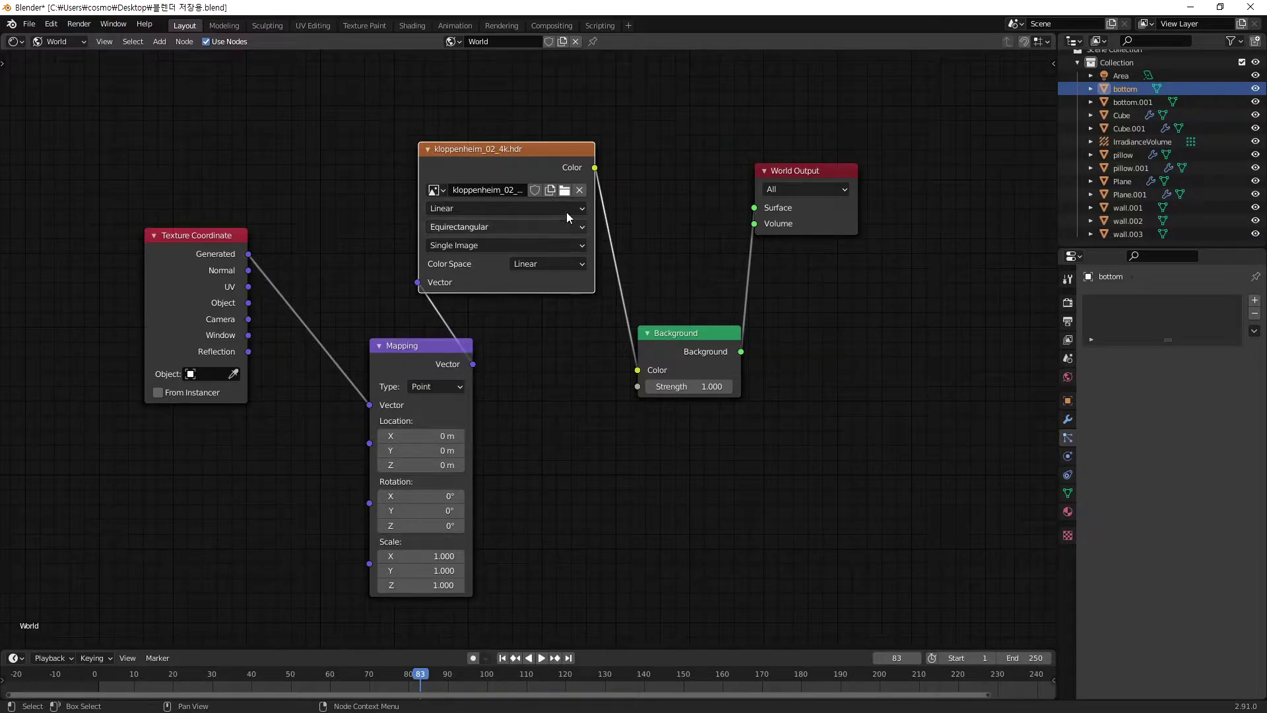
drag(425, 345, 370, 359)
drag(207, 235, 166, 238)
drag(650, 348, 665, 360)
drag(836, 174, 880, 185)
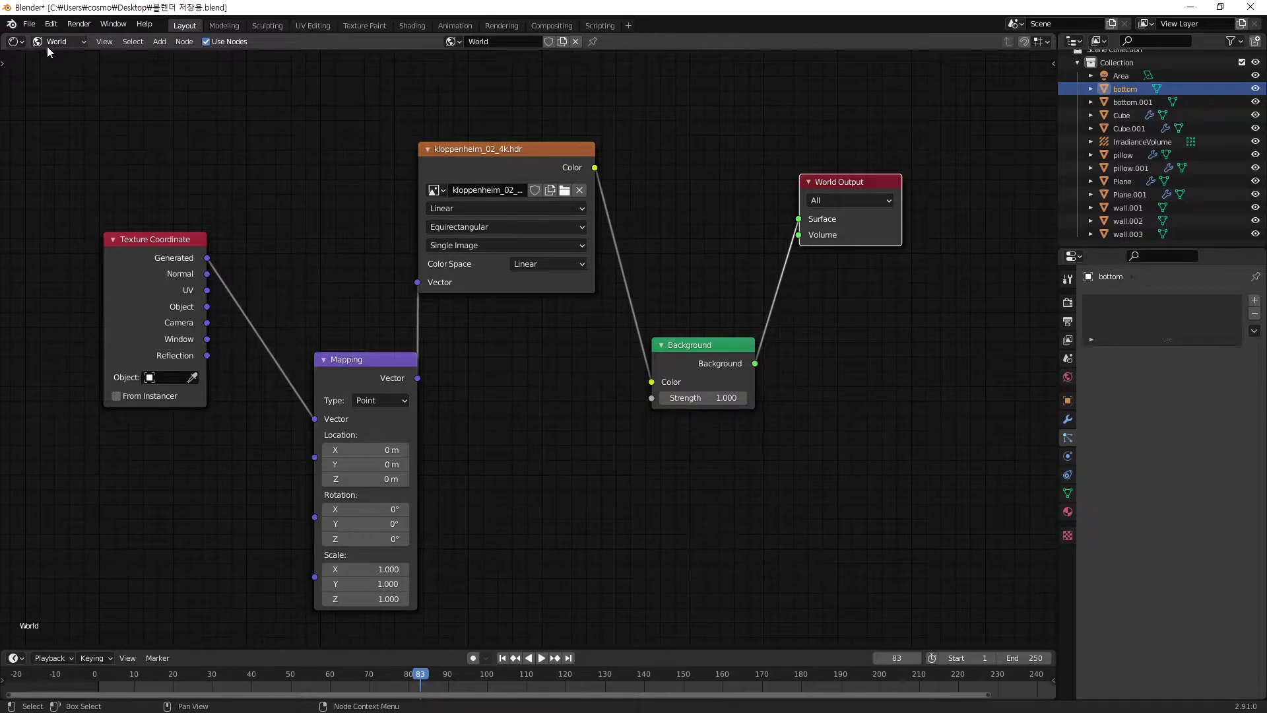
scroll(418, 239, up, 1)
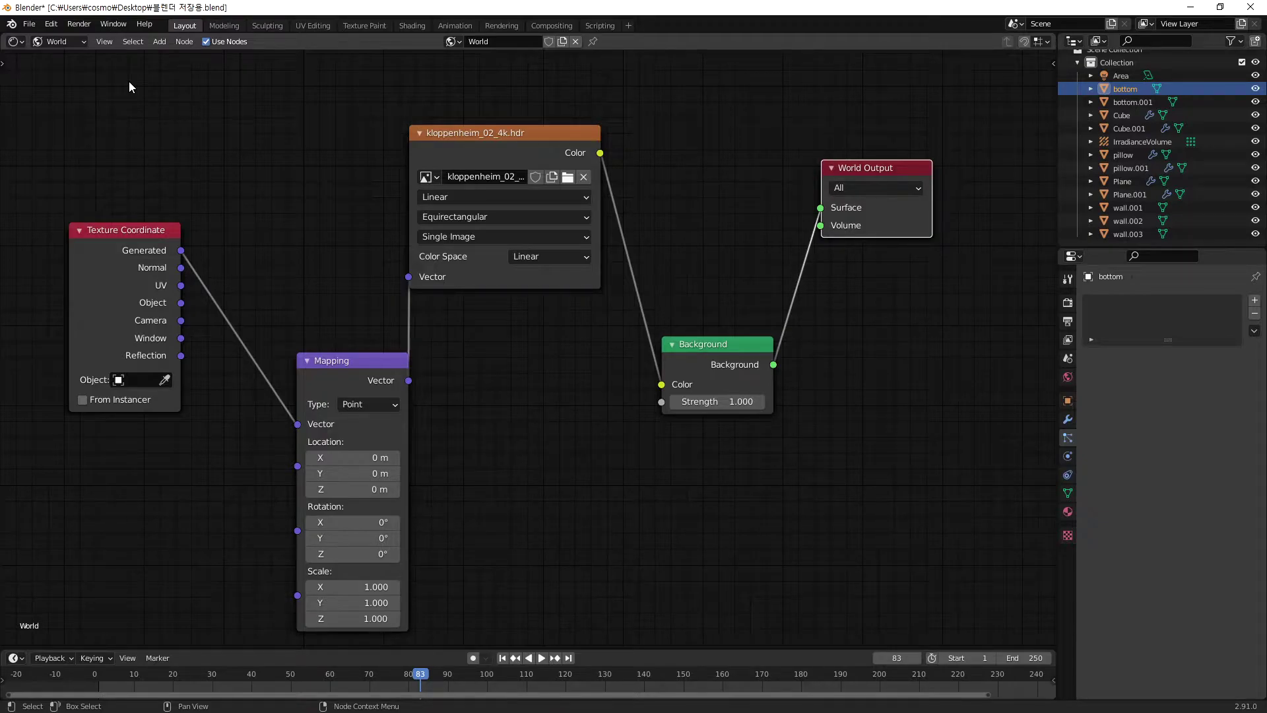
- Set the Shader Editor's shader type to Object and show the floor's material properties
click(54, 41)
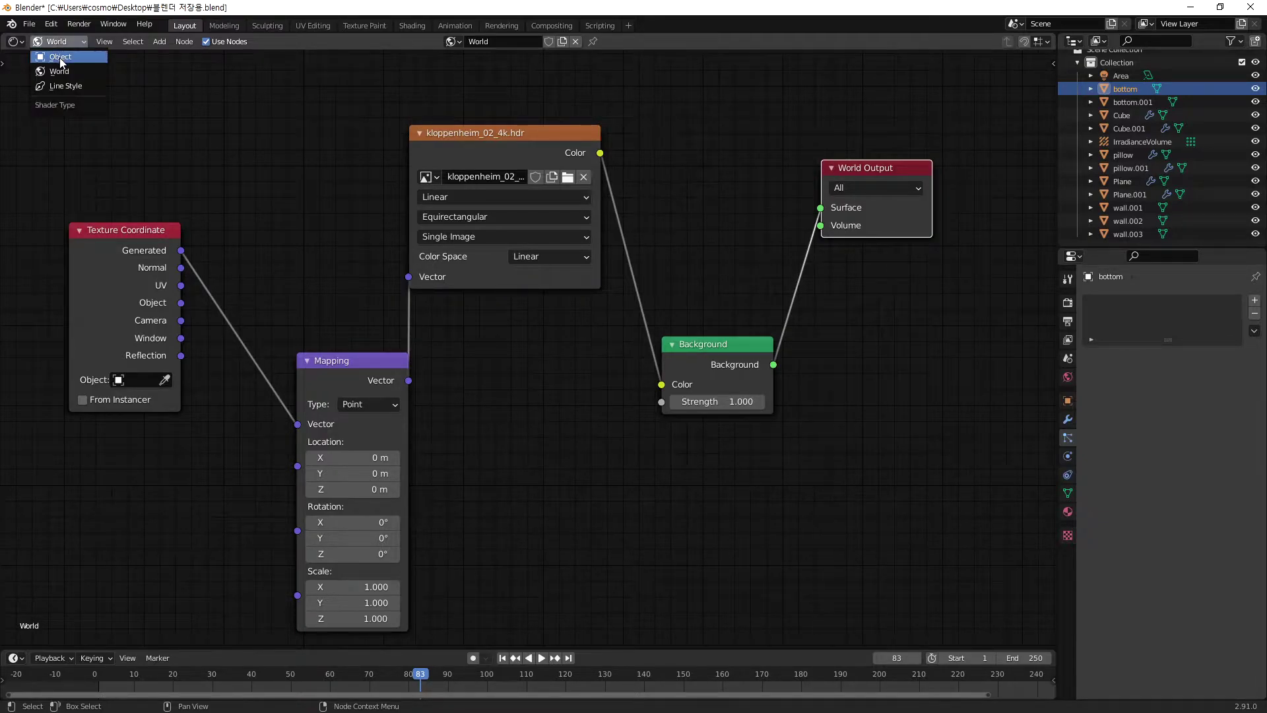
click(60, 57)
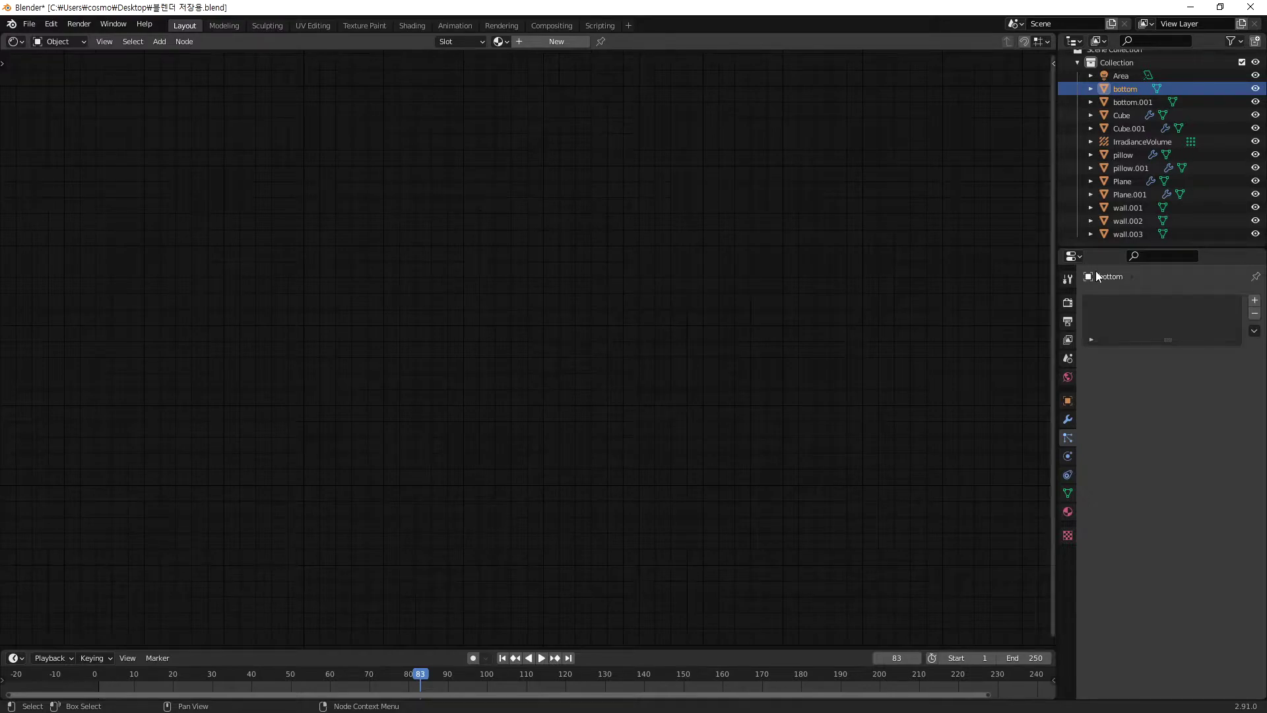
click(1067, 512)
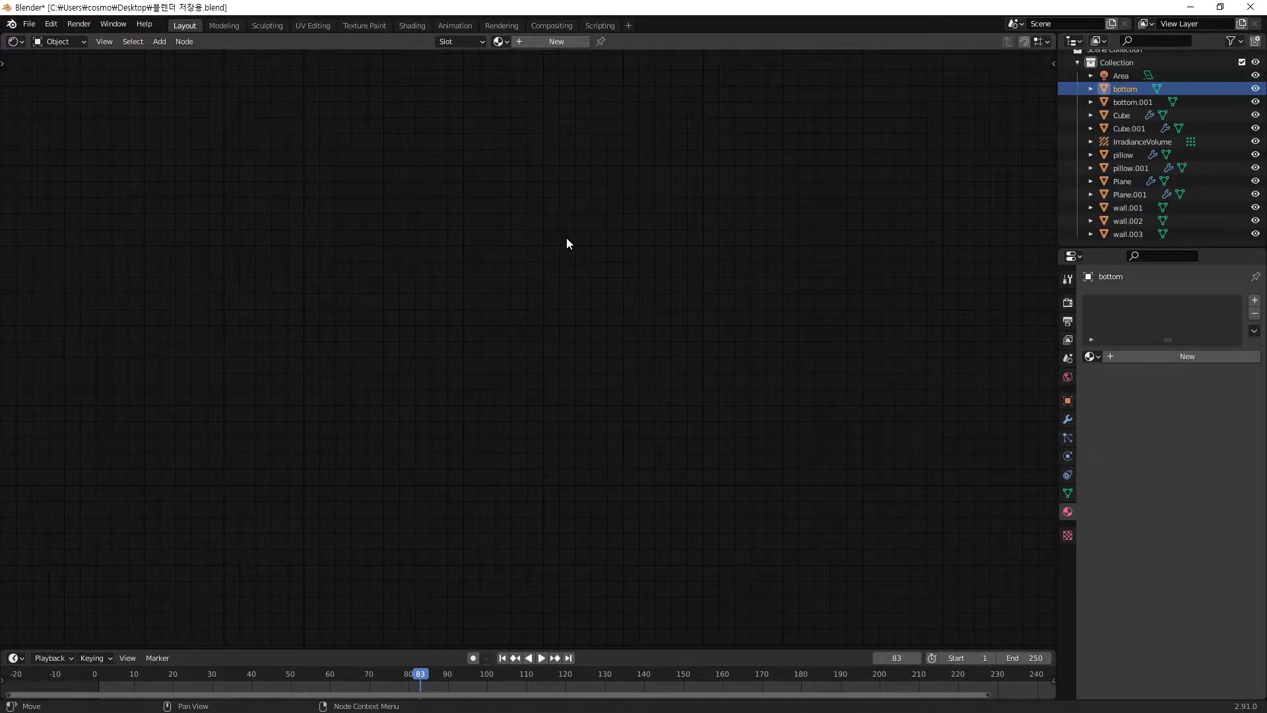
- Return the area to the 3D viewport, splitting it vertically in two with Rendered shading in the new view
key(shift+F5)
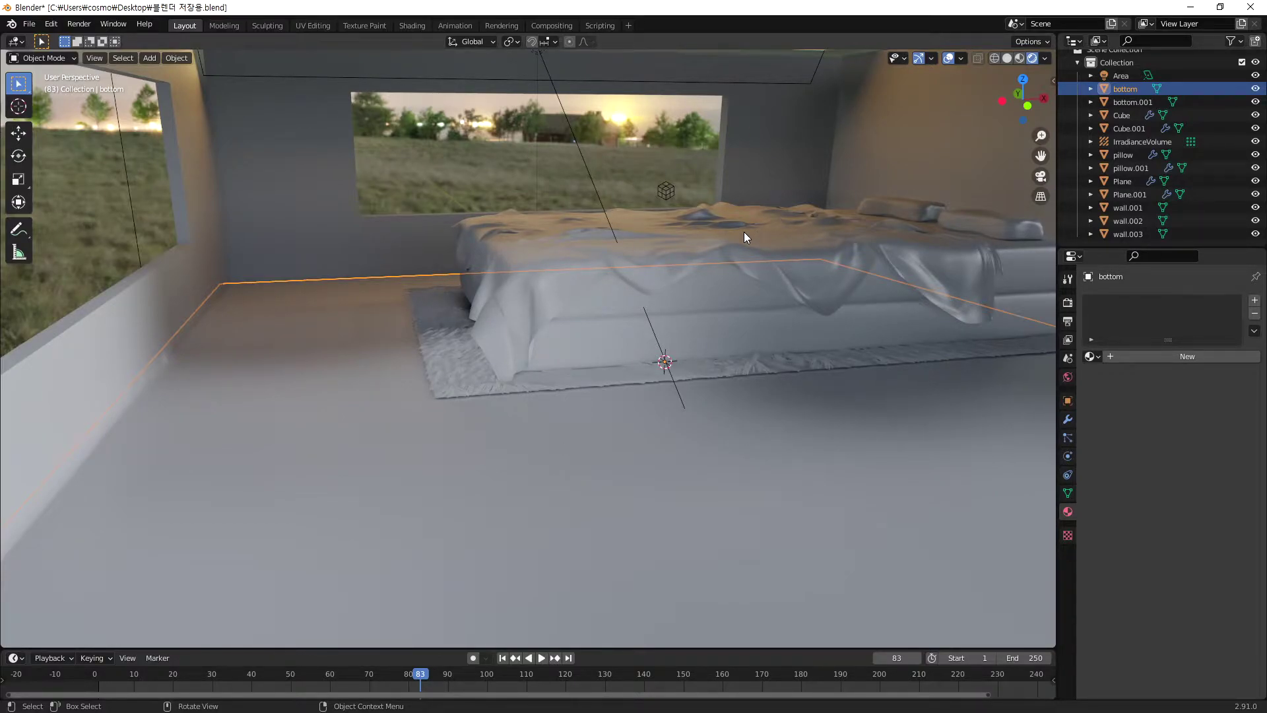
right_click(1055, 307)
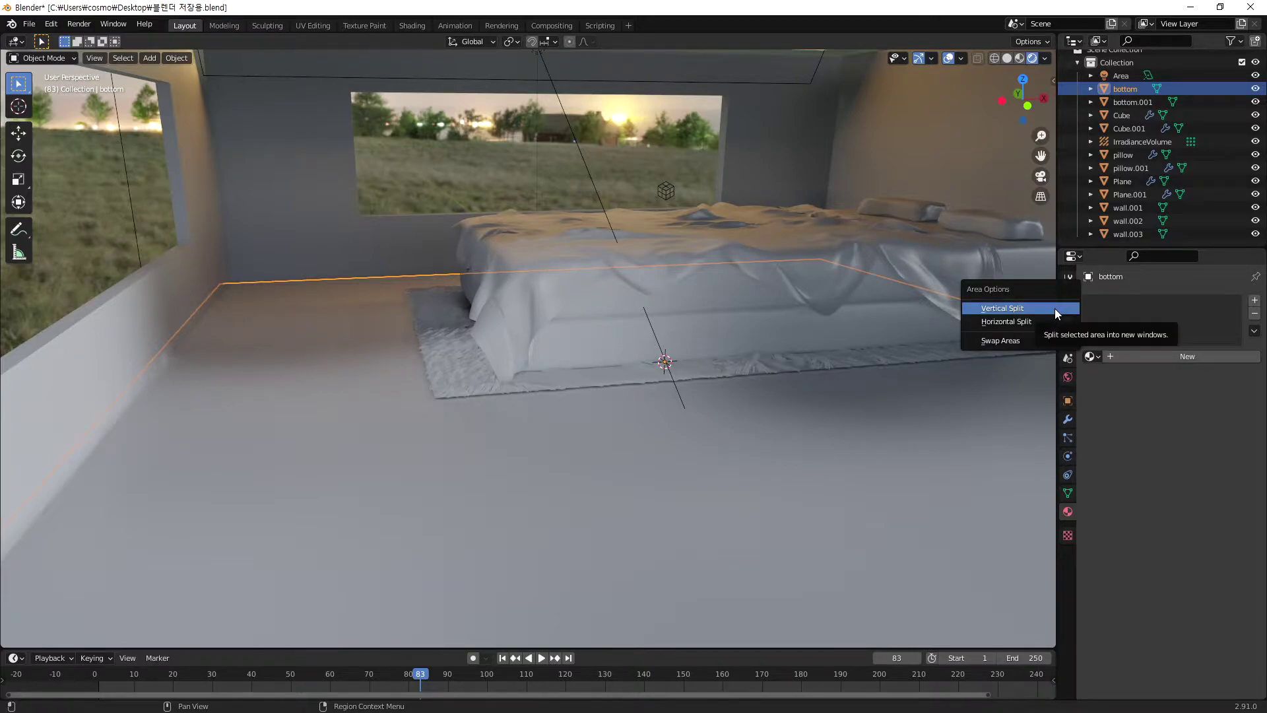
click(1055, 308)
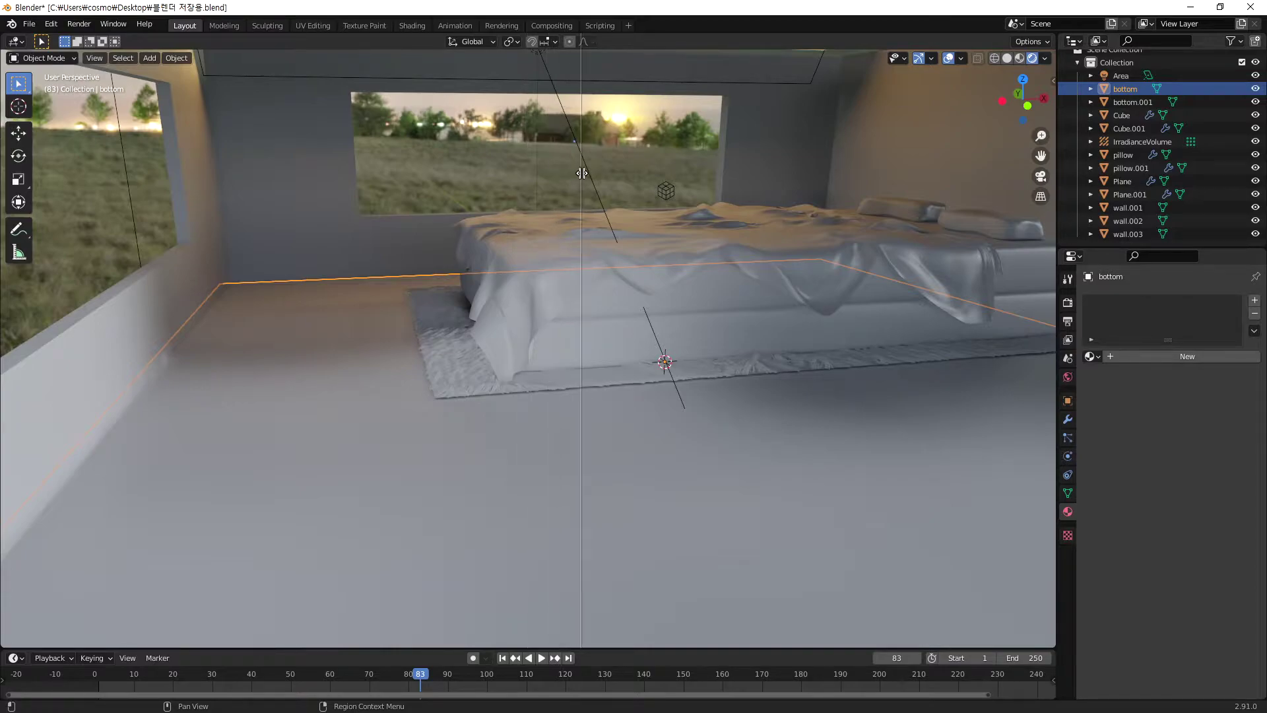
click(582, 173)
click(921, 128)
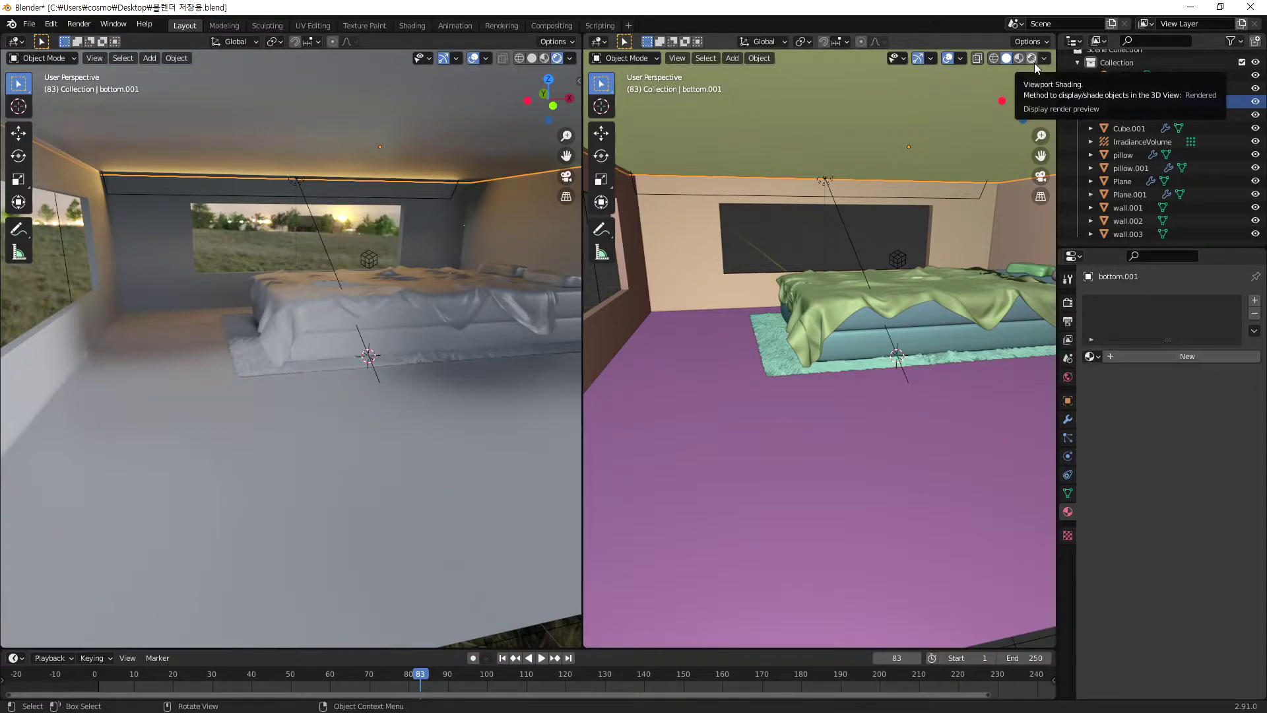
click(1032, 60)
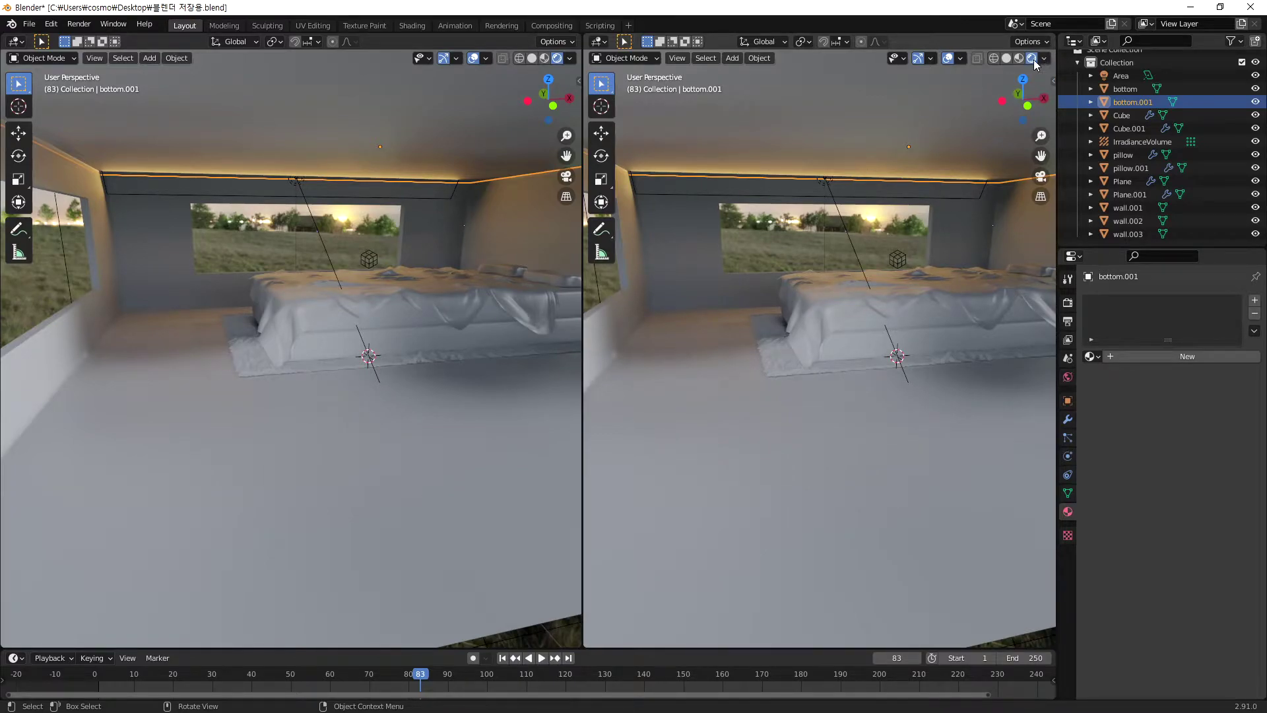
- Enable the Shortcut VUr on-screen display of key and mouse input, leaving the sidebar hidden
key(n)
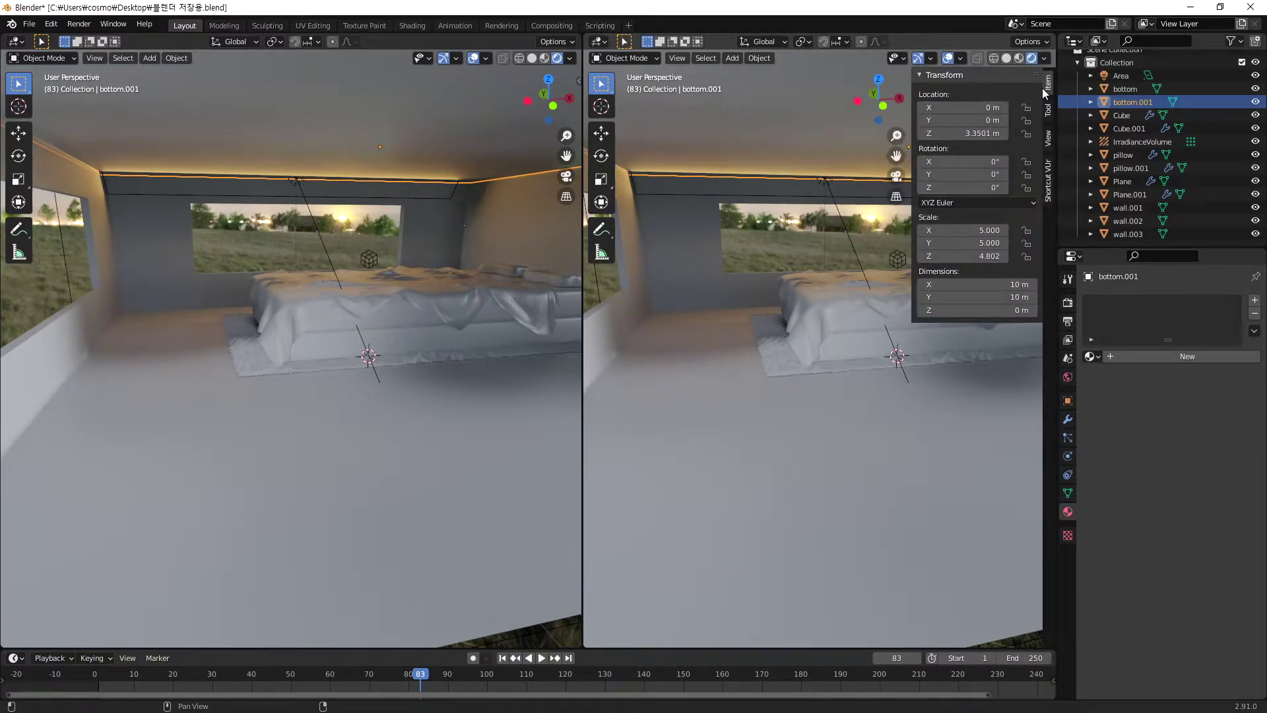
click(1049, 176)
click(1003, 94)
key(n)
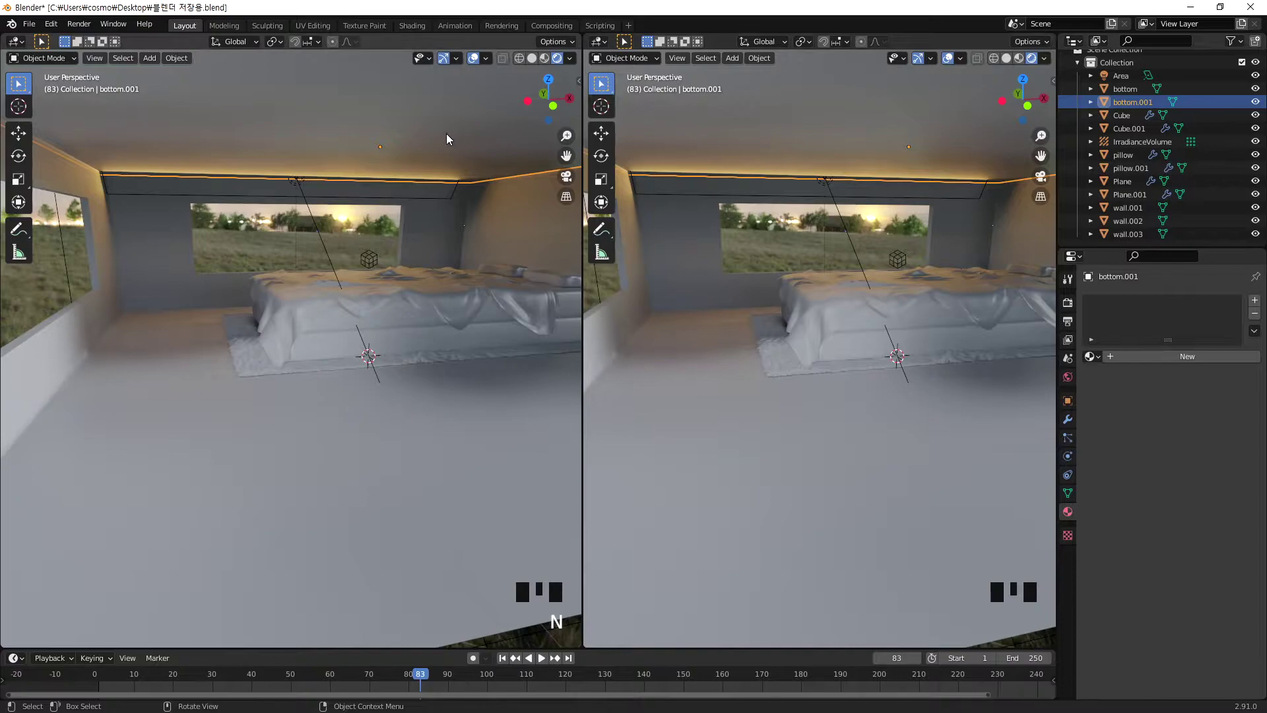
- Change the original one of the two 3D viewports to the Shader Editor
click(327, 206)
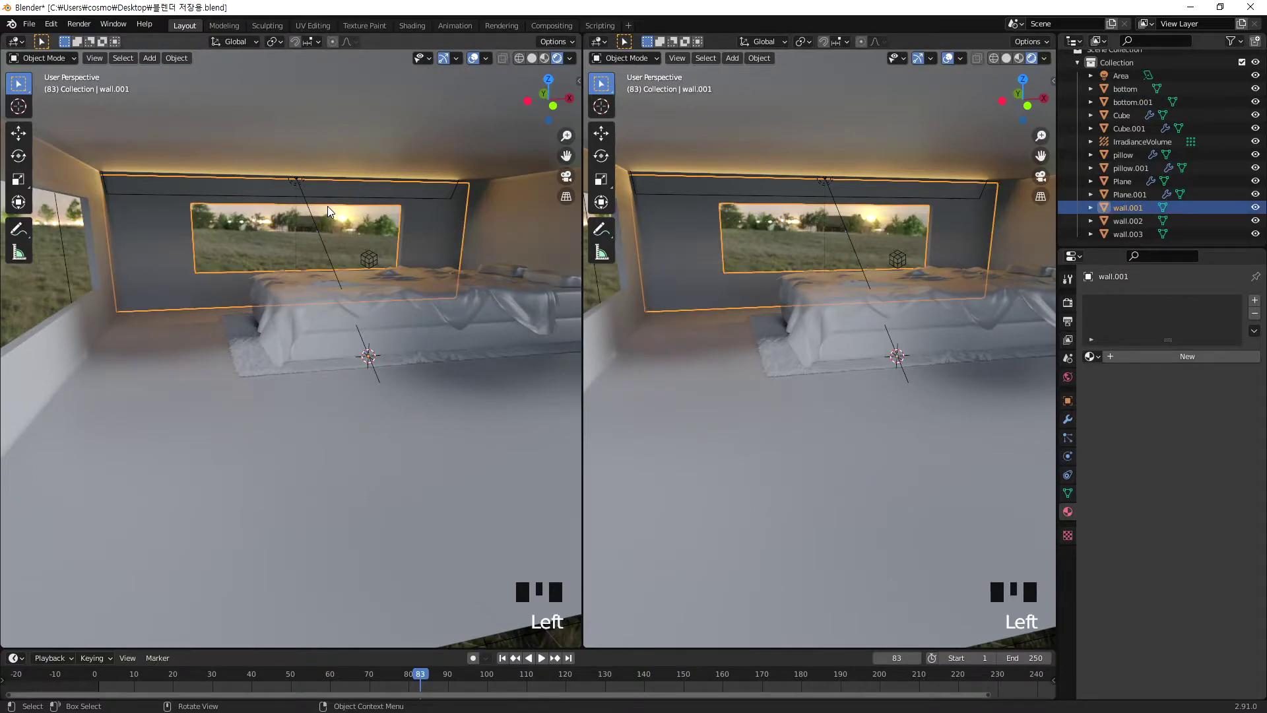
click(355, 137)
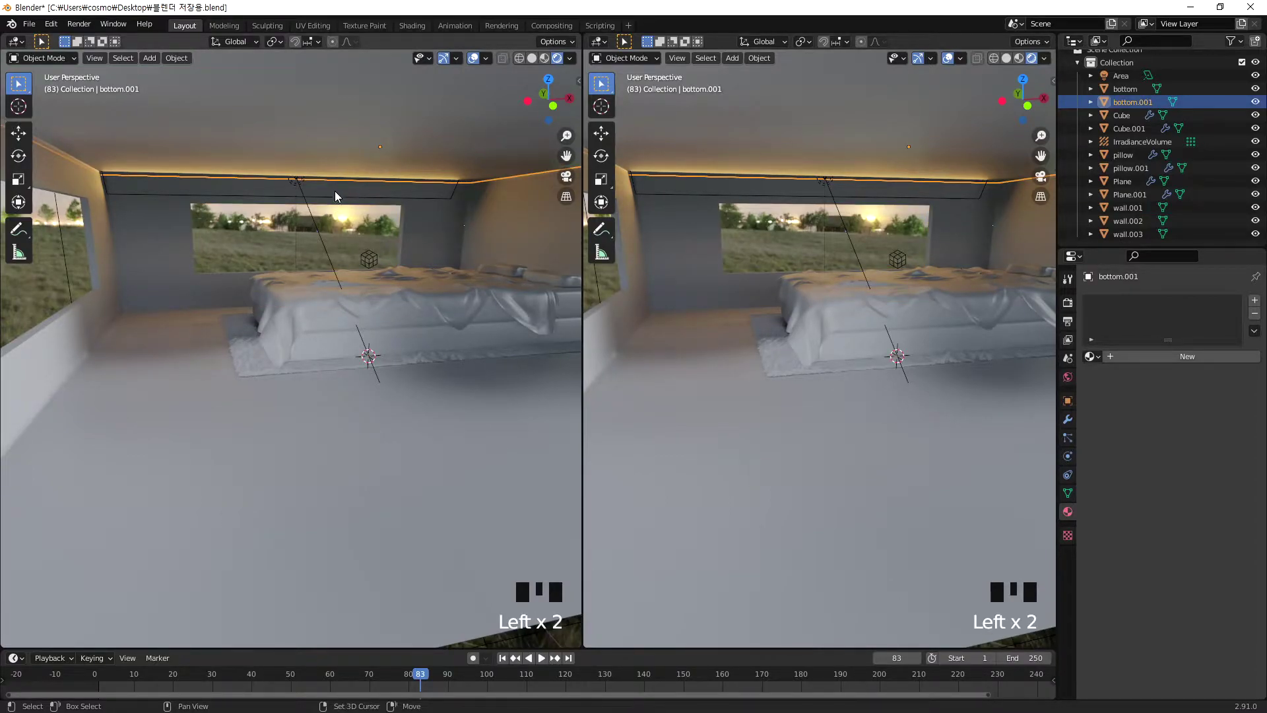
key(shift+F3)
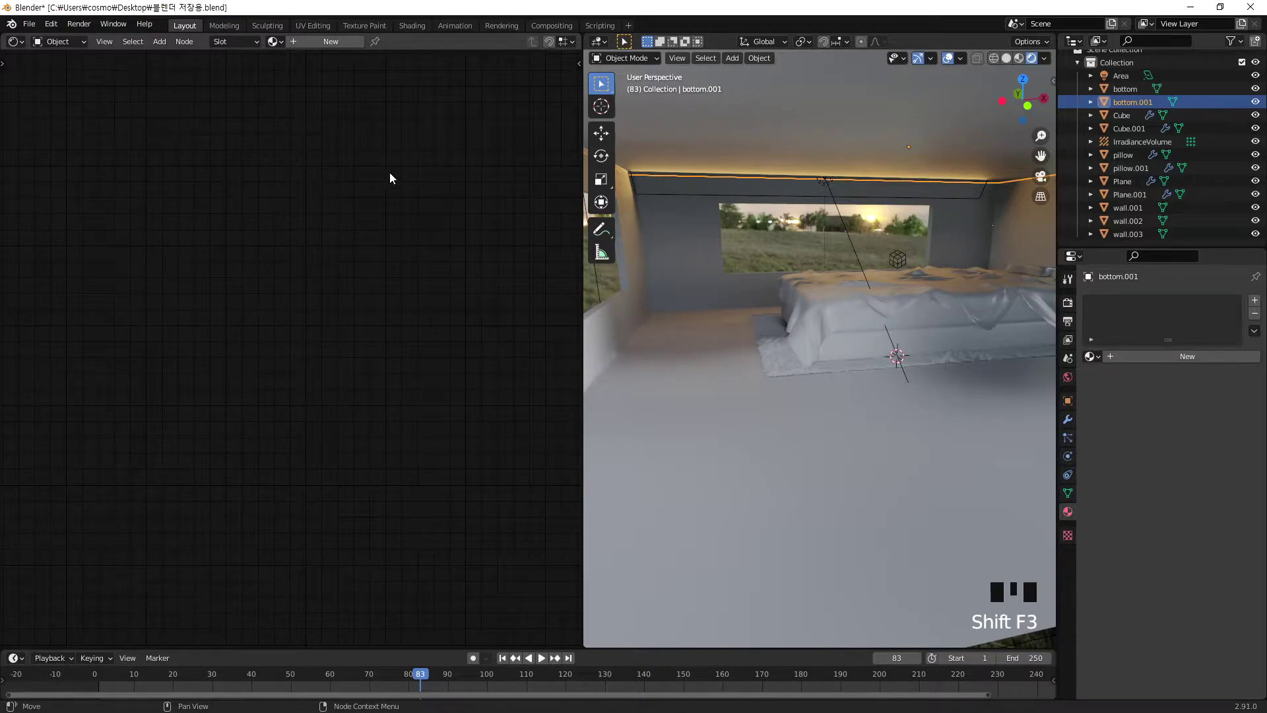
- Create a new material for the room's floor and arrange its Principled BSDF and Material Output nodes side by side
click(737, 444)
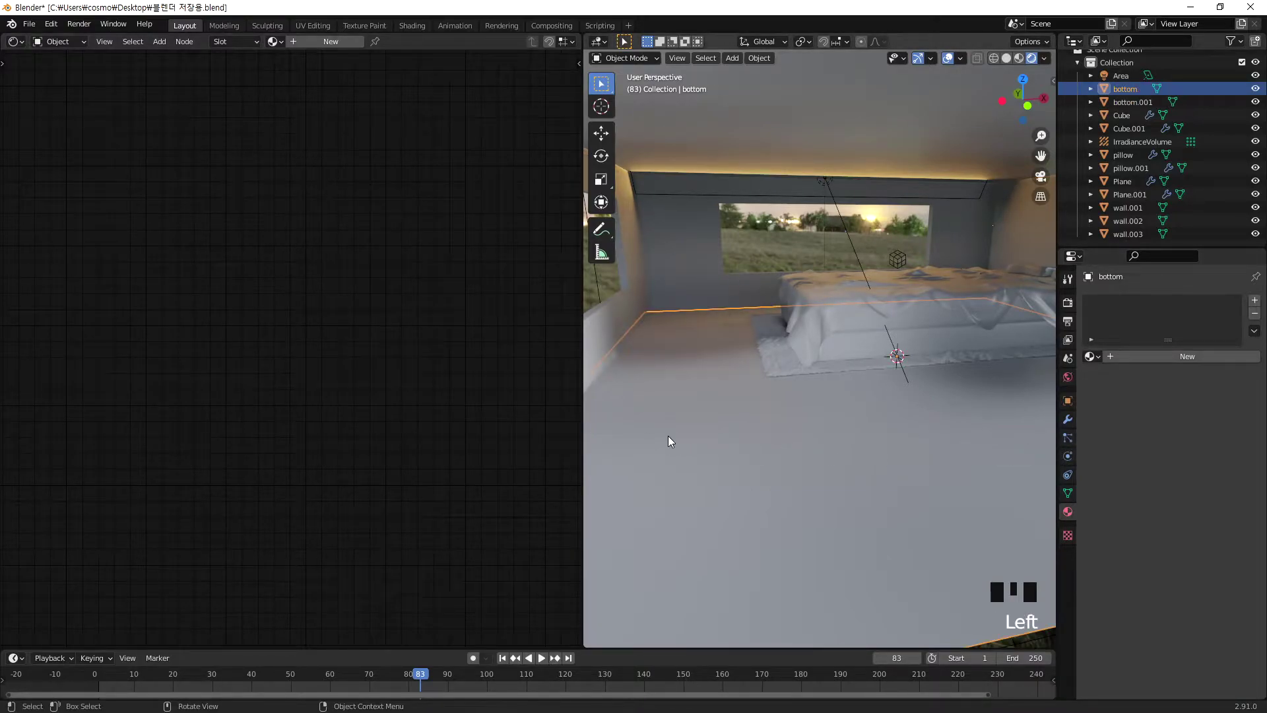
click(1066, 509)
click(1174, 361)
drag(367, 251, 451, 228)
drag(283, 233, 296, 143)
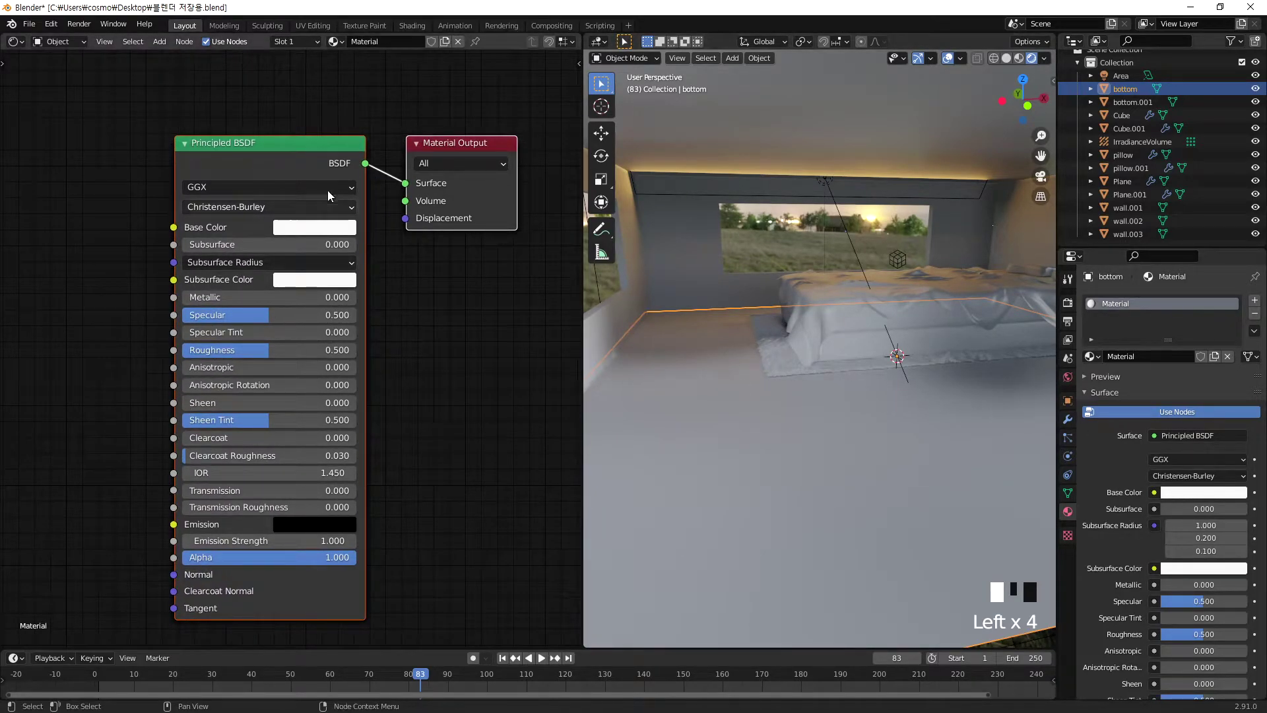
click(493, 347)
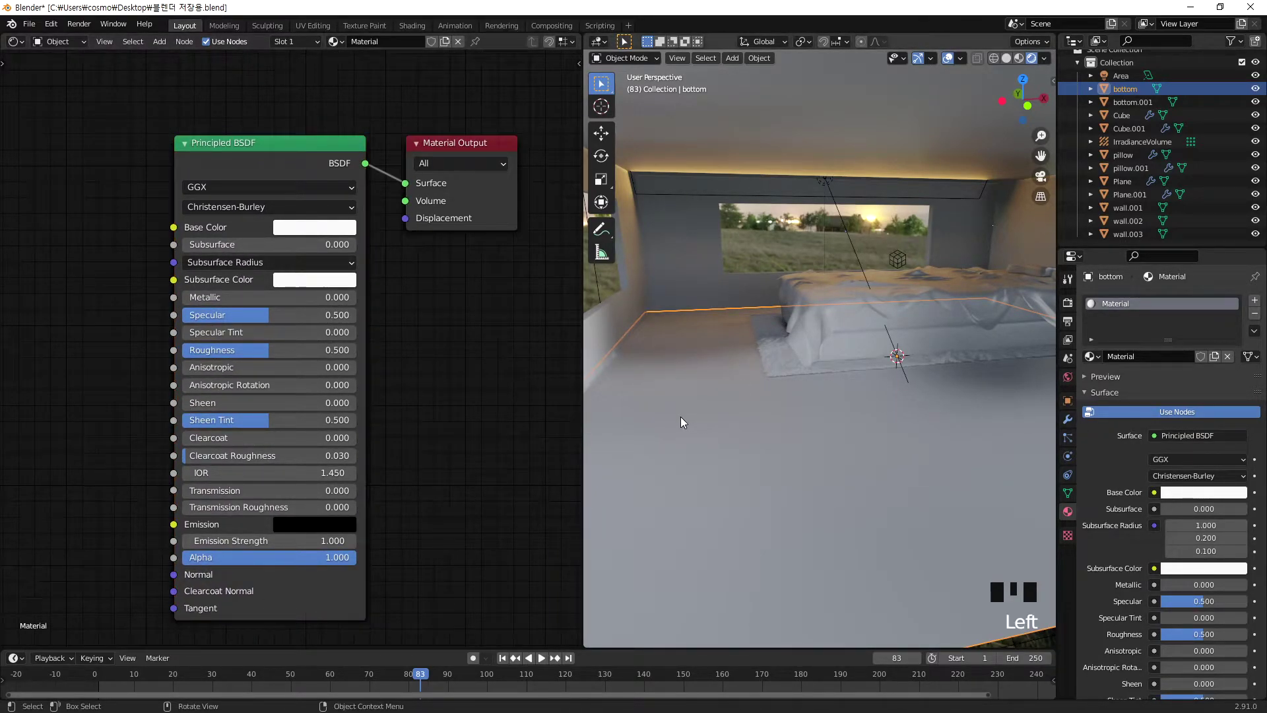
- Look over the wood floor texture maps in the WoodFloor041_4K-JPG folder in File Explorer
scroll(465, 395, down, 5)
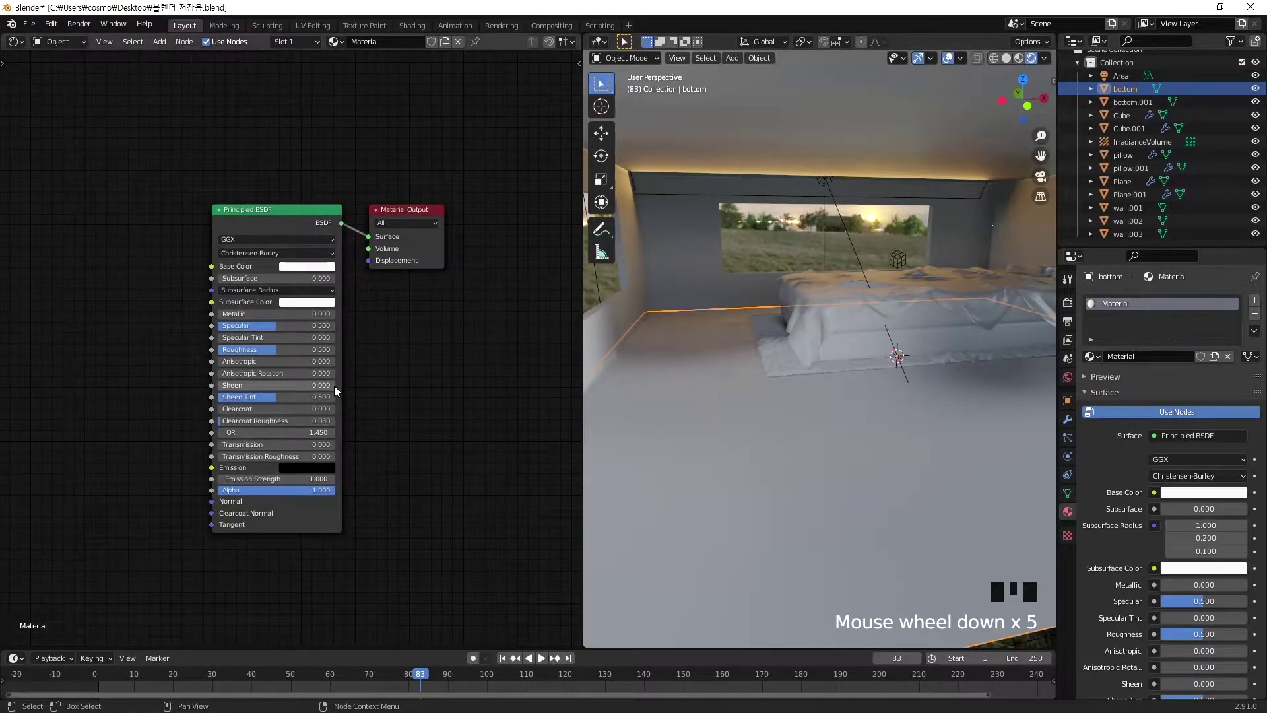
middle_drag(359, 383, 463, 388)
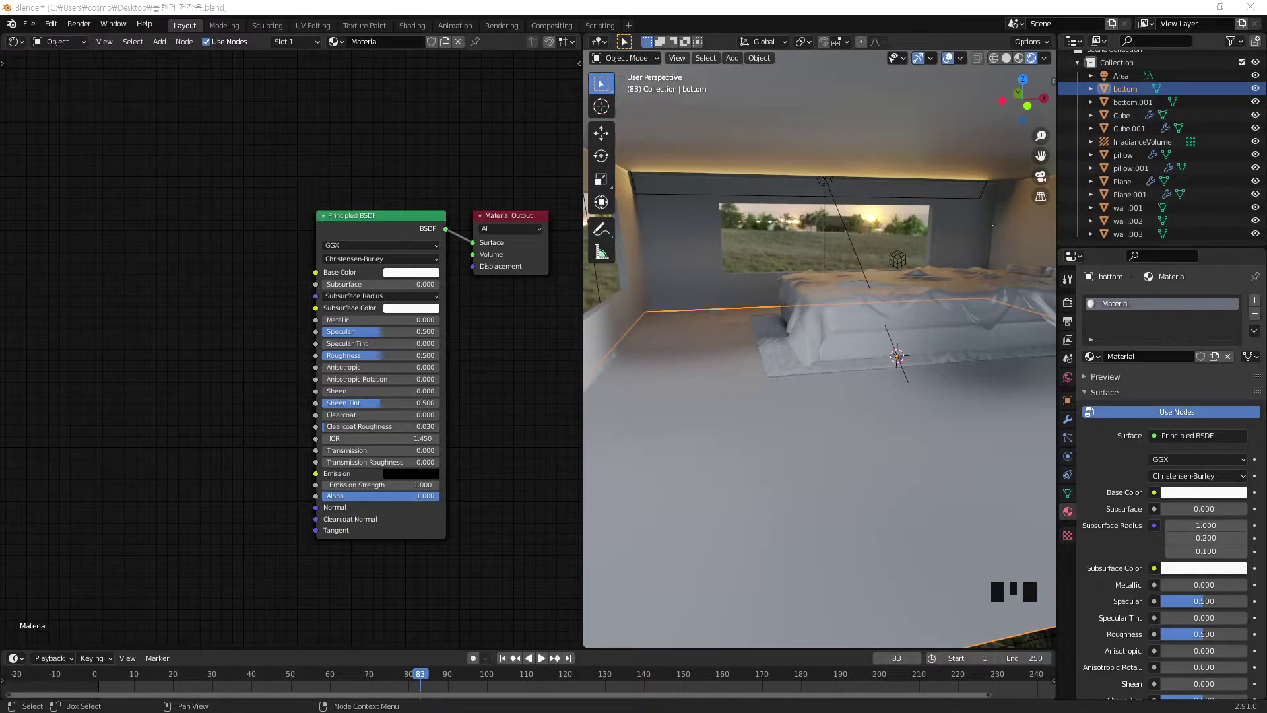
drag(650, 1, 667, 148)
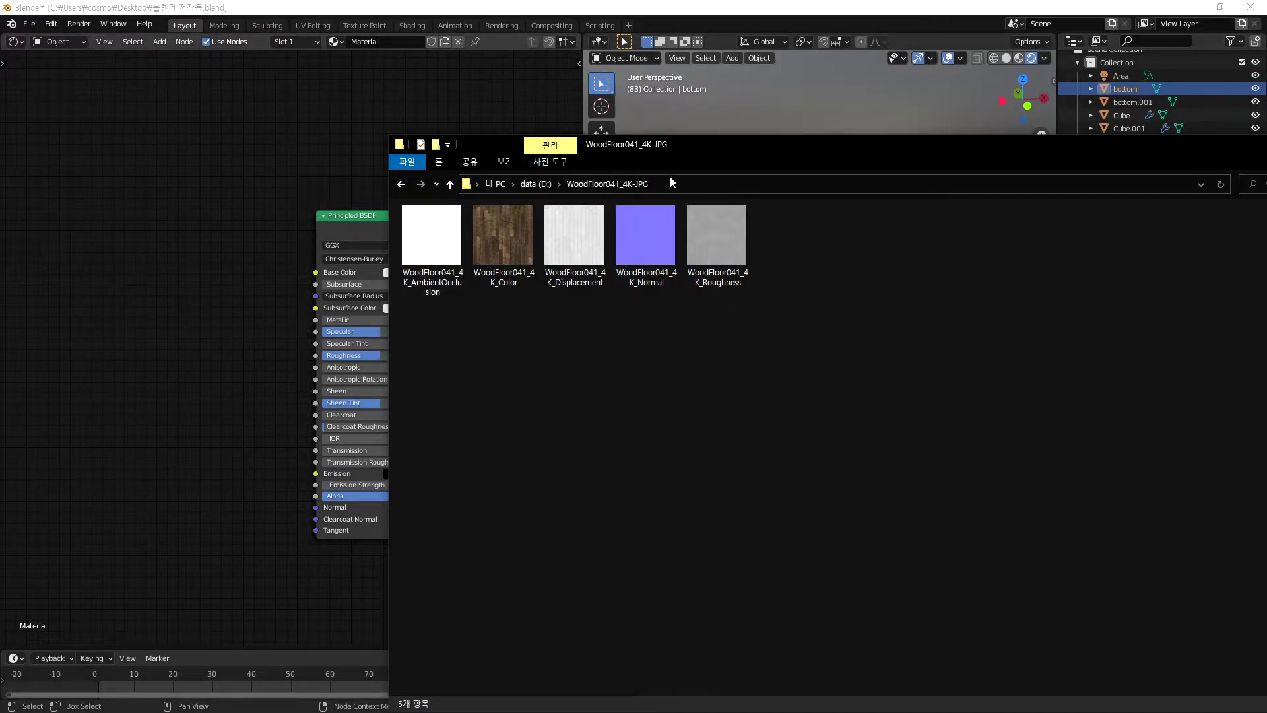
drag(707, 147, 798, 0)
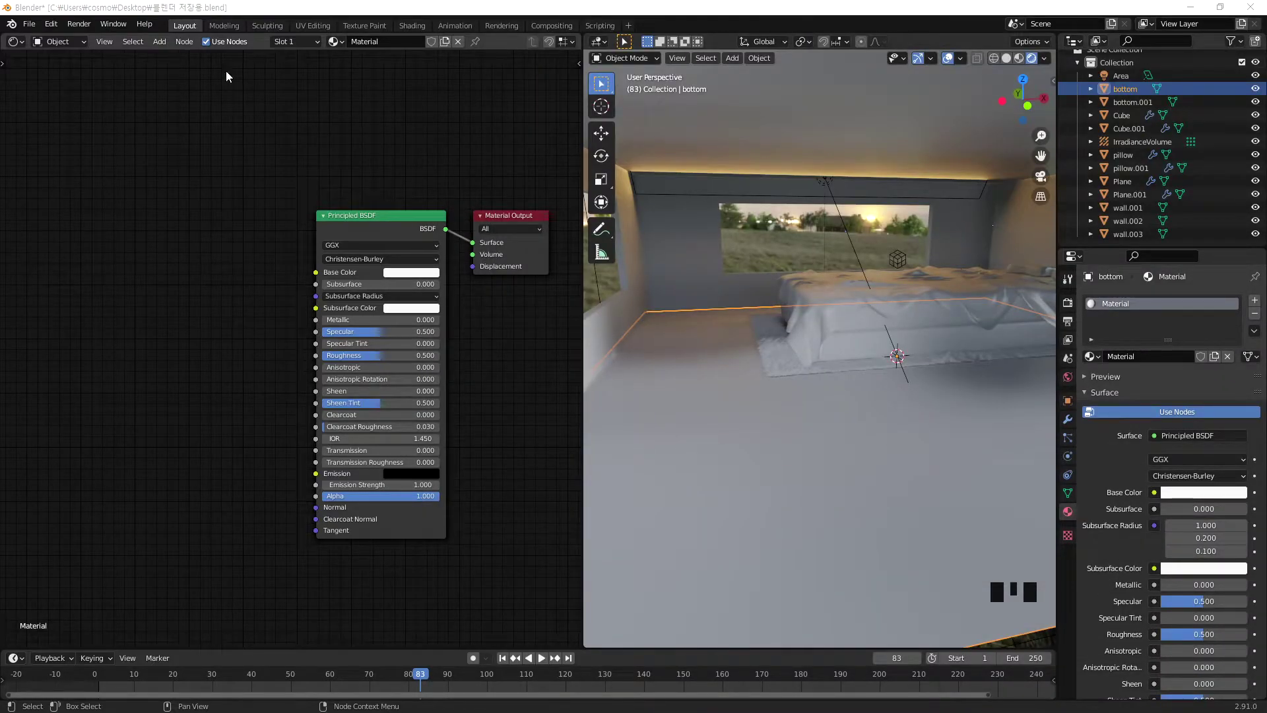
- Add an Image Texture node beside the Principled BSDF and load WoodFloor041_4K_Color.jpg into it
click(92, 307)
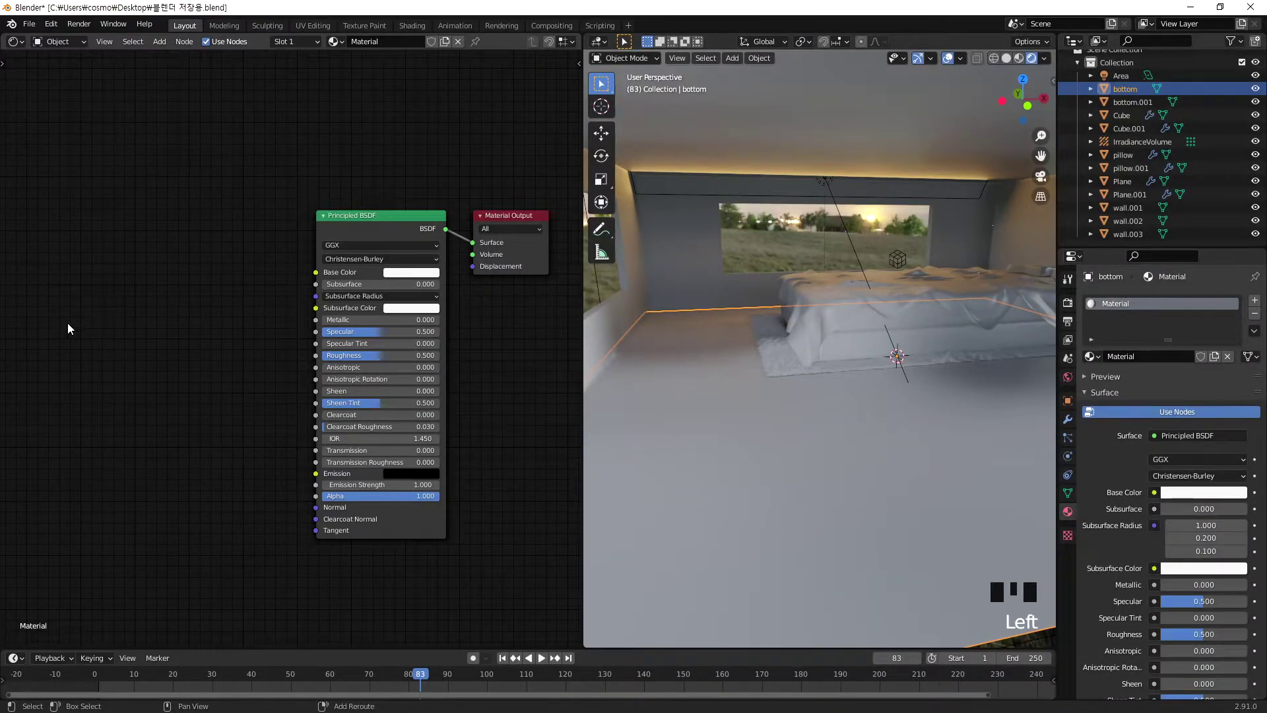
key(shift+a)
mouse_move(69, 352)
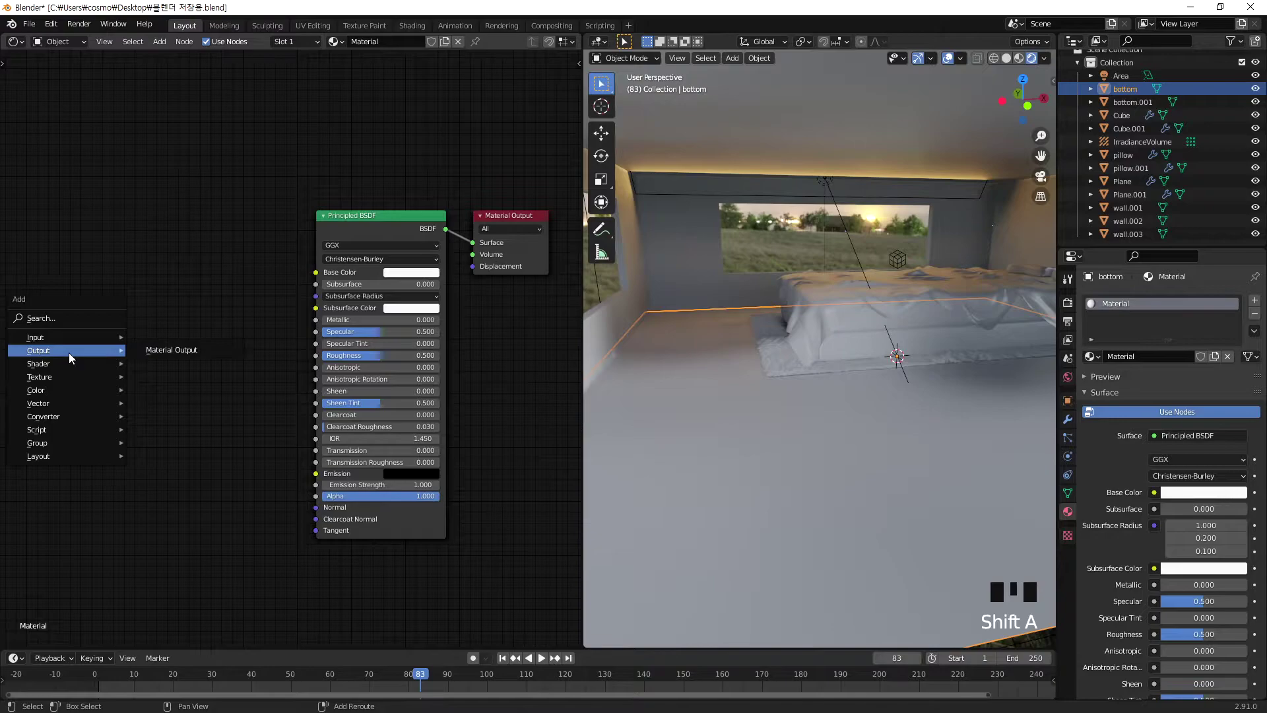
mouse_move(65, 377)
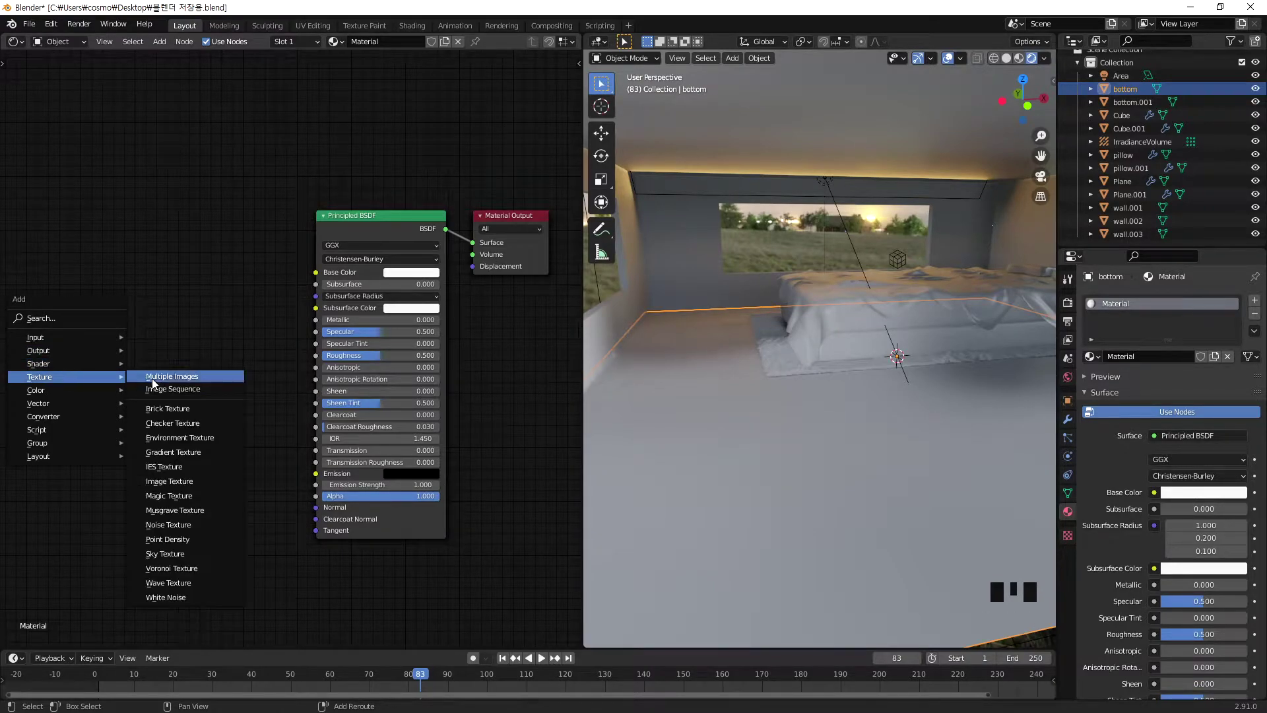
click(173, 481)
click(102, 241)
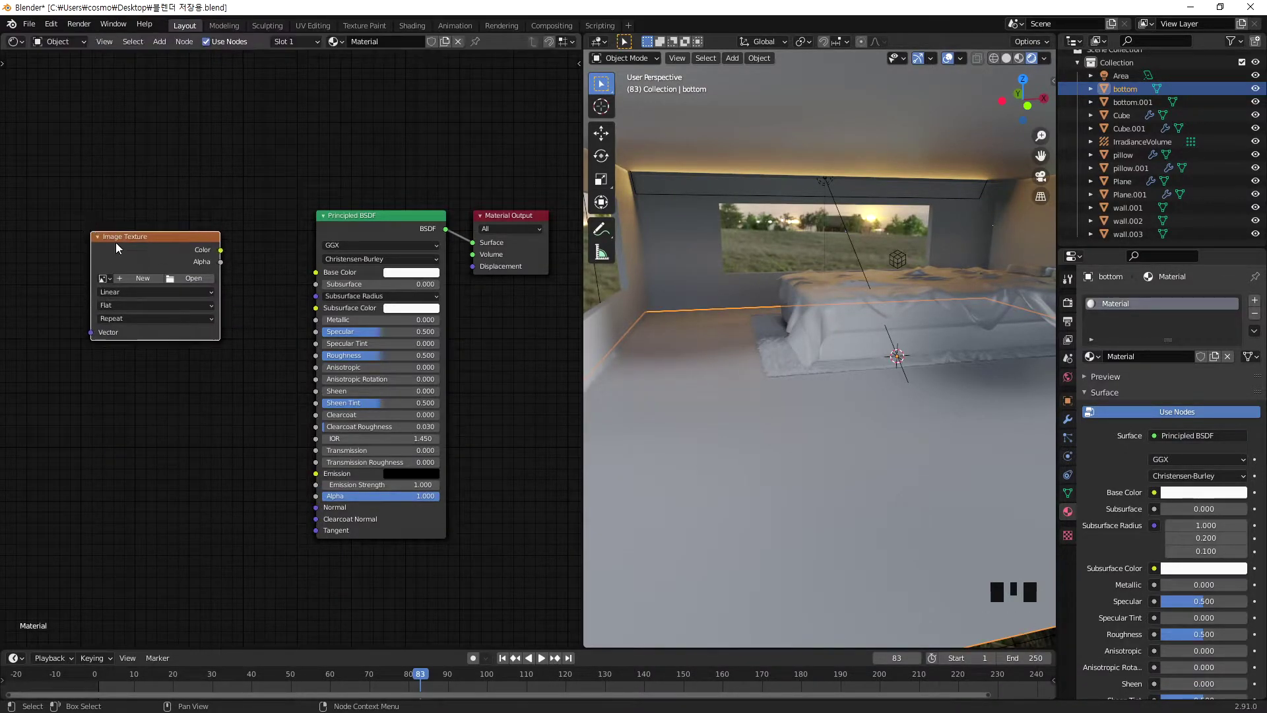
click(193, 279)
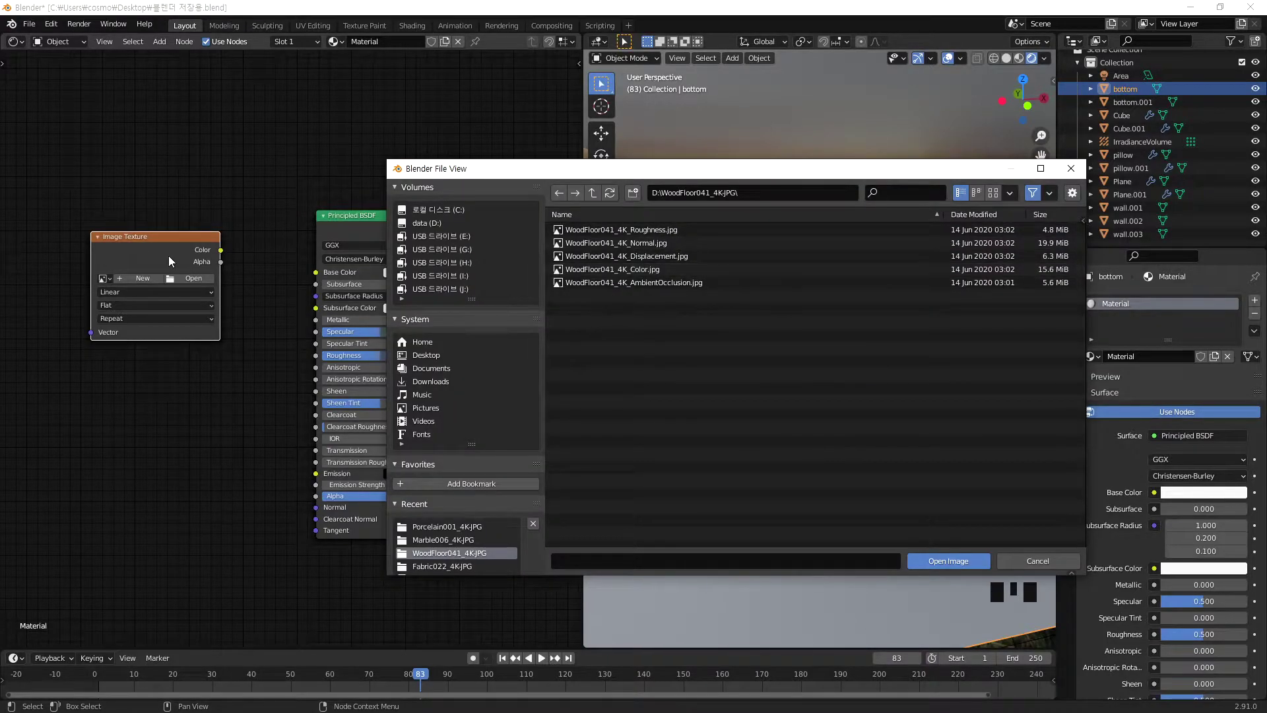
double_click(596, 268)
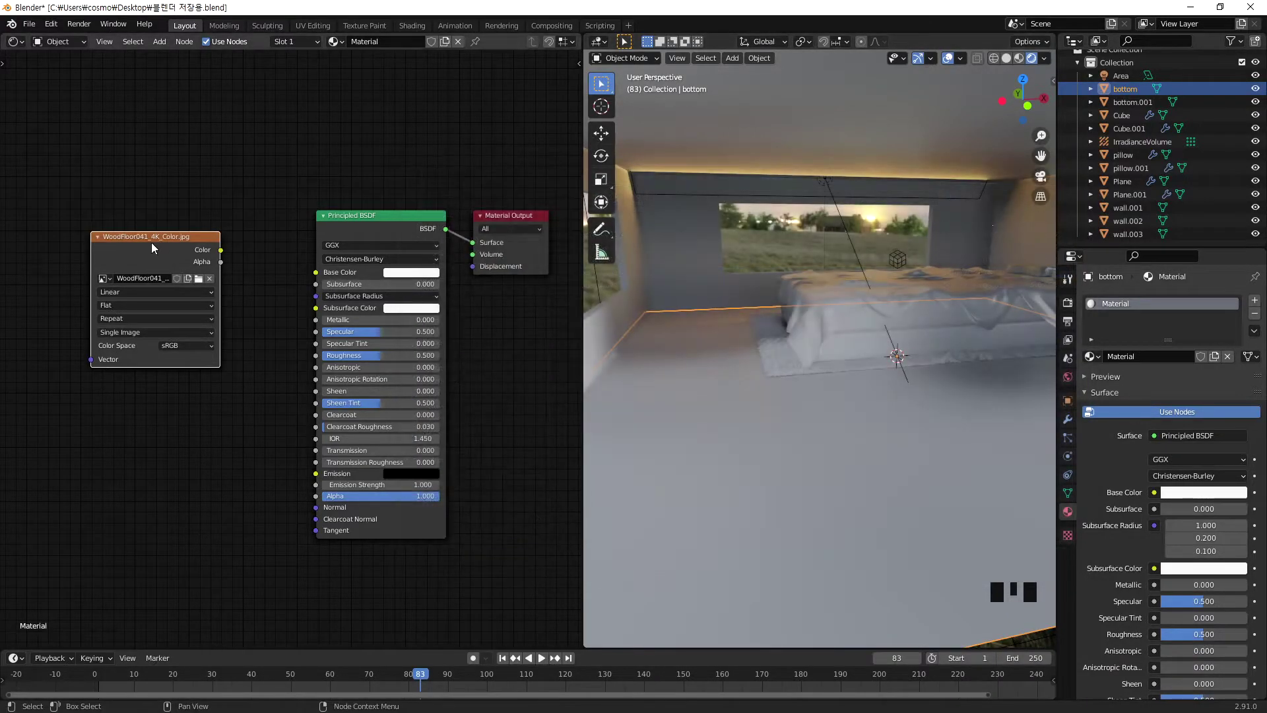
- Connect the color texture's Color output to the Principled BSDF's Base Color and inspect the floor in the rendered view
drag(149, 236, 129, 236)
drag(143, 284, 177, 283)
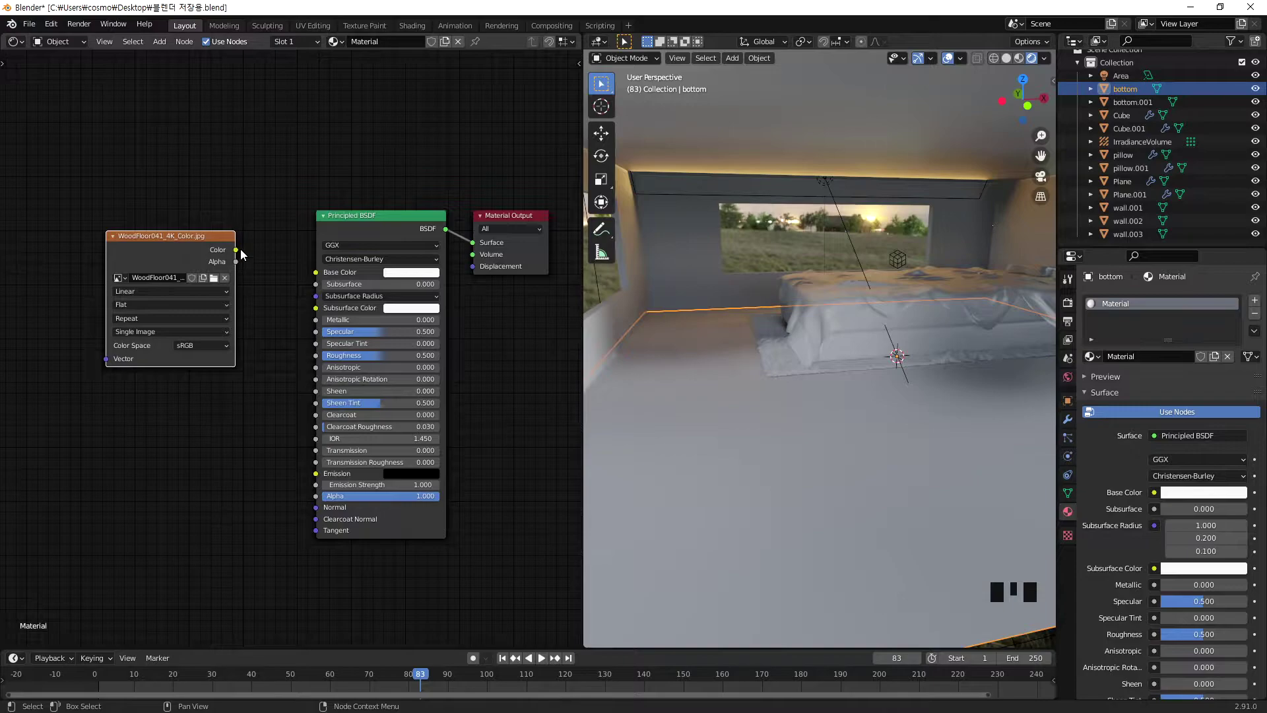
drag(236, 250, 316, 272)
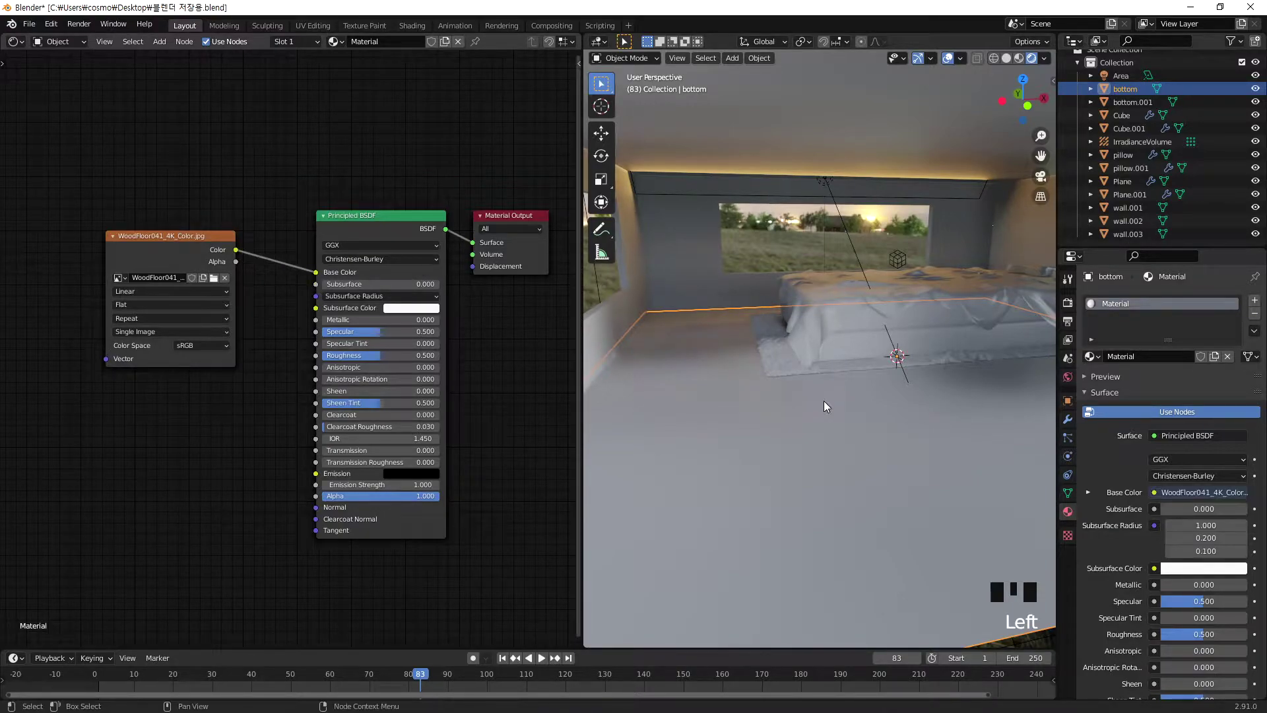
middle_drag(805, 414, 739, 405)
scroll(709, 437, up, 5)
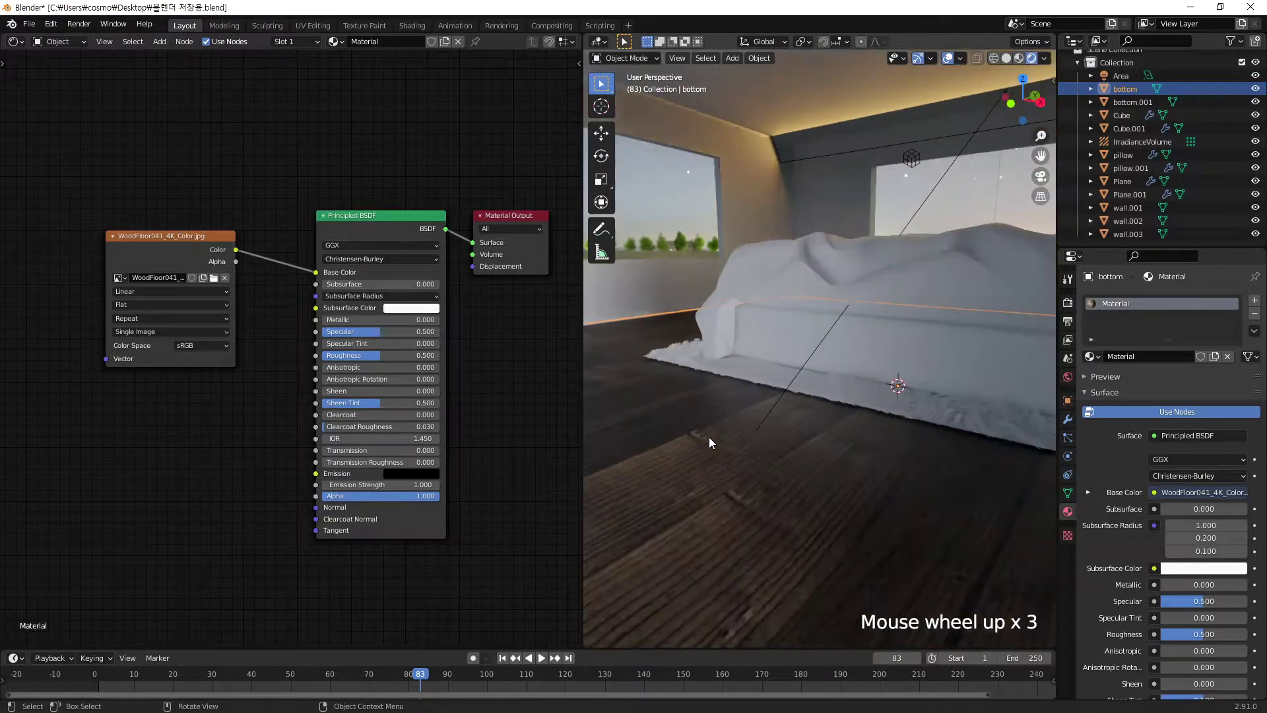
middle_drag(699, 463, 778, 465)
scroll(892, 456, down, 3)
scroll(778, 470, down, 2)
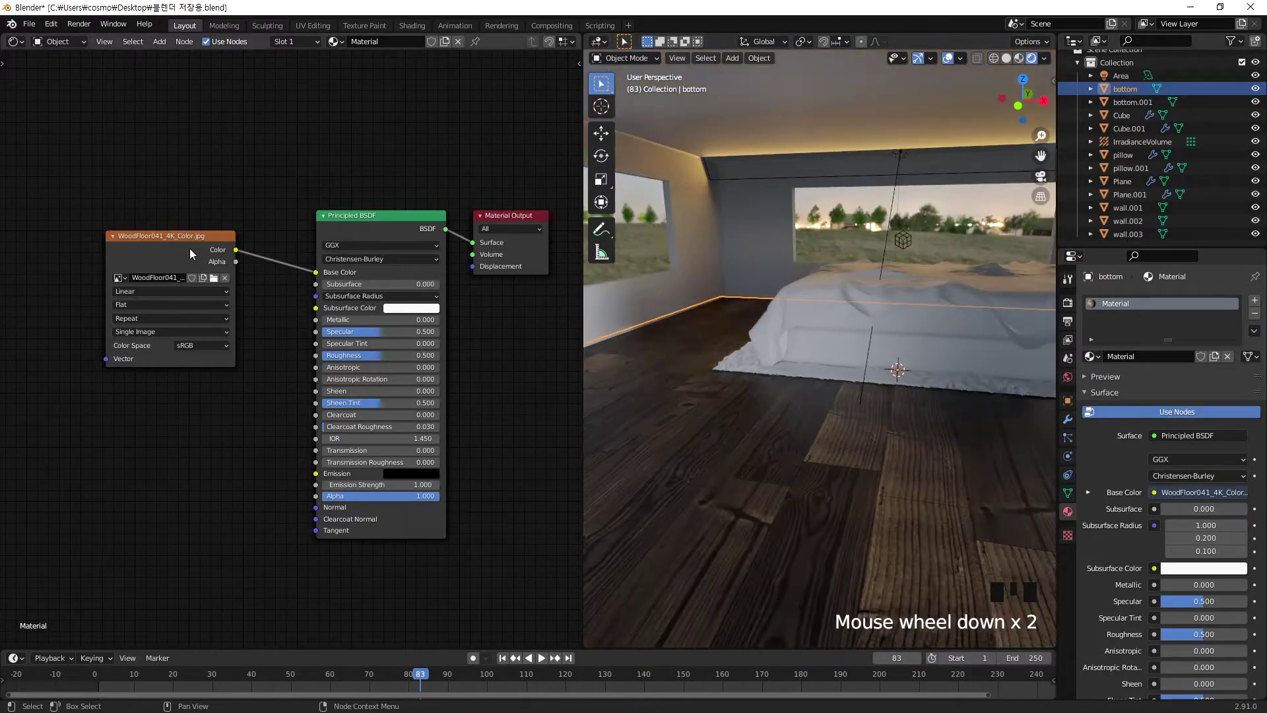
- Duplicate the color texture node below the original and load WoodFloor041_4K_Roughness.jpg into the copy
drag(188, 235, 208, 200)
drag(513, 219, 529, 224)
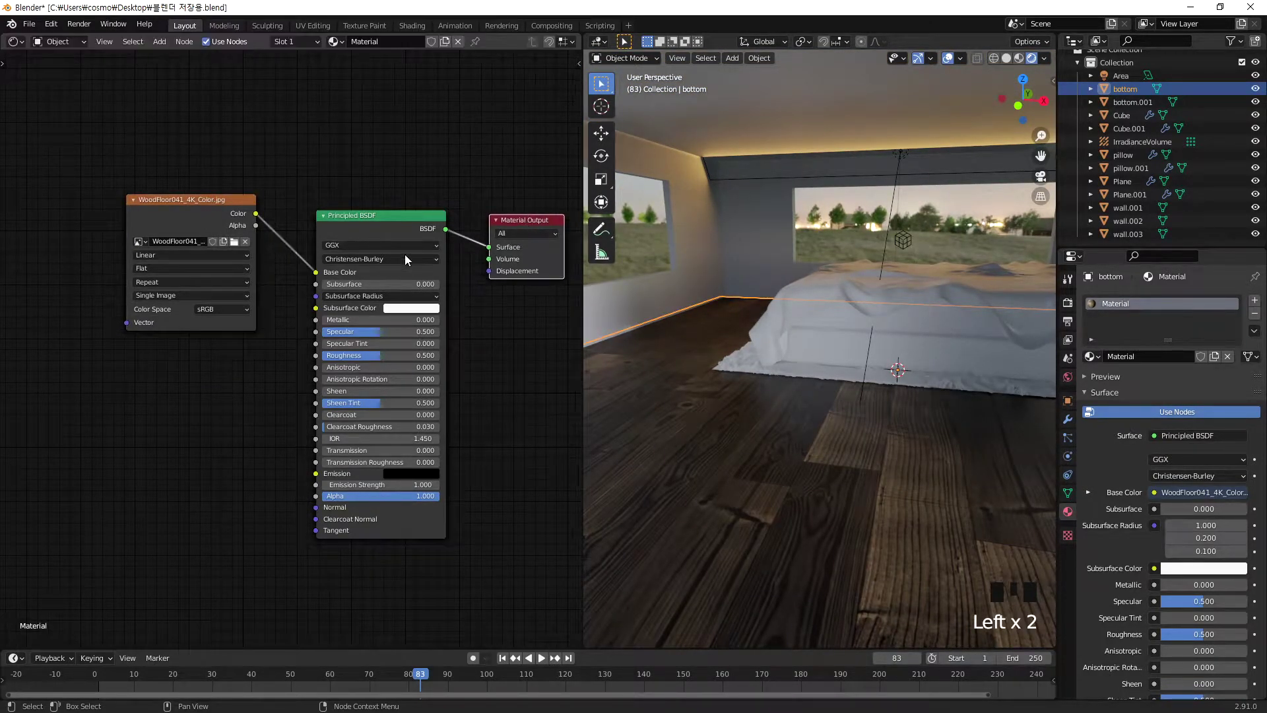
drag(206, 191, 208, 165)
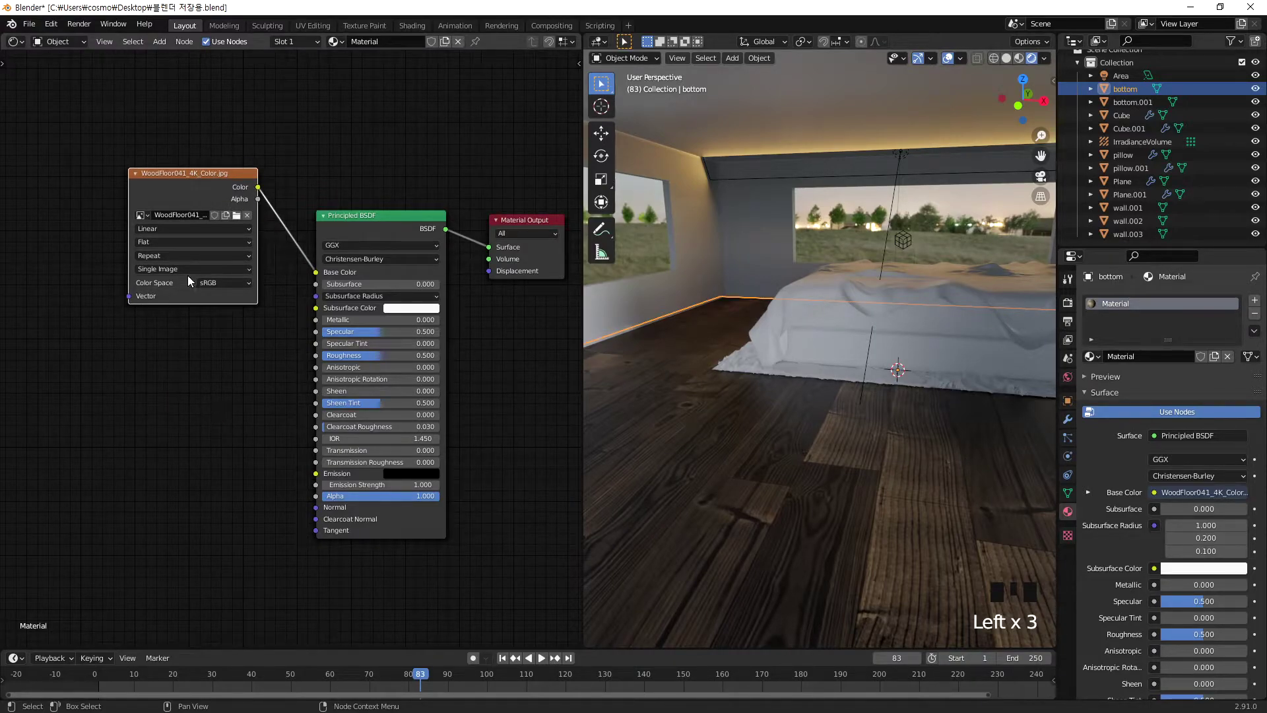
key(shift+d)
click(141, 359)
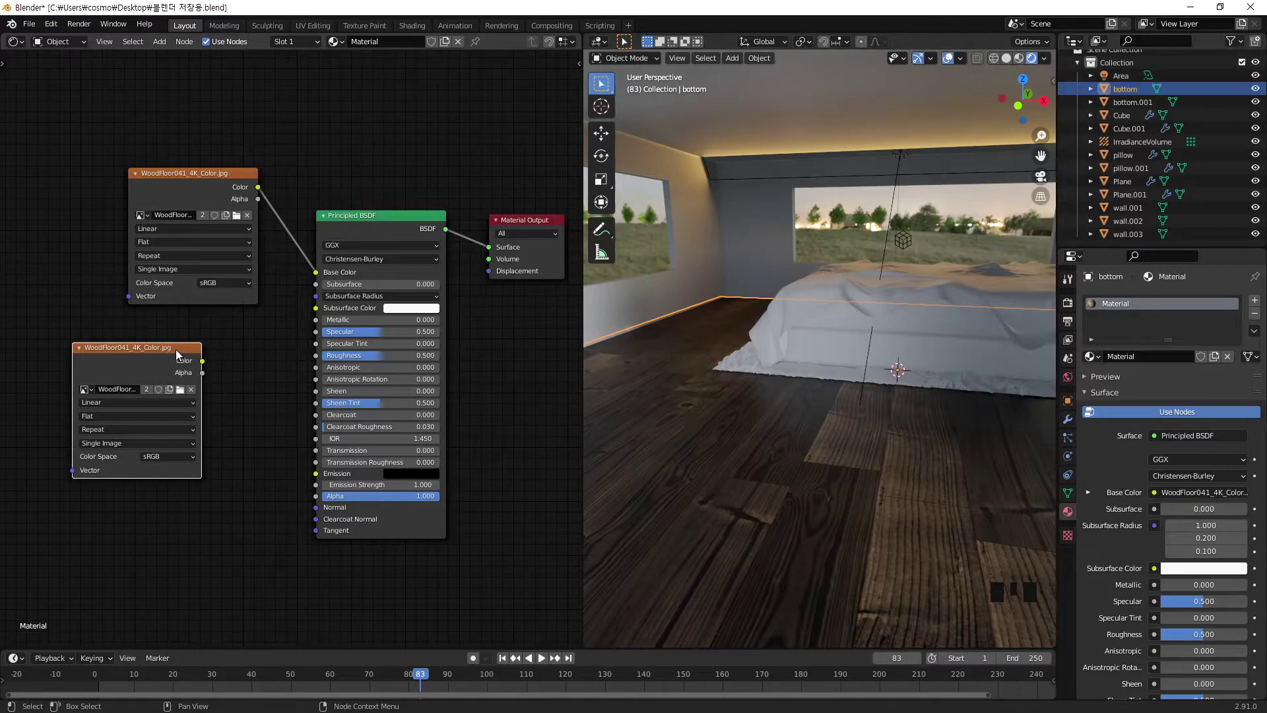
click(180, 390)
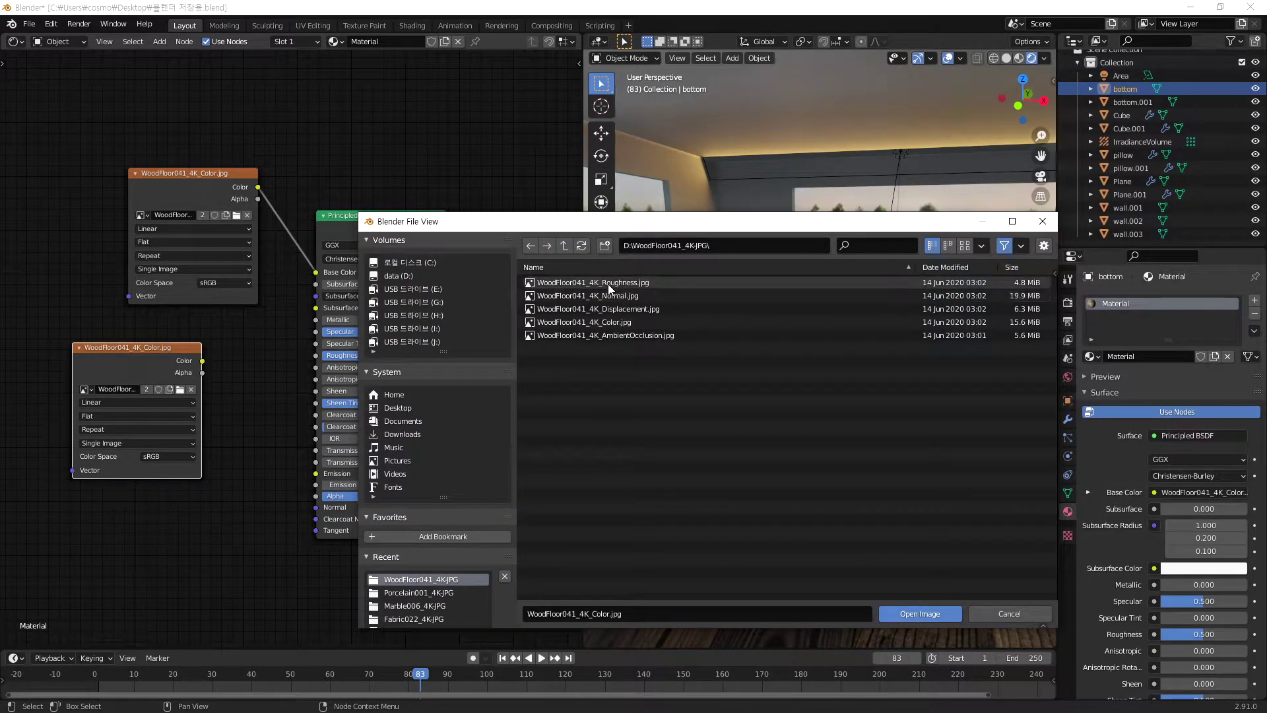
double_click(608, 284)
- Connect the roughness texture's Color output to the Principled BSDF's Roughness and inspect the floor's reflections in the rendered view
drag(202, 361, 315, 355)
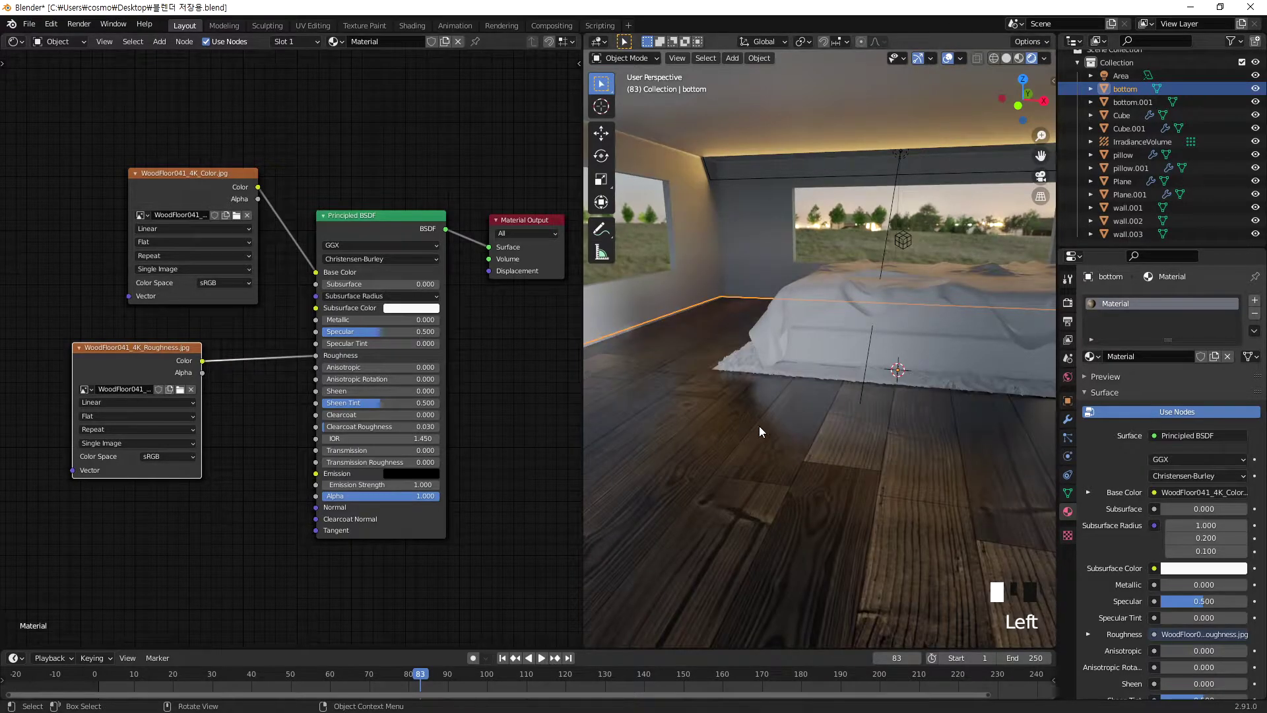
scroll(757, 432, up, 2)
middle_drag(696, 416, 730, 418)
scroll(710, 422, up, 1)
scroll(712, 448, down, 2)
shift+middle_drag(715, 469, 816, 330)
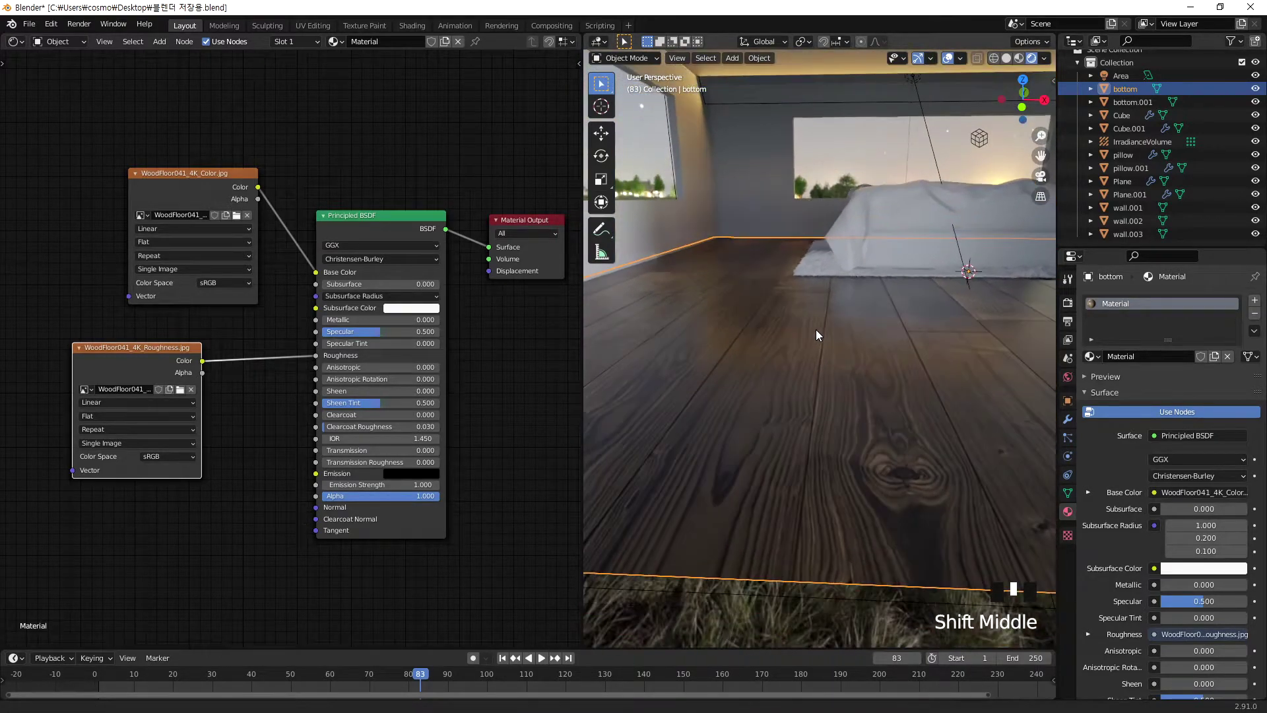
- Move the color and roughness texture nodes up to free space beneath them
click(195, 170)
drag(193, 169, 184, 77)
click(138, 341)
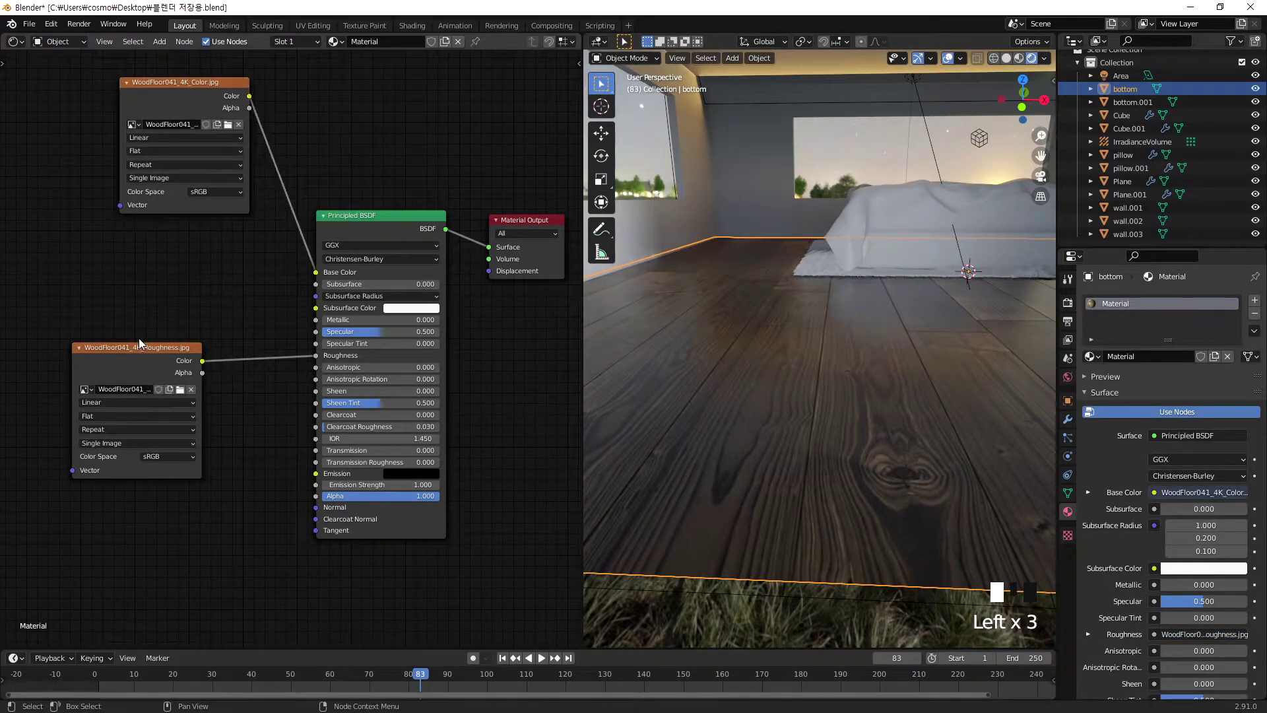
drag(139, 343, 138, 251)
click(196, 504)
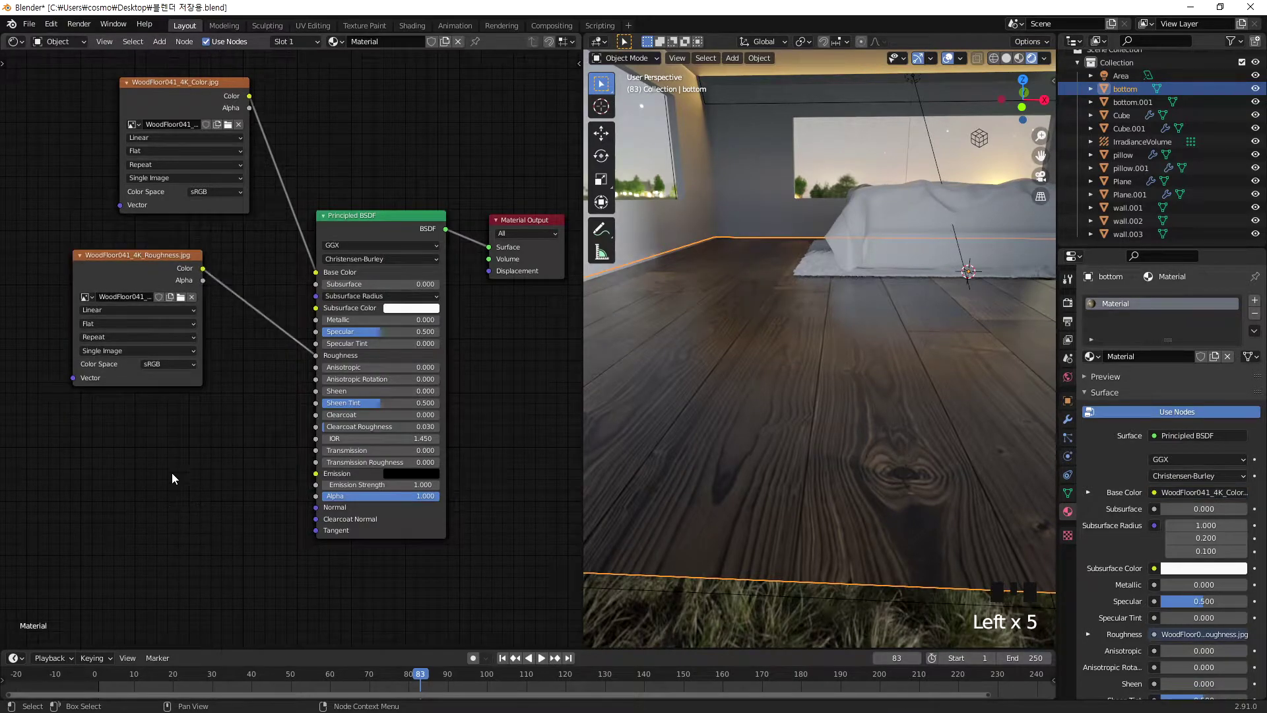
- Create two copies of the roughness texture node below it and load WoodFloor041_4K_Normal.jpg into the lowest one
key(shift+d)
click(137, 458)
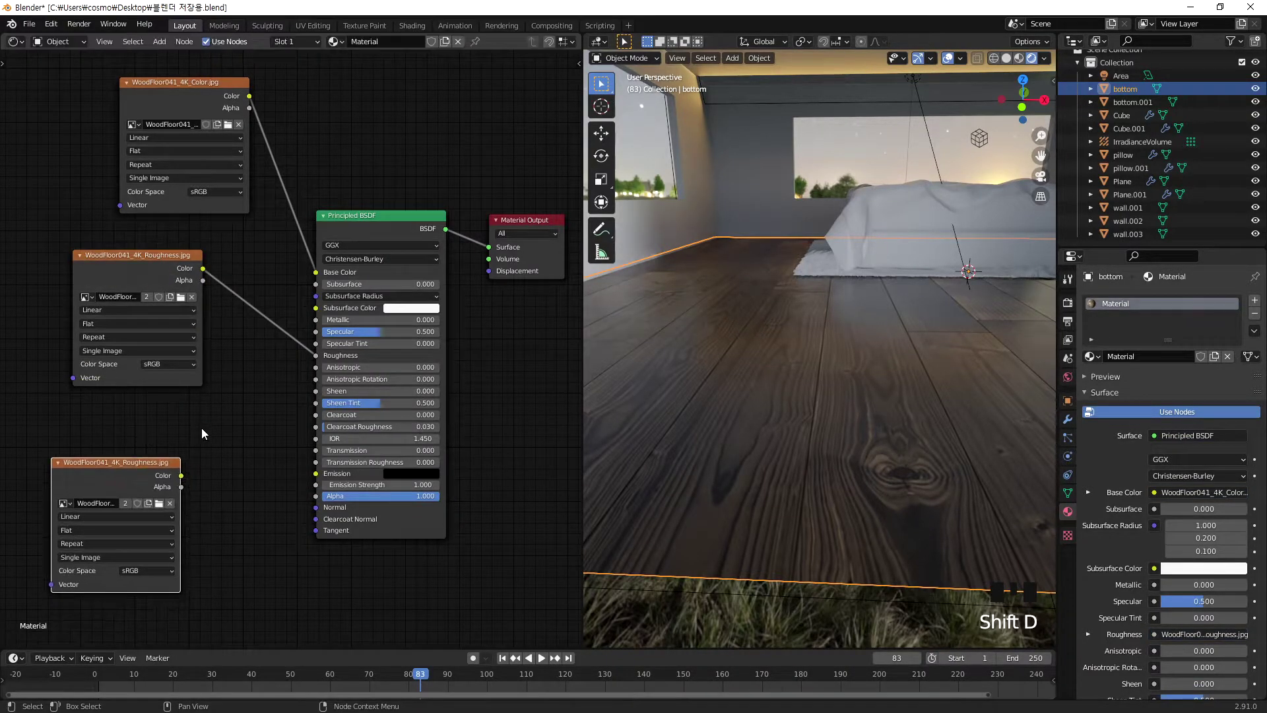
scroll(151, 442, down, 2)
drag(151, 446, 136, 409)
key(shift+d)
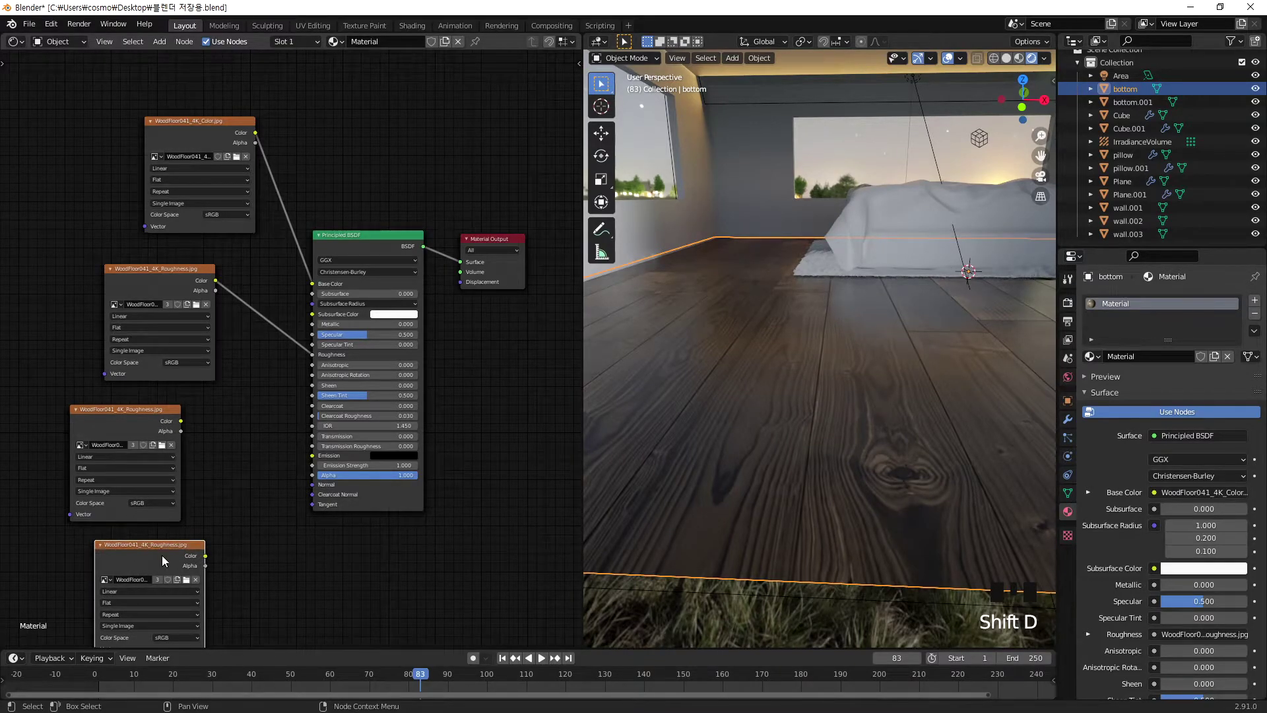
click(186, 579)
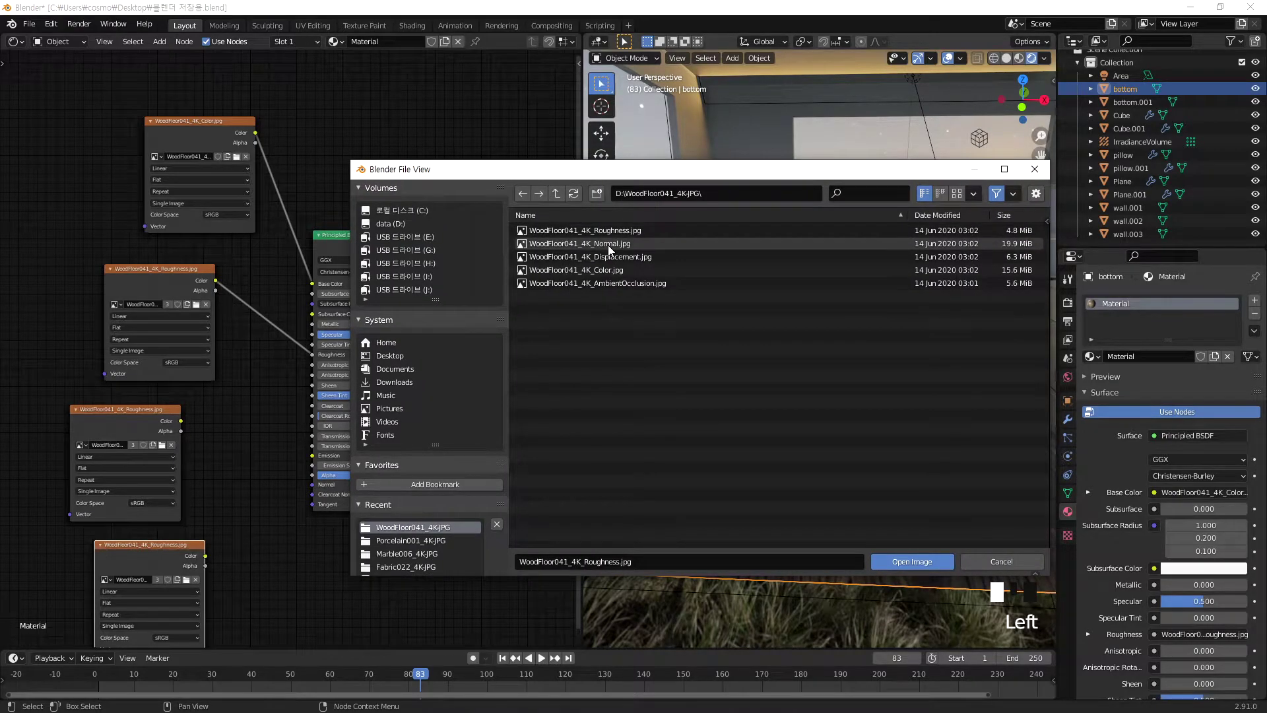
double_click(581, 244)
click(135, 543)
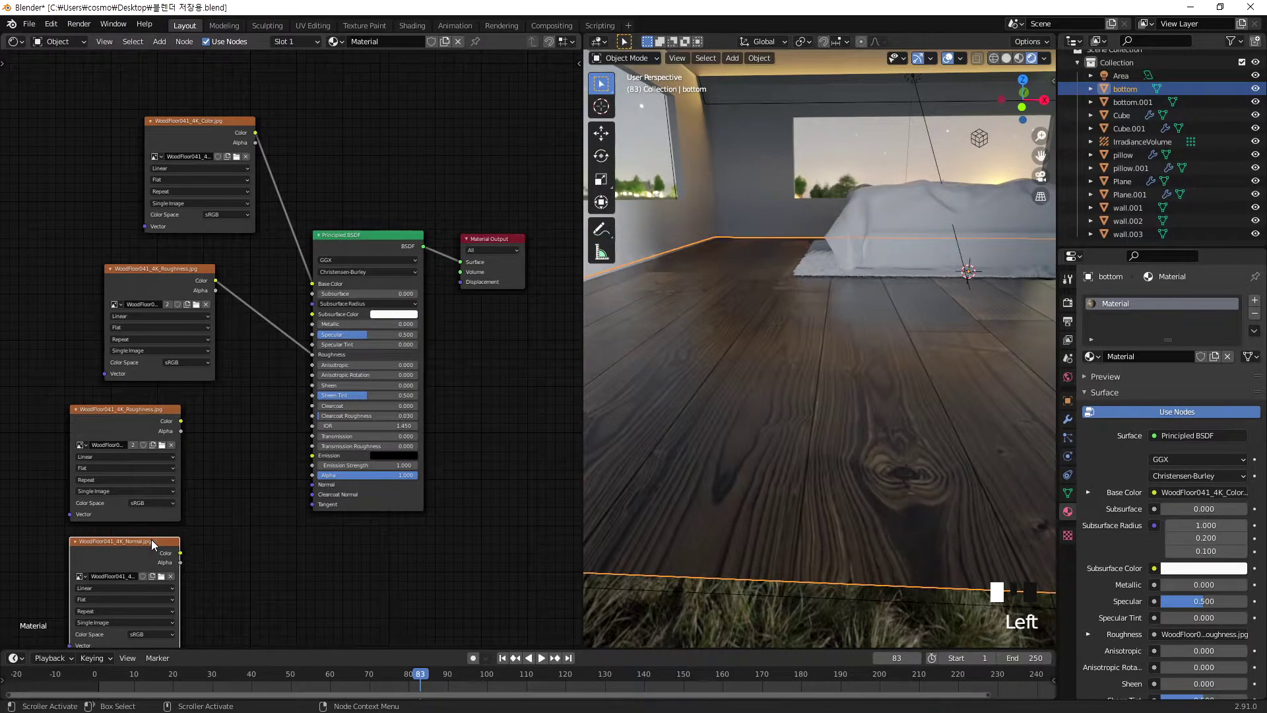
- Add a Normal Map node next to the normal texture node
key(shift+a)
mouse_move(257, 579)
mouse_move(235, 606)
click(346, 545)
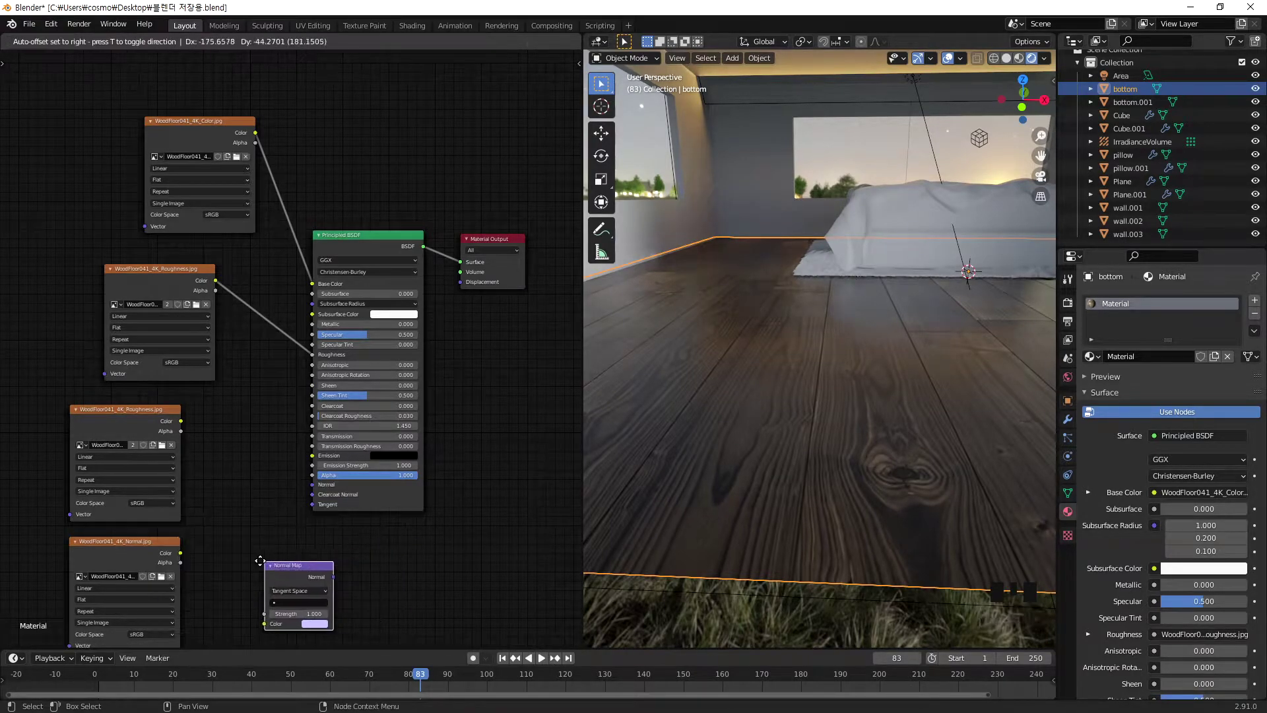
click(222, 566)
- Link the normal texture's Color to the Normal Map's Color, and the Normal Map's output to the Principled BSDF's Normal
middle_drag(319, 564, 422, 409)
scroll(406, 451, up, 7)
drag(403, 441, 346, 407)
drag(226, 459, 285, 504)
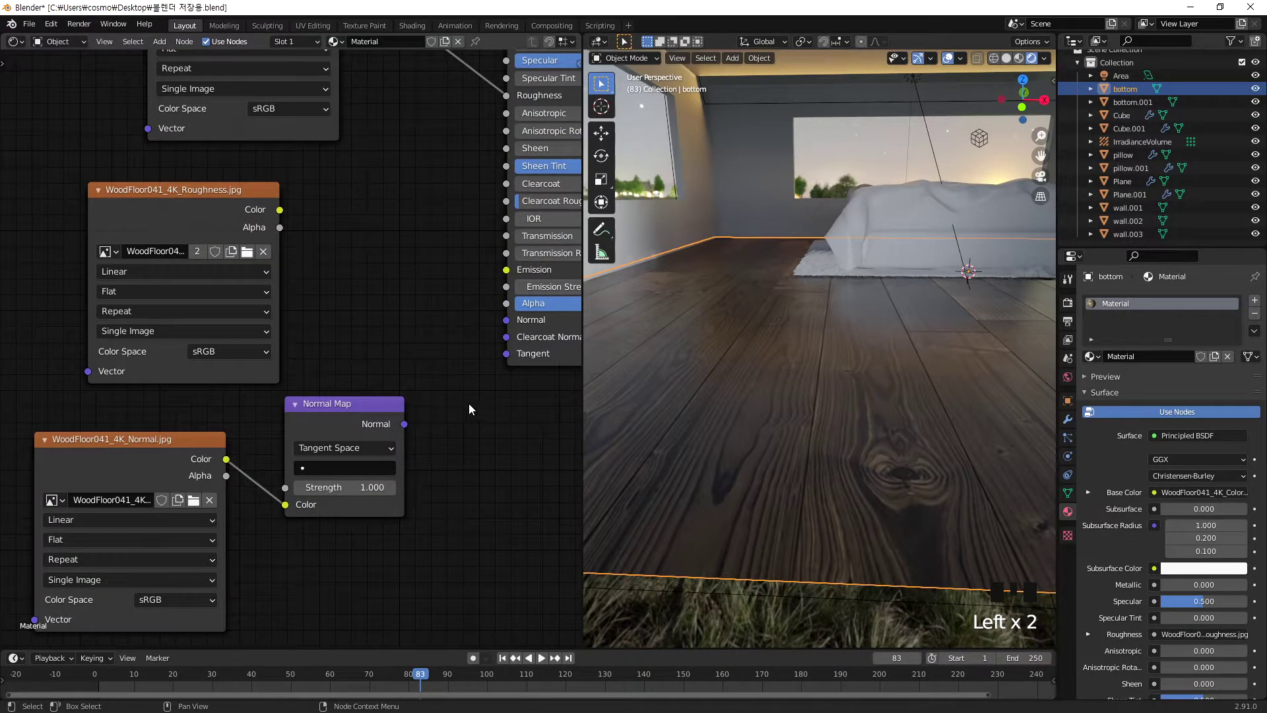
drag(405, 425, 506, 320)
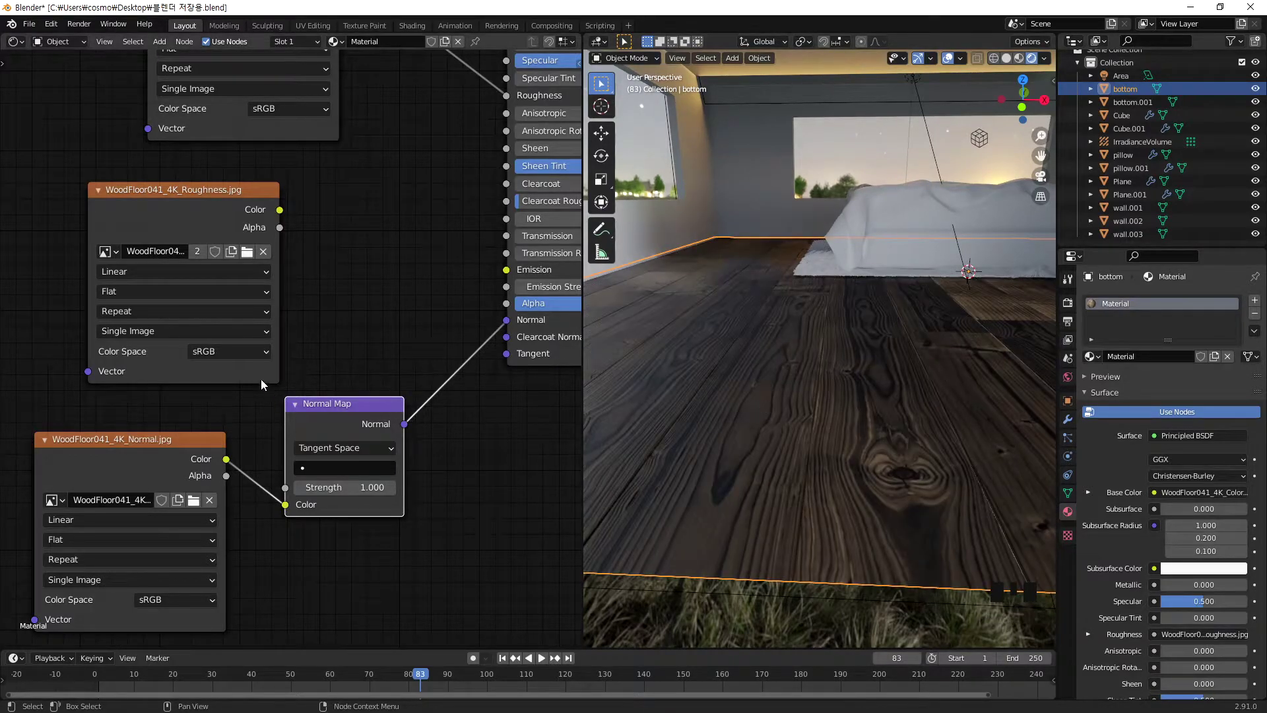
- Move the unconnected roughness copy clear of the Normal Map node and load WoodFloor041_4K_Displacement.jpg into it
drag(231, 191, 153, 186)
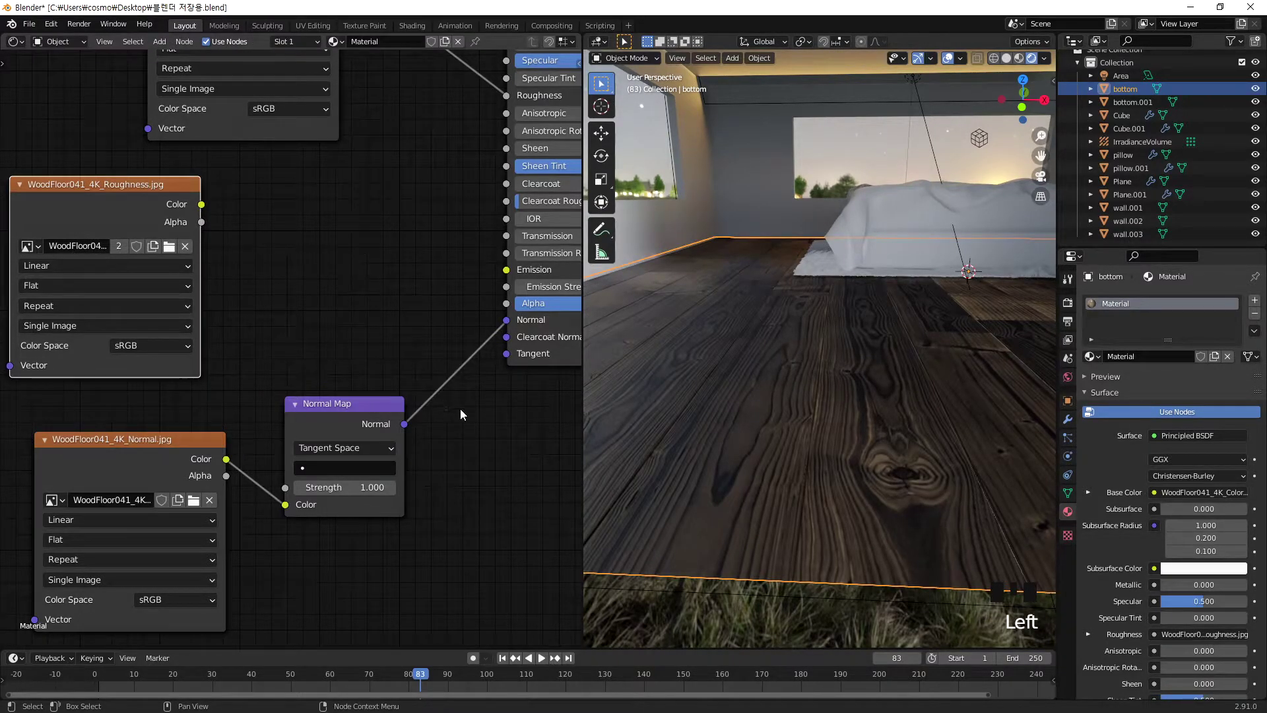
drag(359, 403, 347, 411)
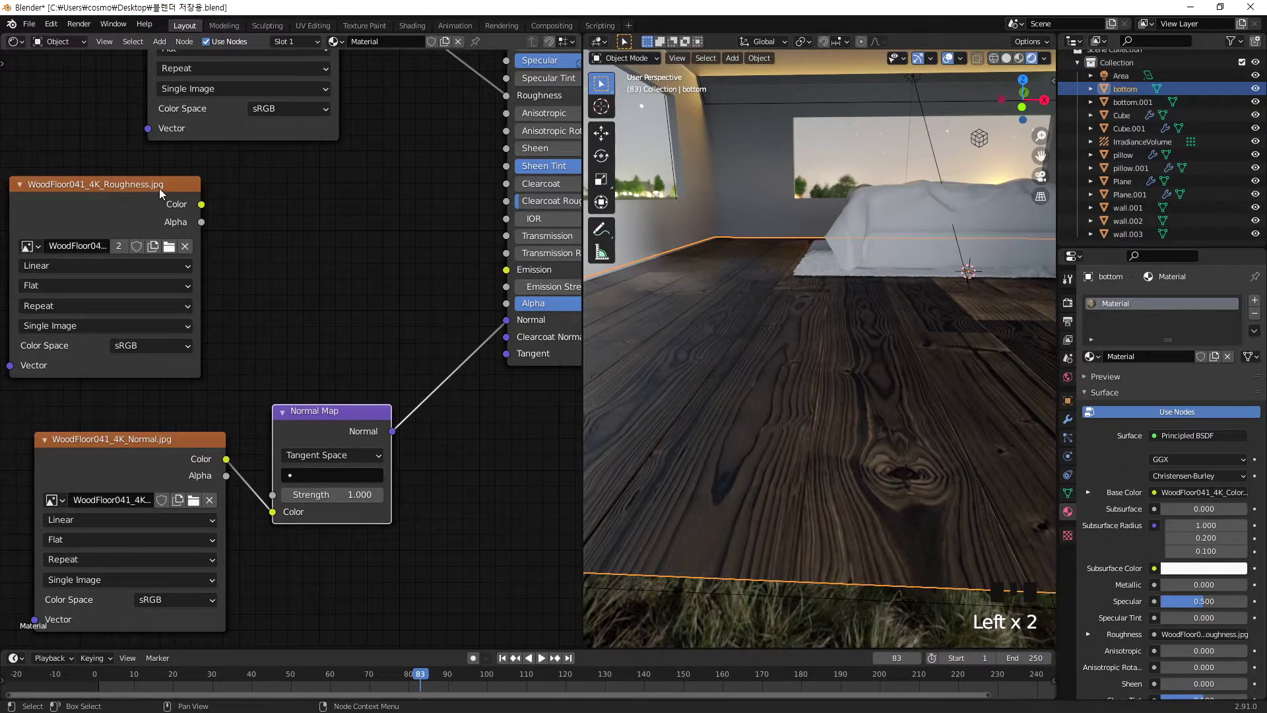
click(170, 246)
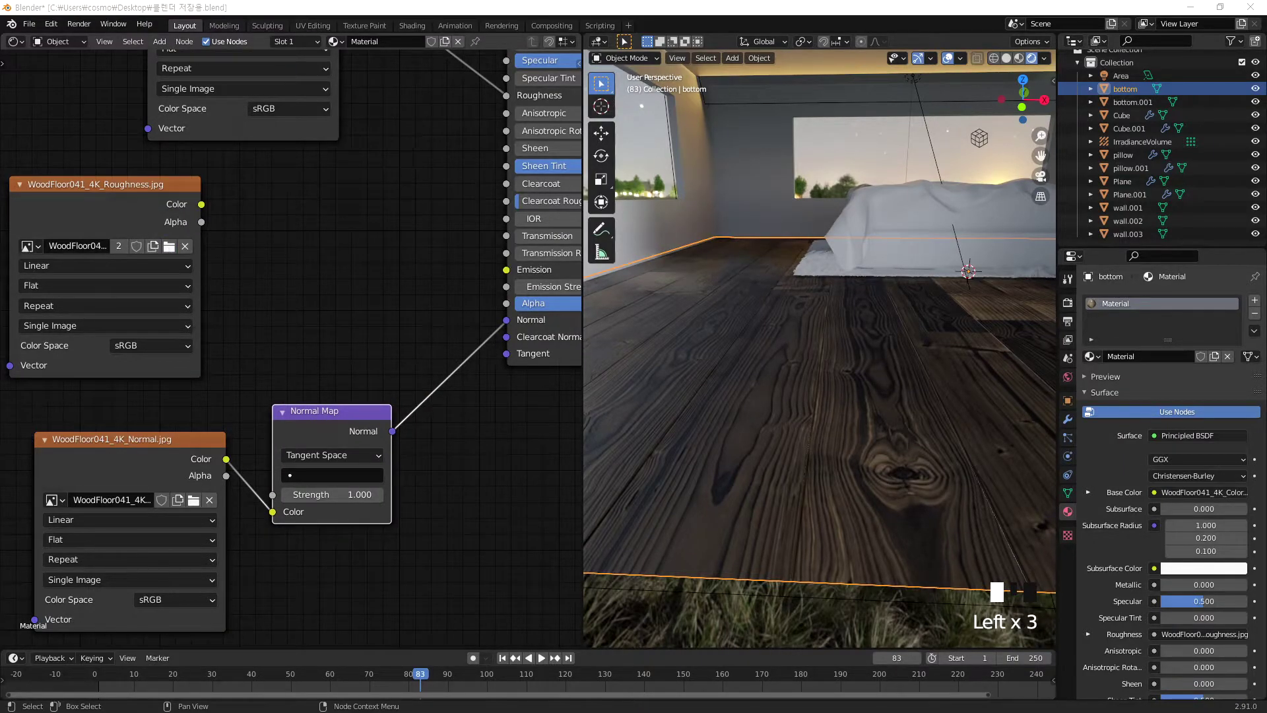
double_click(533, 93)
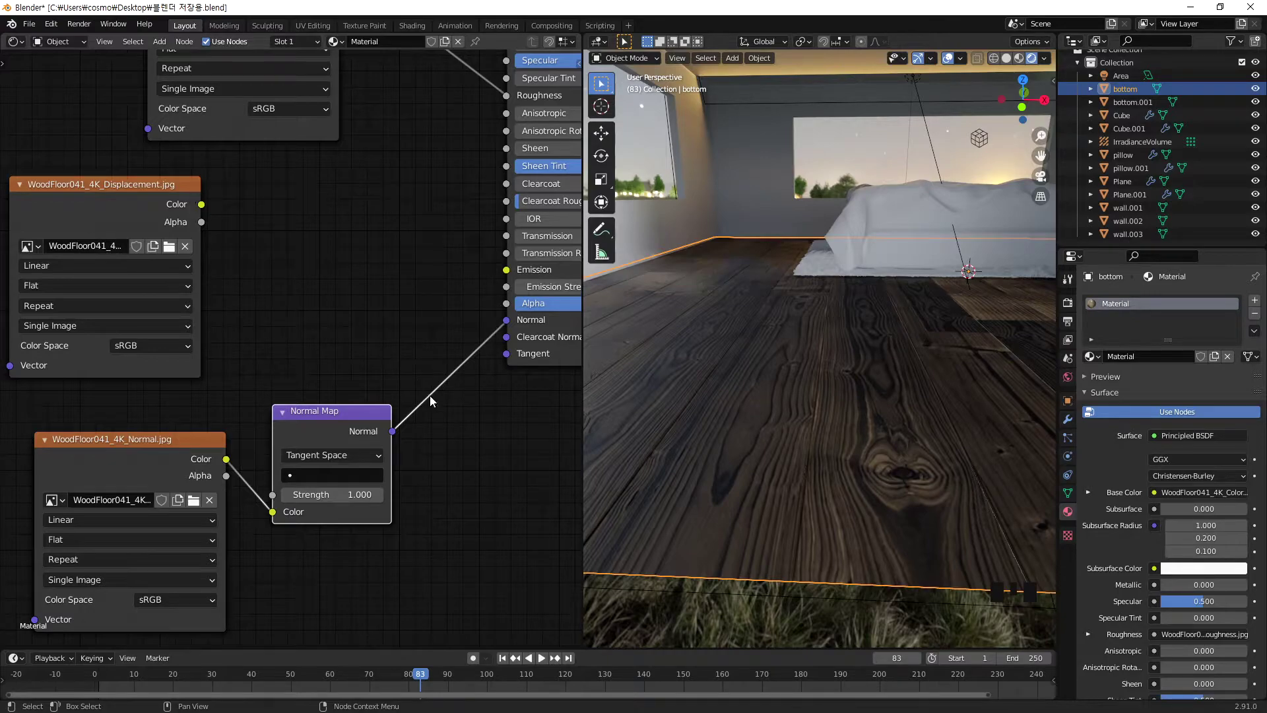
- Insert a Bump node into the link between the Normal Map and the Principled BSDF
key(shift+a)
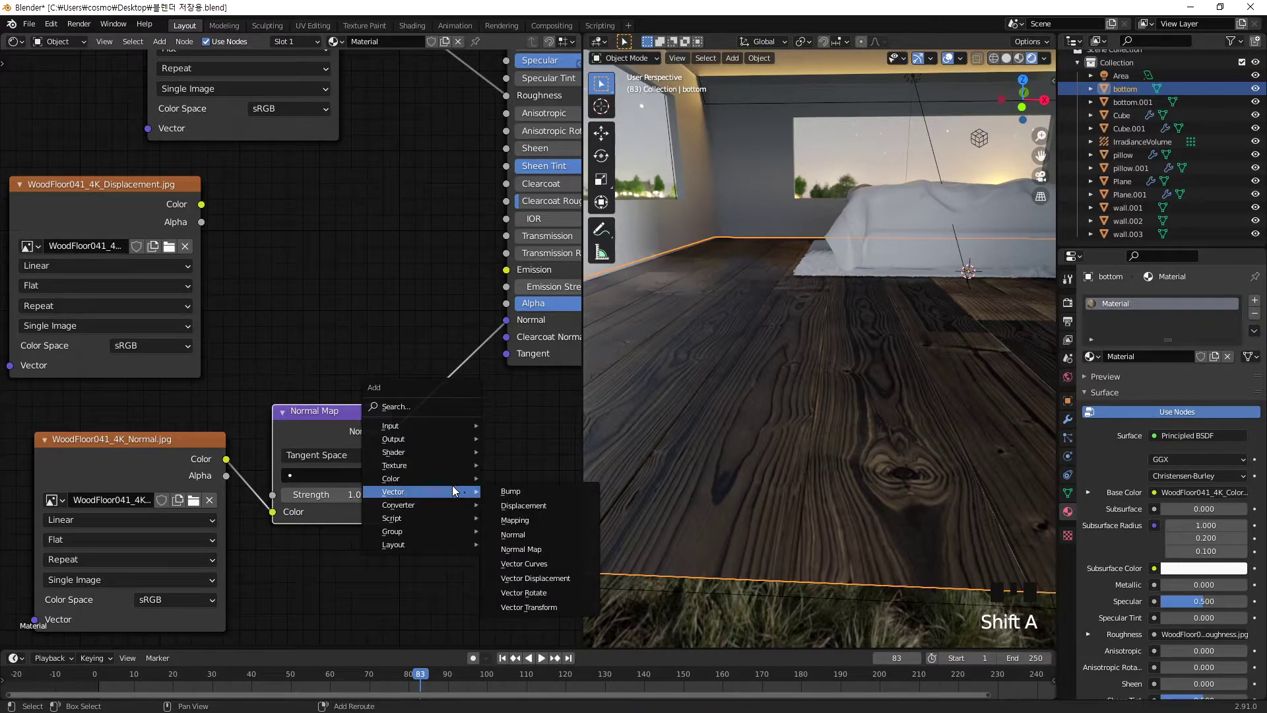
click(510, 491)
click(532, 413)
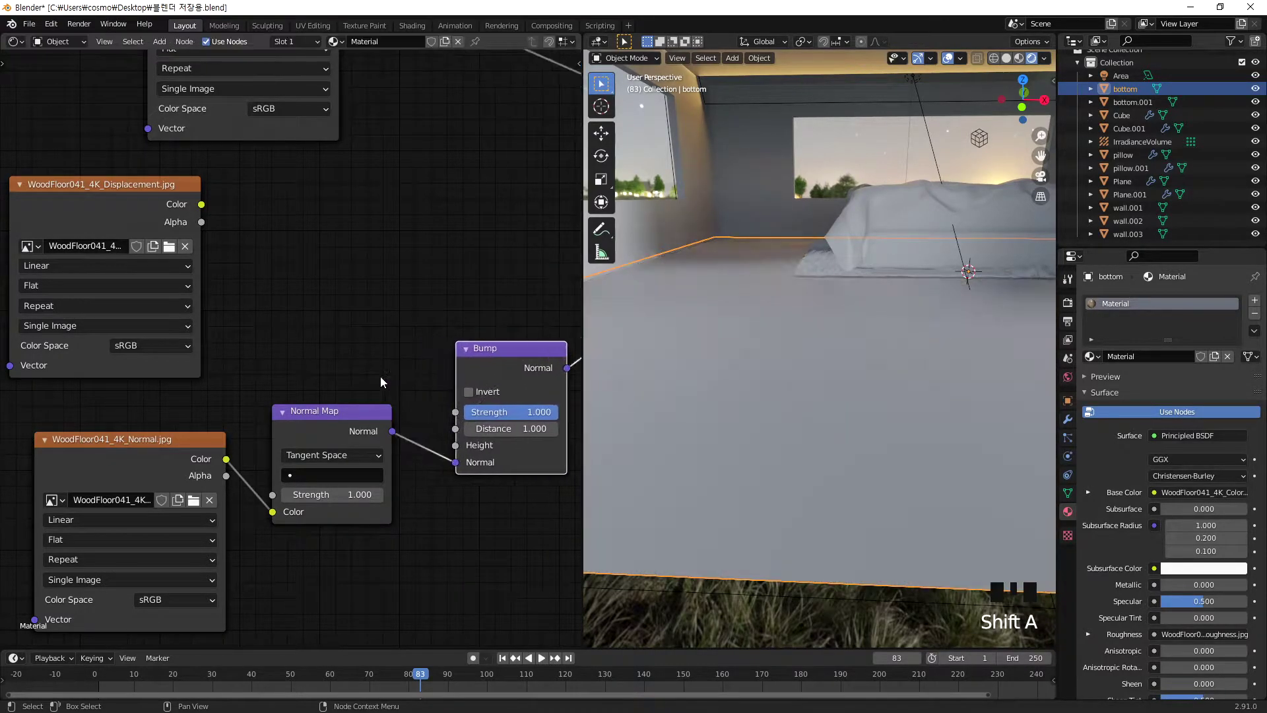
- Move the Normal Map node lower and link the displacement texture's Color to the Bump node's Height
drag(355, 407, 333, 452)
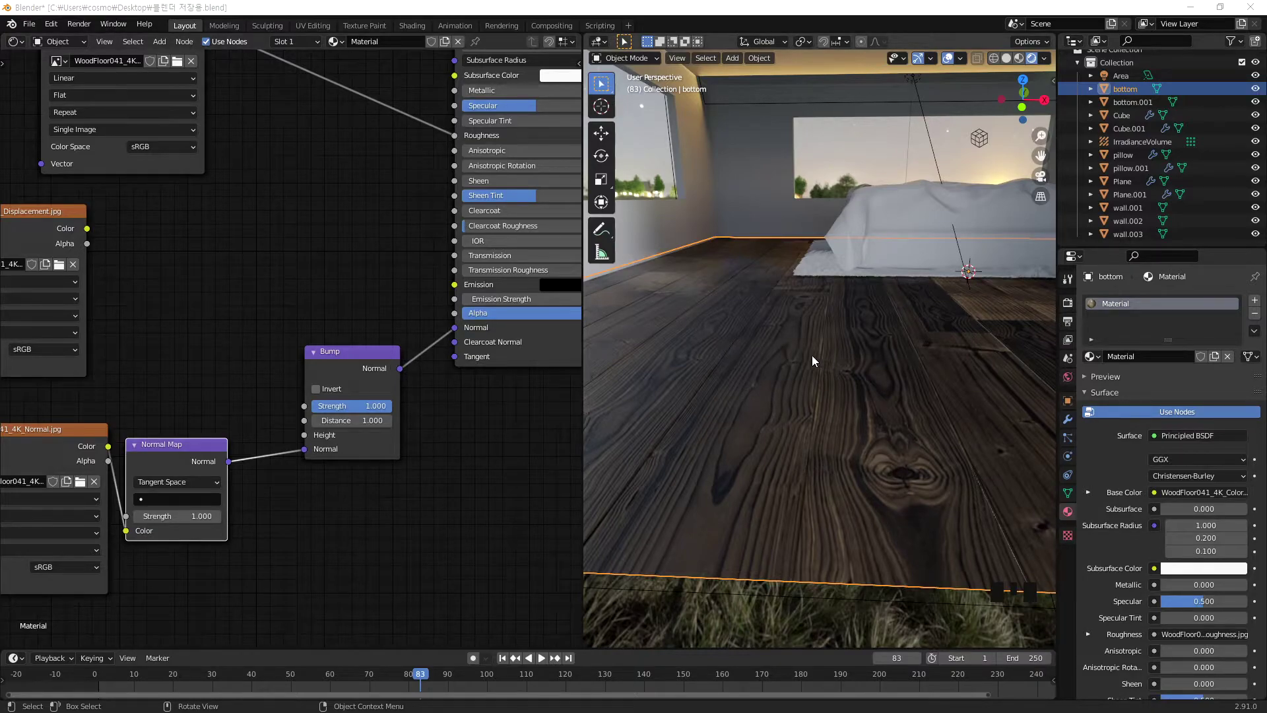
drag(52, 227, 305, 434)
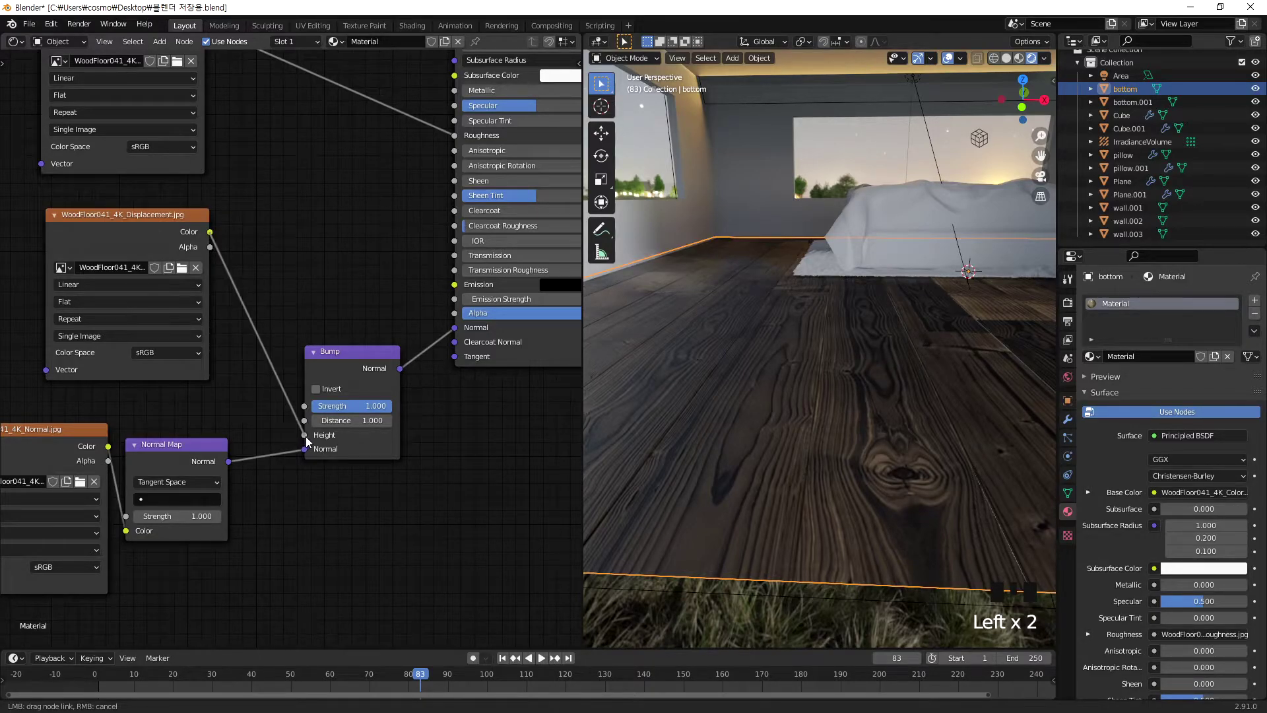
middle_drag(835, 321, 809, 326)
drag(304, 434, 409, 426)
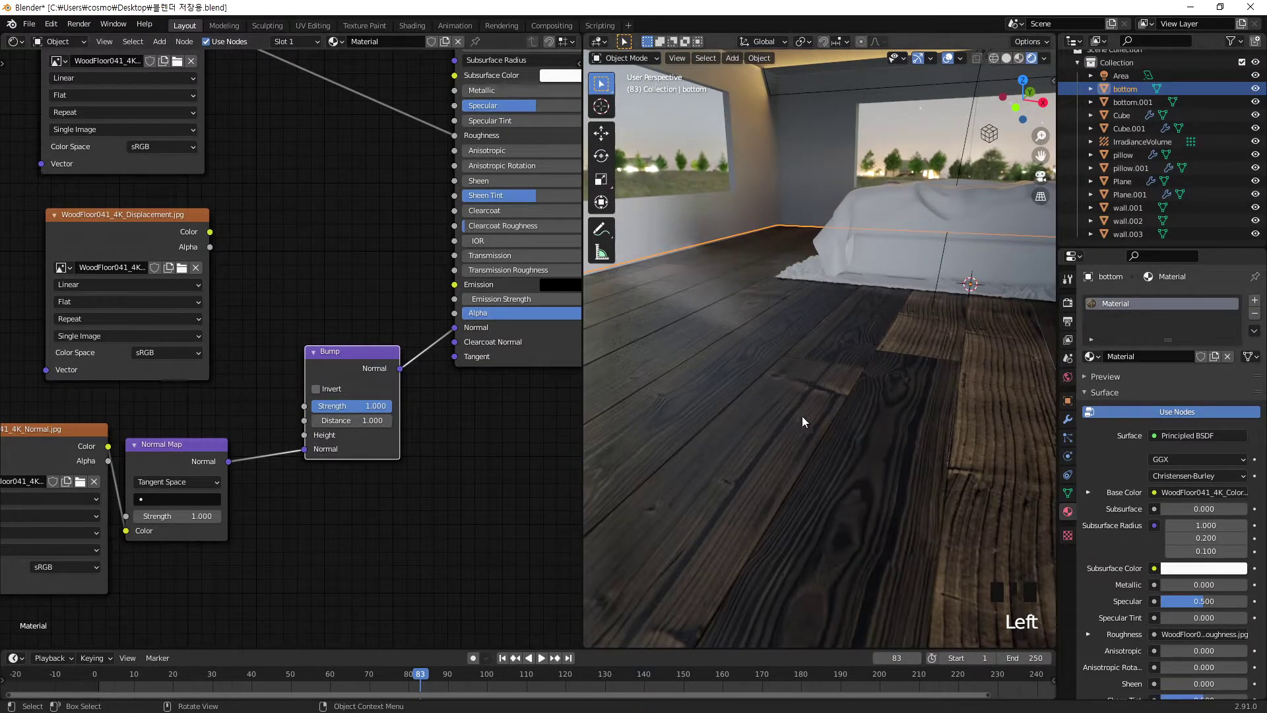
drag(210, 232, 304, 435)
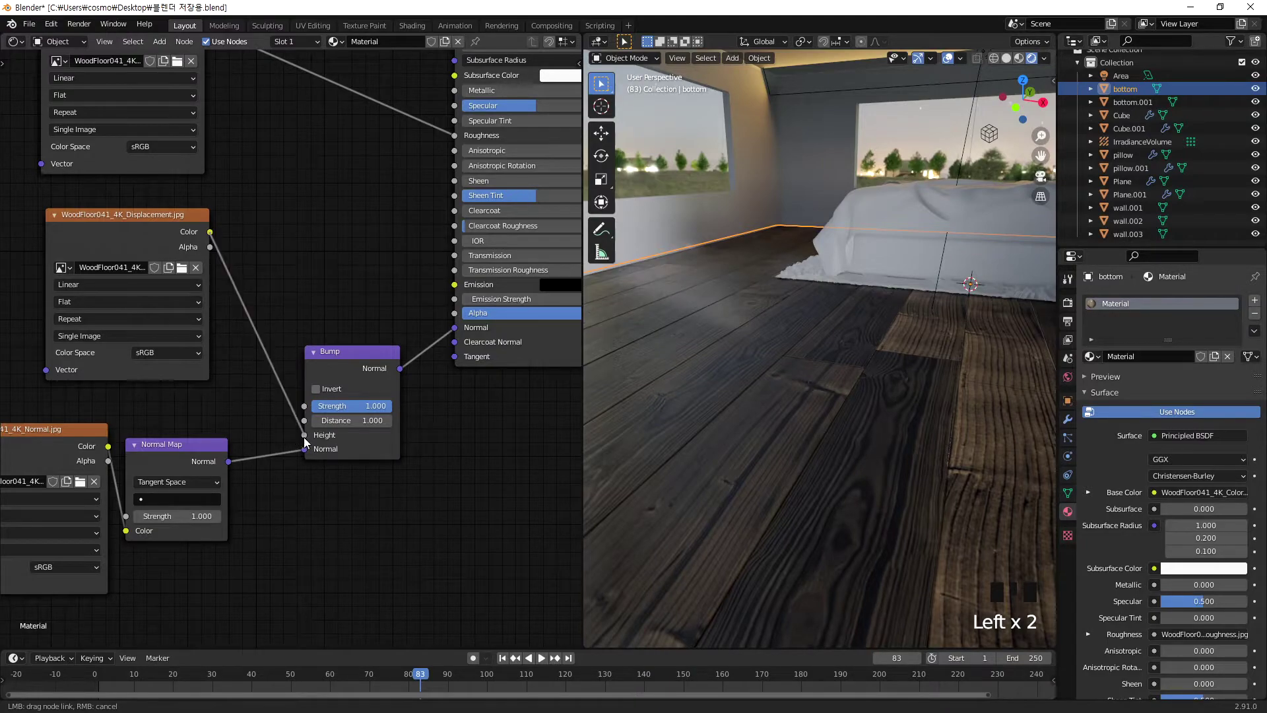
- Inspect the floor's relief up close and set the Bump node's Strength to 0.258
middle_drag(867, 370, 783, 363)
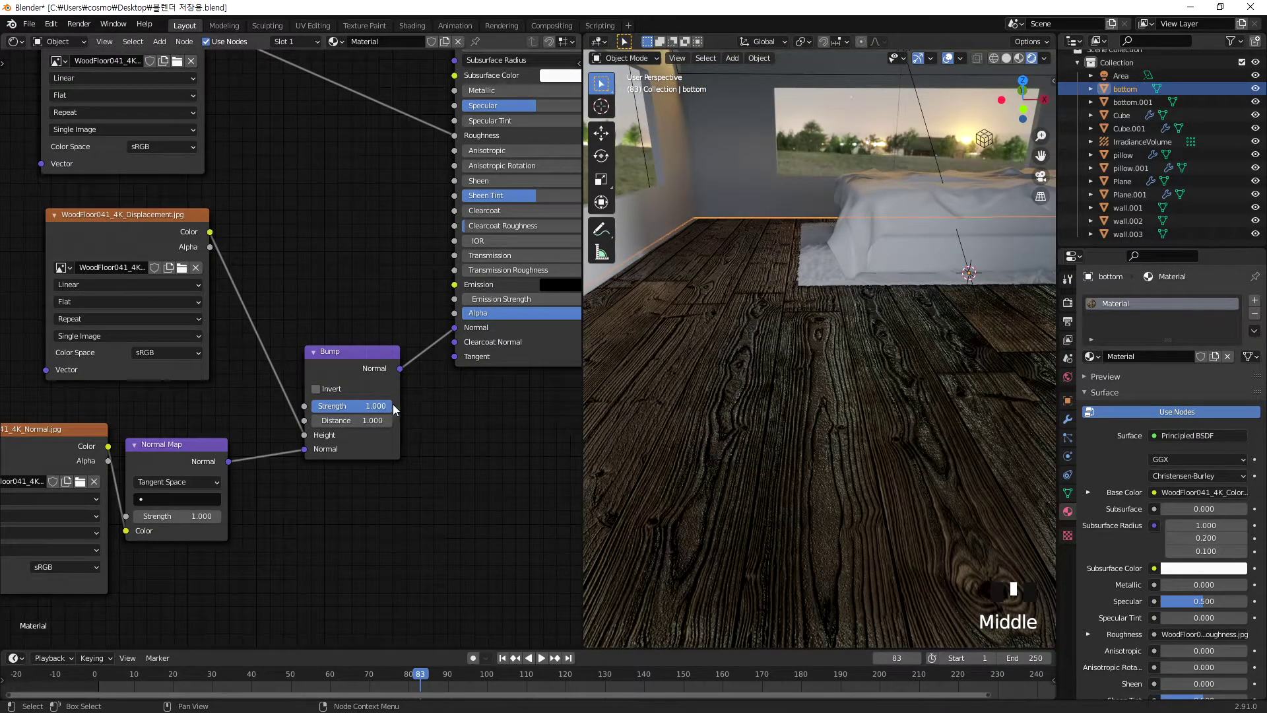
scroll(719, 330, up, 4)
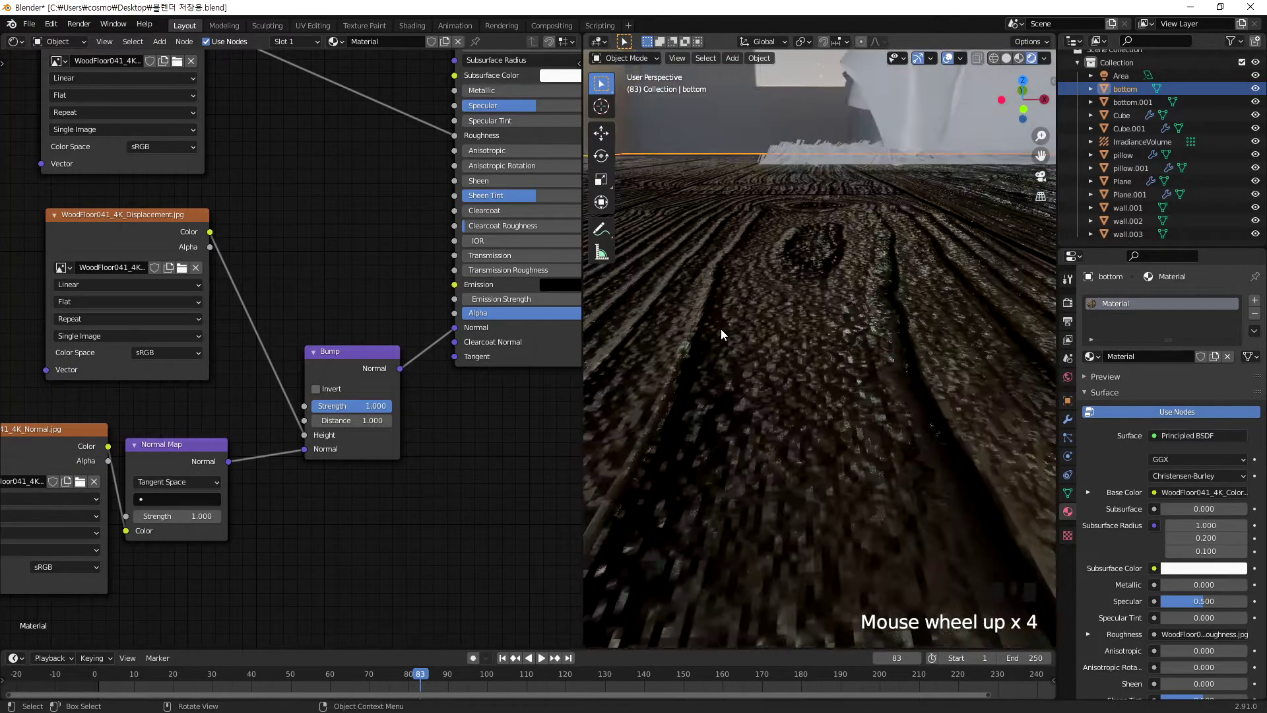
scroll(721, 329, down, 5)
scroll(904, 346, up, 2)
middle_drag(904, 346, 834, 342)
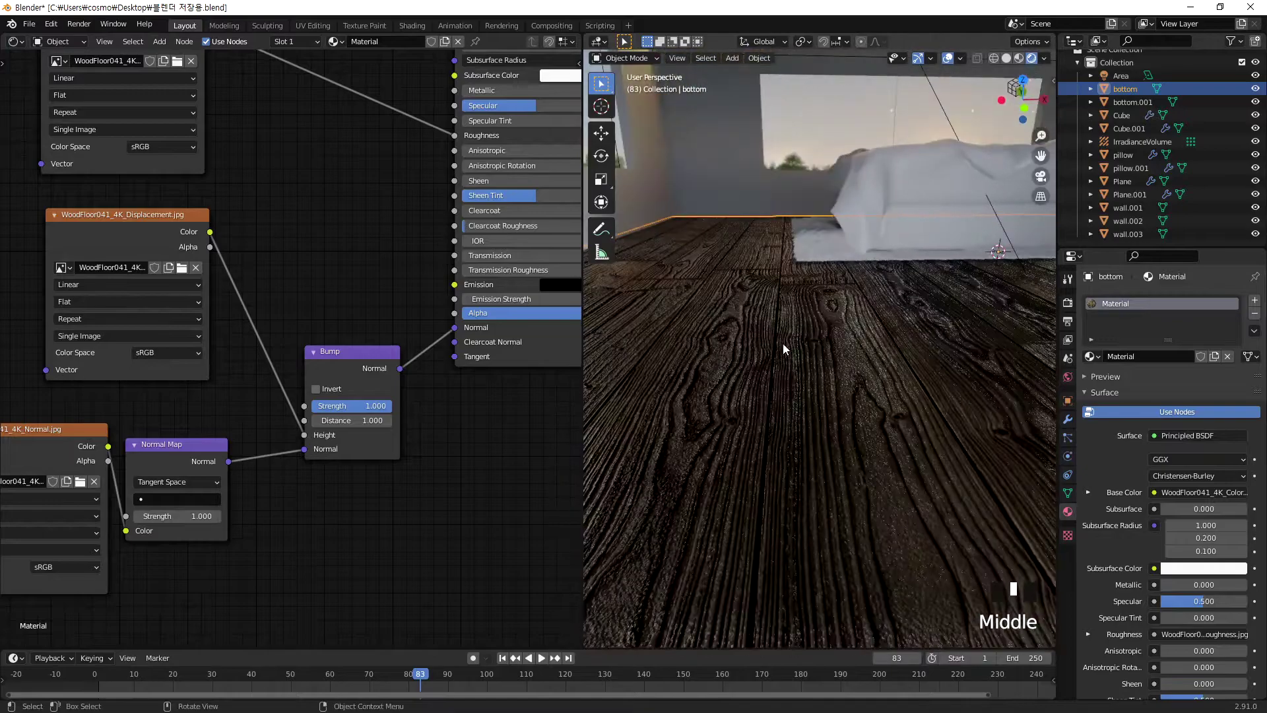
drag(386, 406, 327, 406)
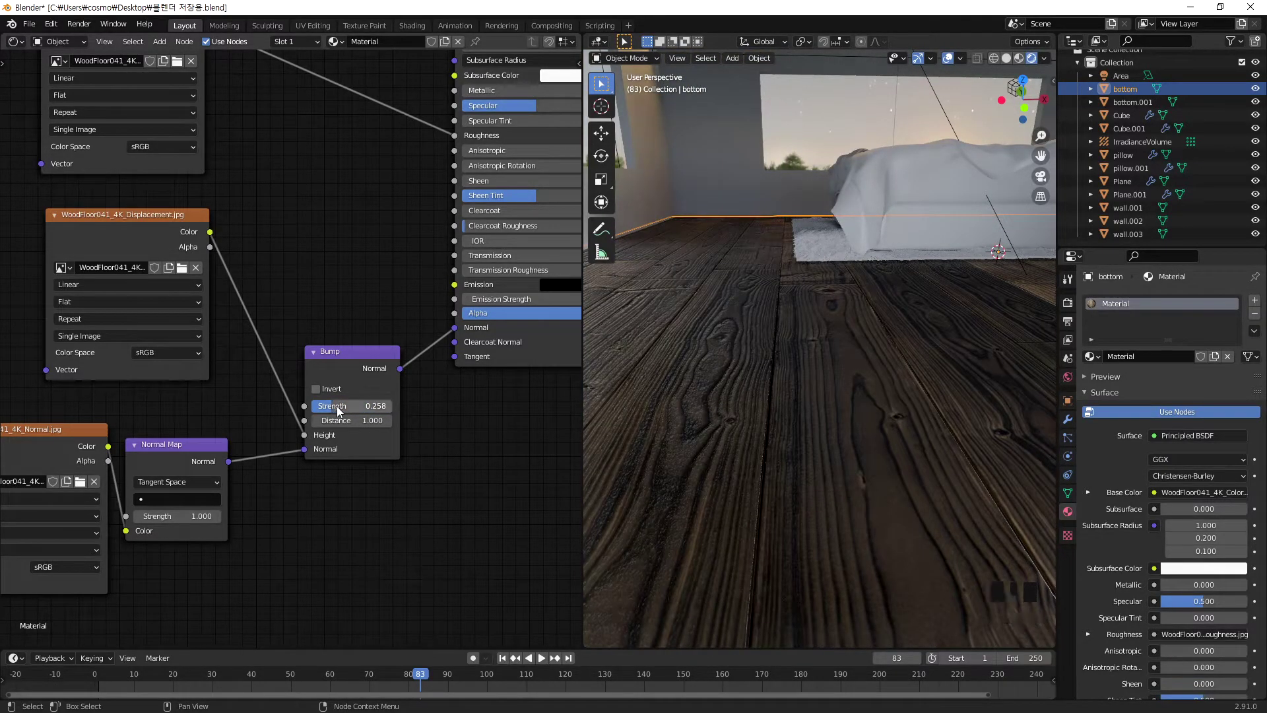
- Set the Bump node's Strength to 0.233 and slightly reposition the displacement texture and Normal Map nodes
scroll(798, 422, down, 2)
middle_drag(805, 425, 777, 370)
middle_drag(777, 321, 813, 326)
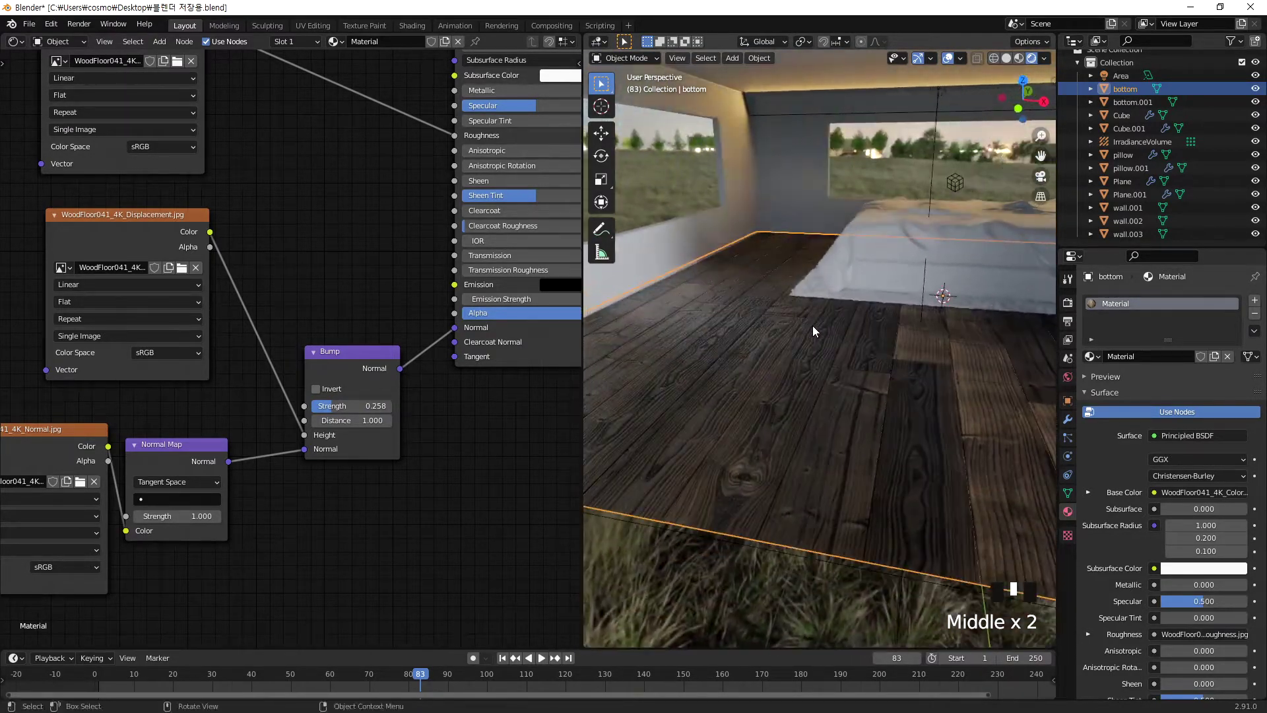
scroll(844, 322, up, 6)
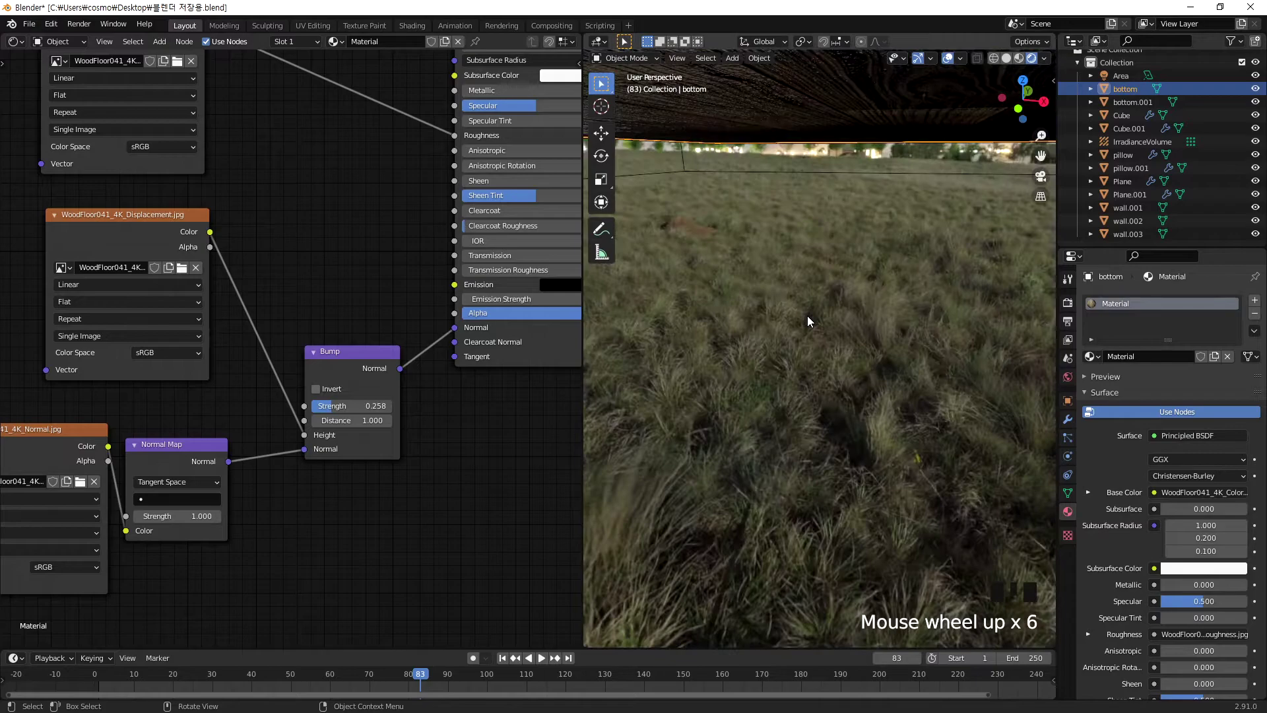
scroll(806, 316, down, 3)
scroll(795, 352, down, 2)
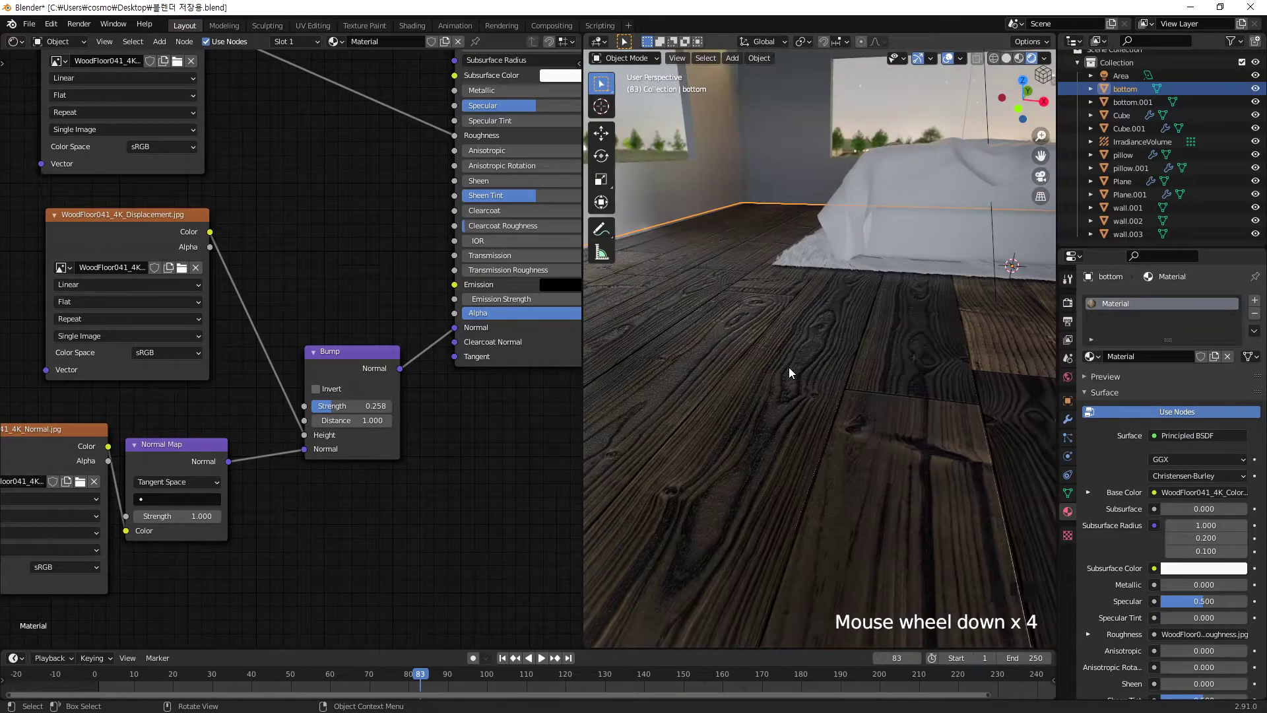
drag(161, 268, 151, 267)
drag(188, 441, 202, 446)
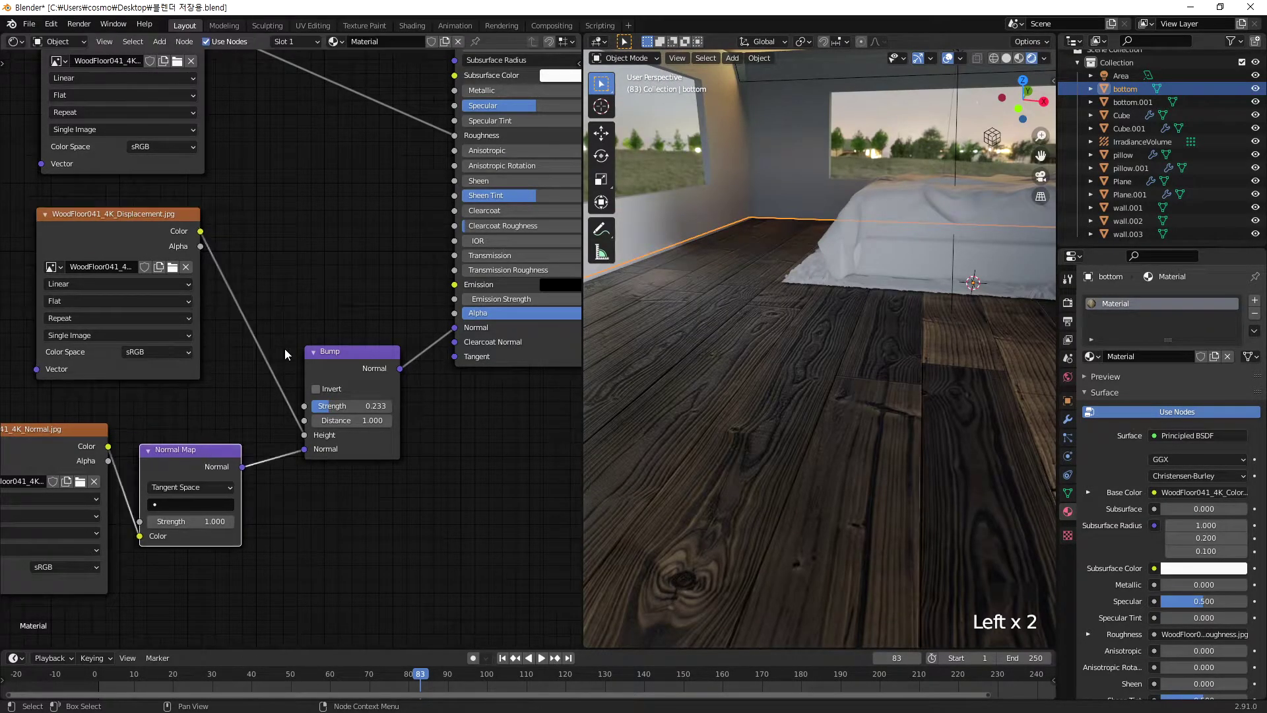
- Disconnect the roughness texture from the Principled BSDF and set its Roughness to 1.000
shift+middle_drag(349, 226, 352, 295)
drag(403, 273, 334, 258)
drag(444, 271, 559, 273)
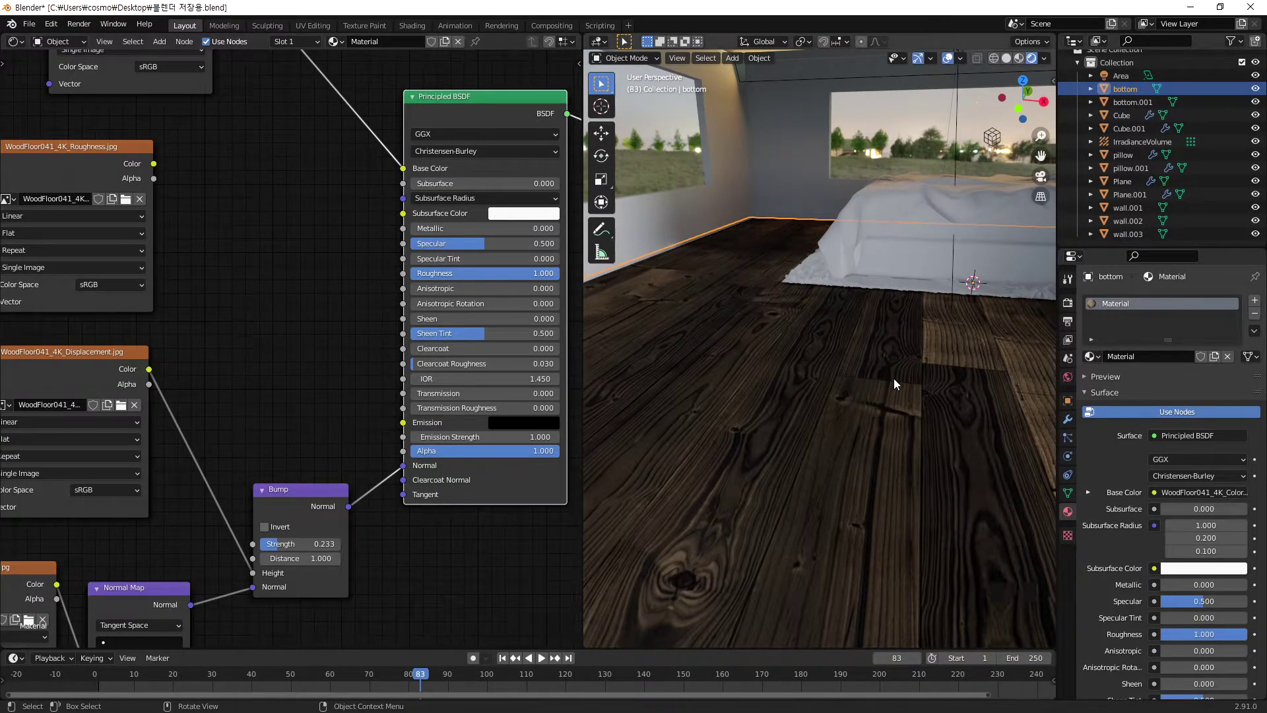
- Try a Principled BSDF Roughness of 0.000 on the floor and relink the roughness texture's Color to Roughness
scroll(828, 358, up, 3)
drag(548, 273, 409, 273)
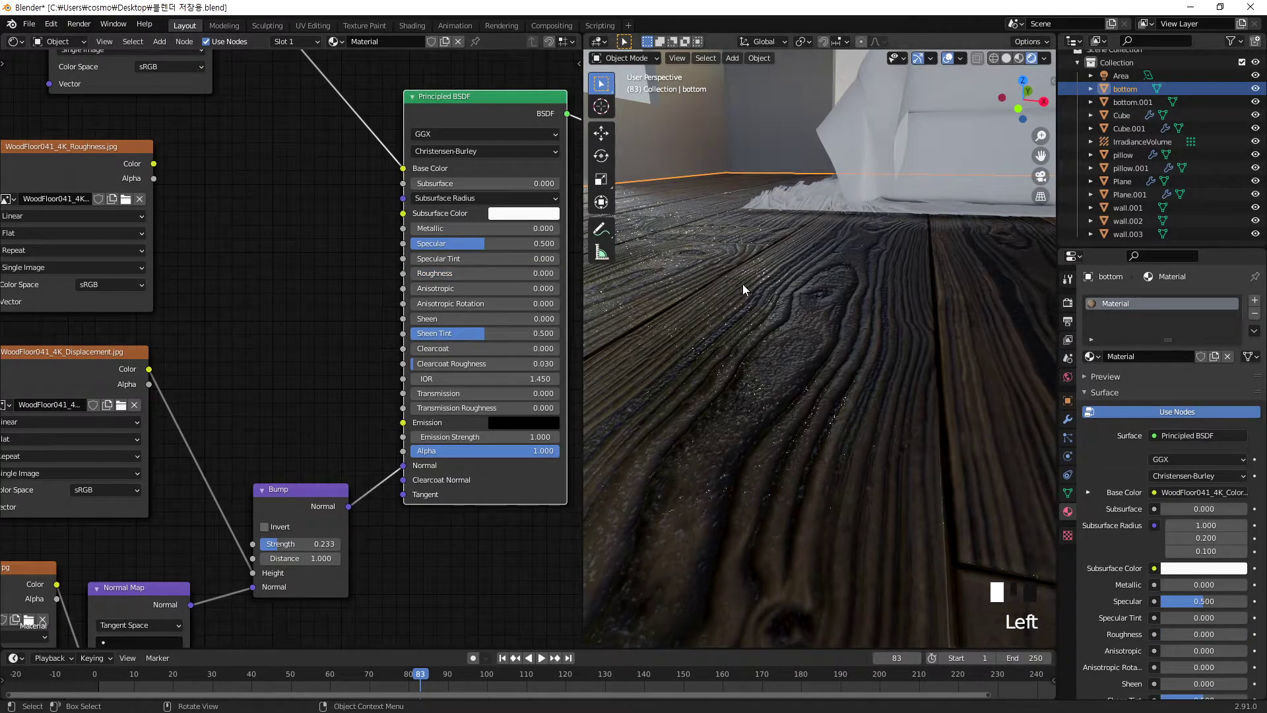
scroll(736, 295, down, 3)
scroll(776, 378, down, 1)
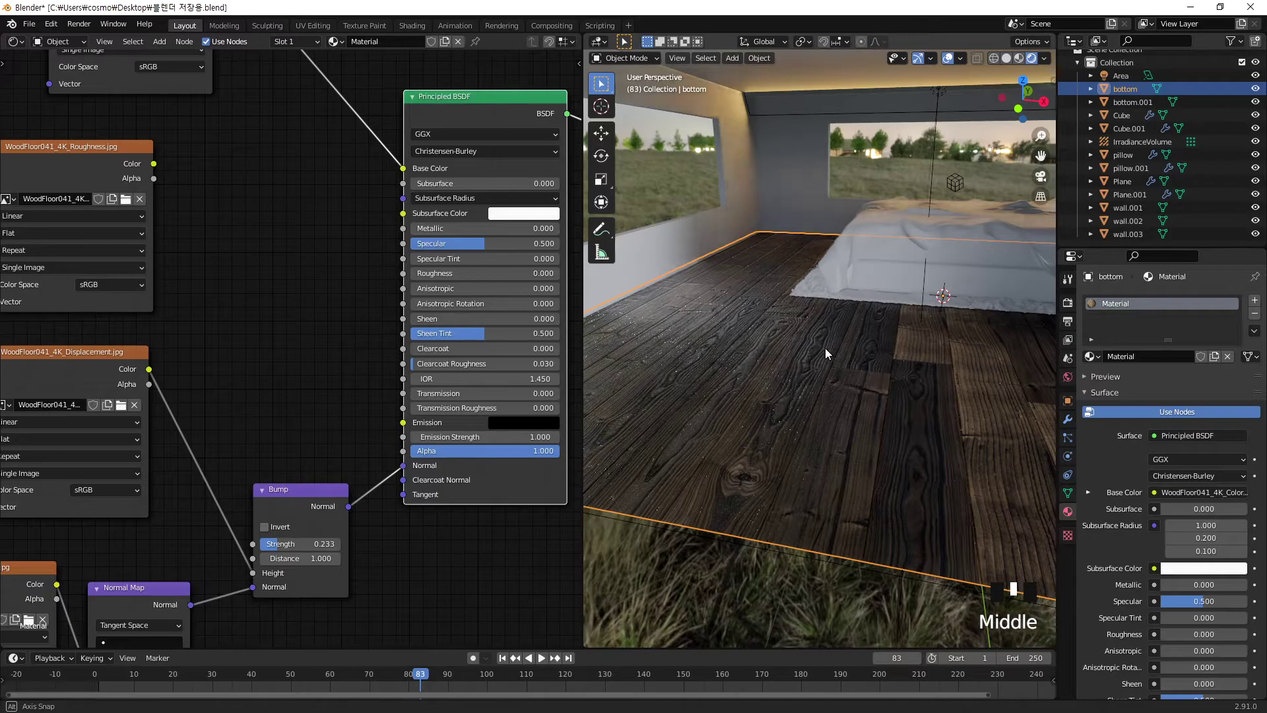
middle_drag(824, 347, 830, 356)
scroll(824, 356, up, 1)
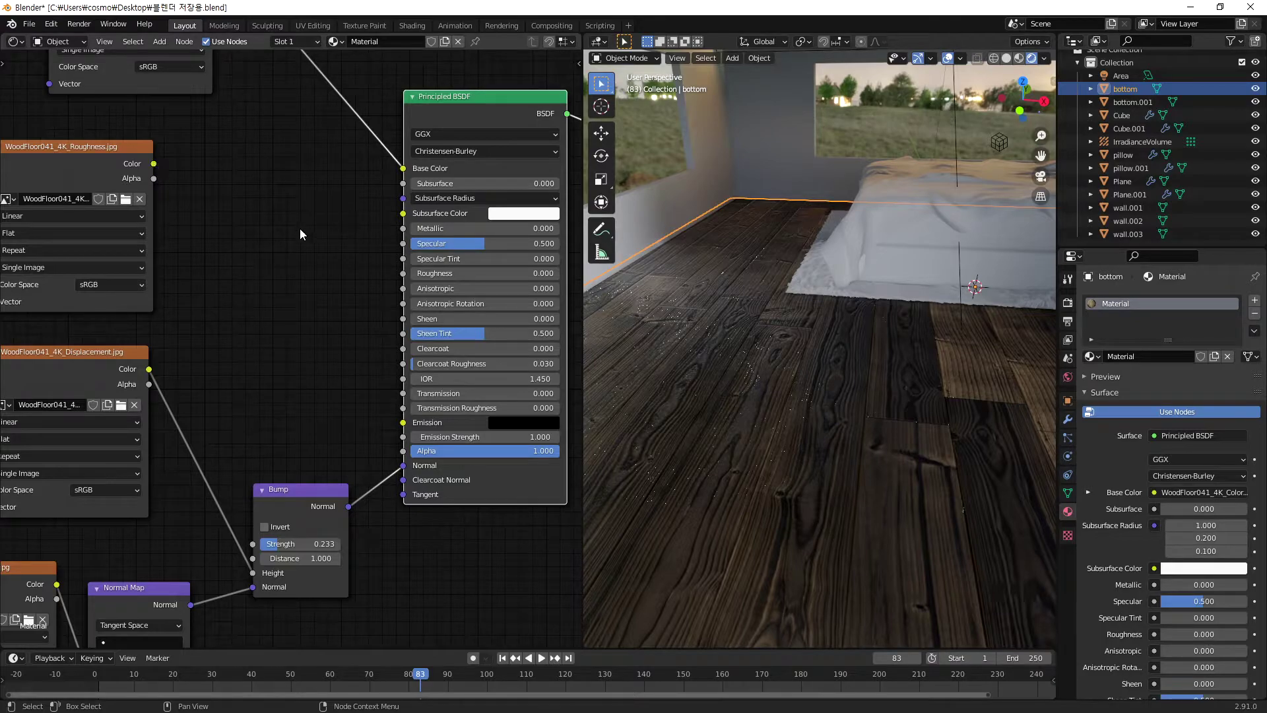
mouse_move(107, 150)
mouse_down()
mouse_move(190, 153)
mouse_move(403, 273)
mouse_up()
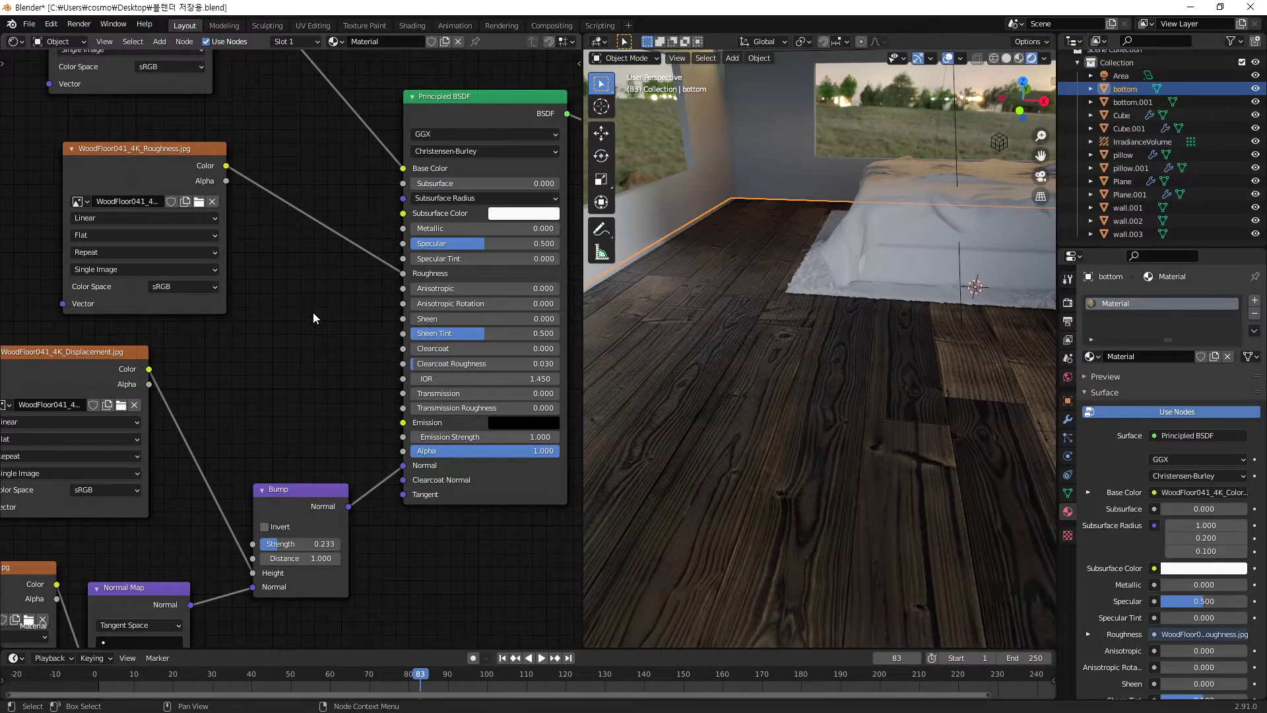
- Insert a MixRGB node into the link between the roughness texture and the Principled BSDF's Roughness
key(shift+a)
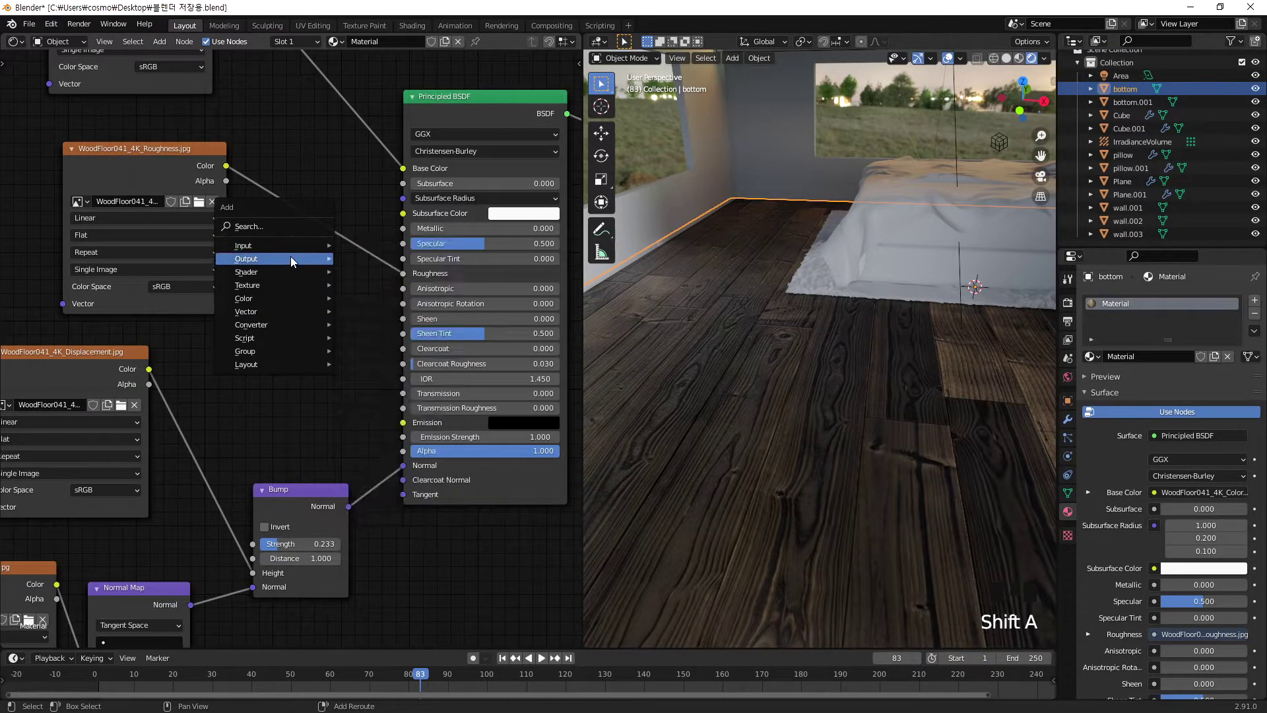
mouse_move(317, 298)
click(372, 369)
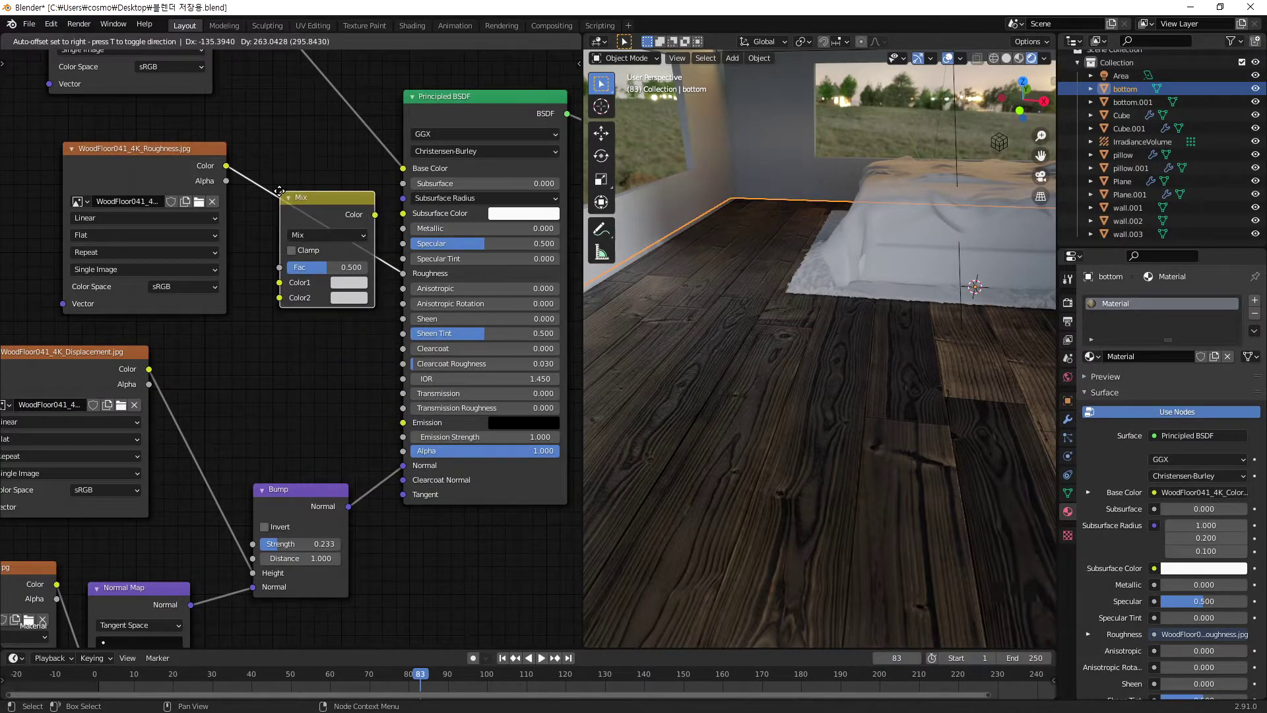
click(270, 177)
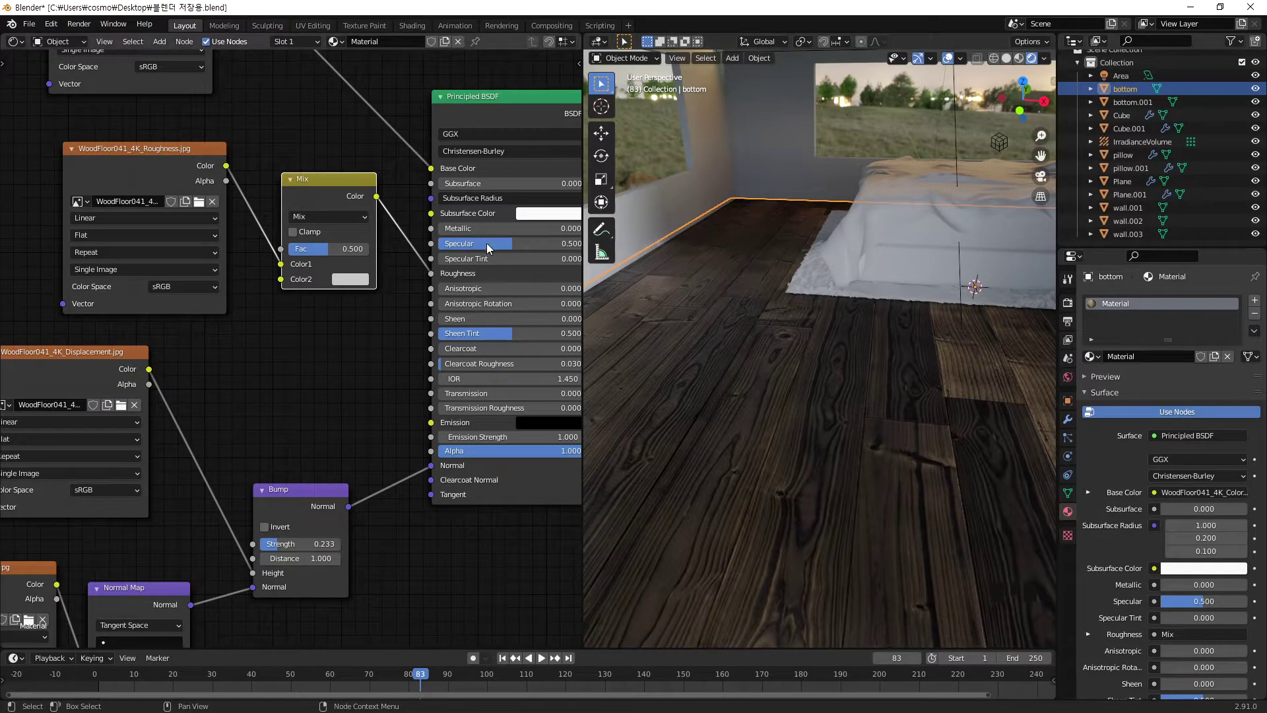
- Set the Mix node's Fac to 0.117 while checking the floor's gloss up close
drag(318, 249, 456, 262)
scroll(750, 358, up, 3)
mouse_move(359, 251)
mouse_down()
mouse_move(301, 250)
mouse_move(376, 249)
mouse_move(338, 249)
mouse_up()
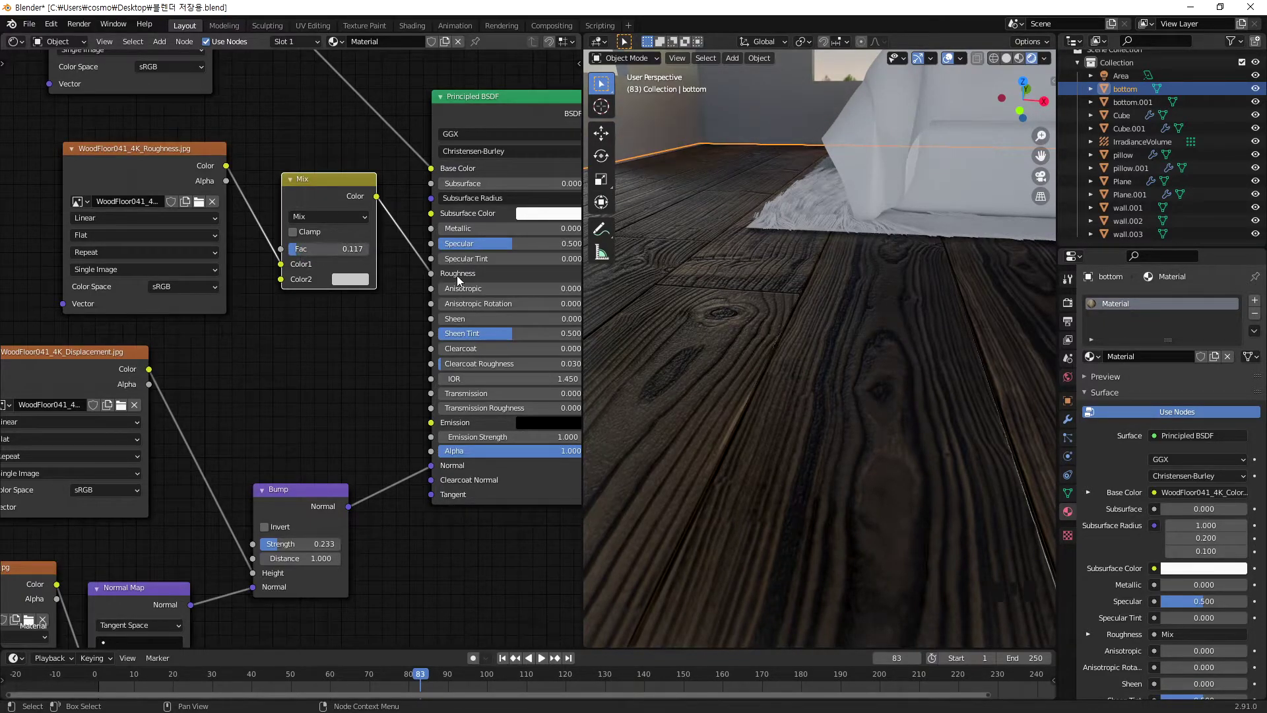
- Darken the Mix node's Color2 to a grey with R, G and B at 0.193
click(350, 280)
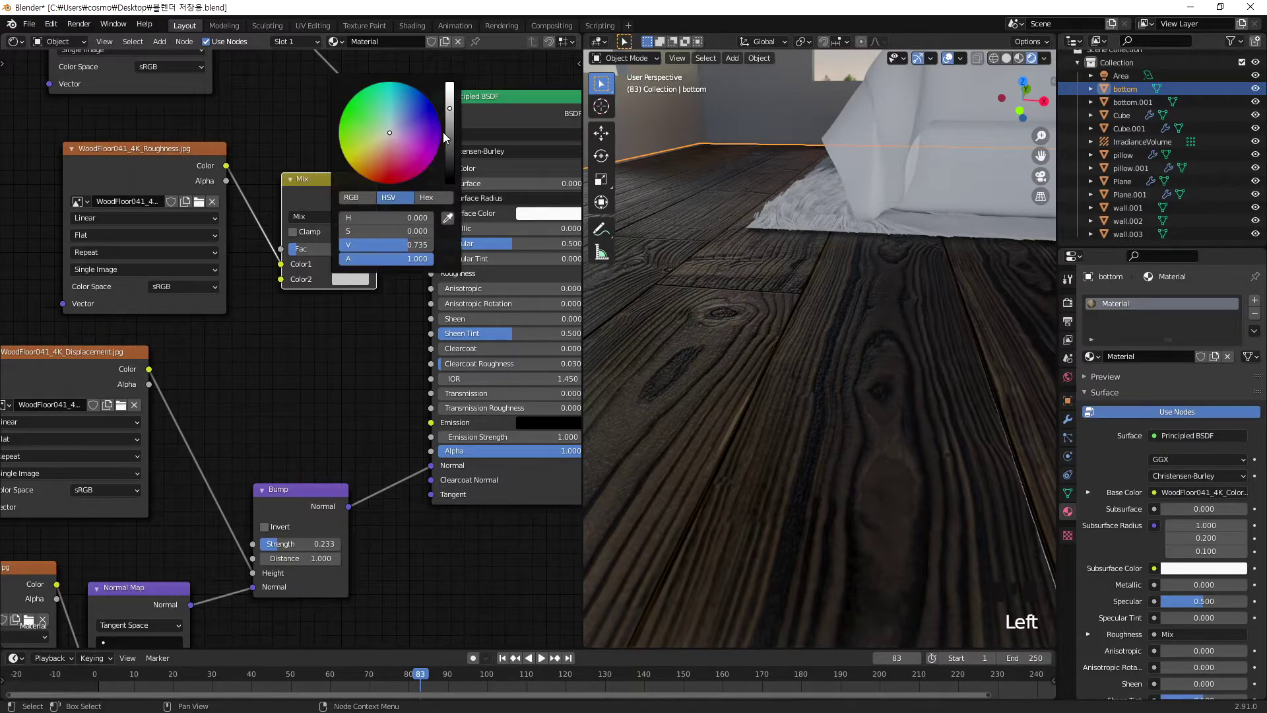
drag(450, 106, 449, 136)
click(365, 194)
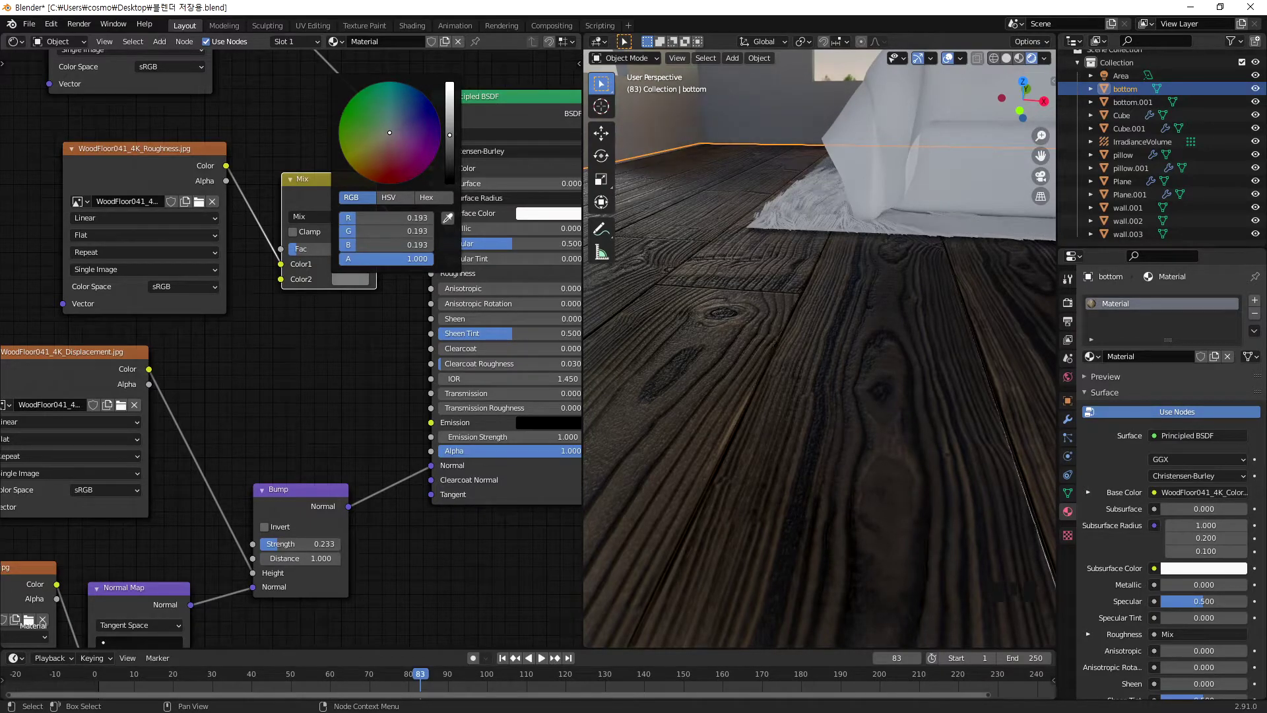
scroll(817, 298, down, 4)
middle_drag(816, 298, 782, 279)
click(353, 358)
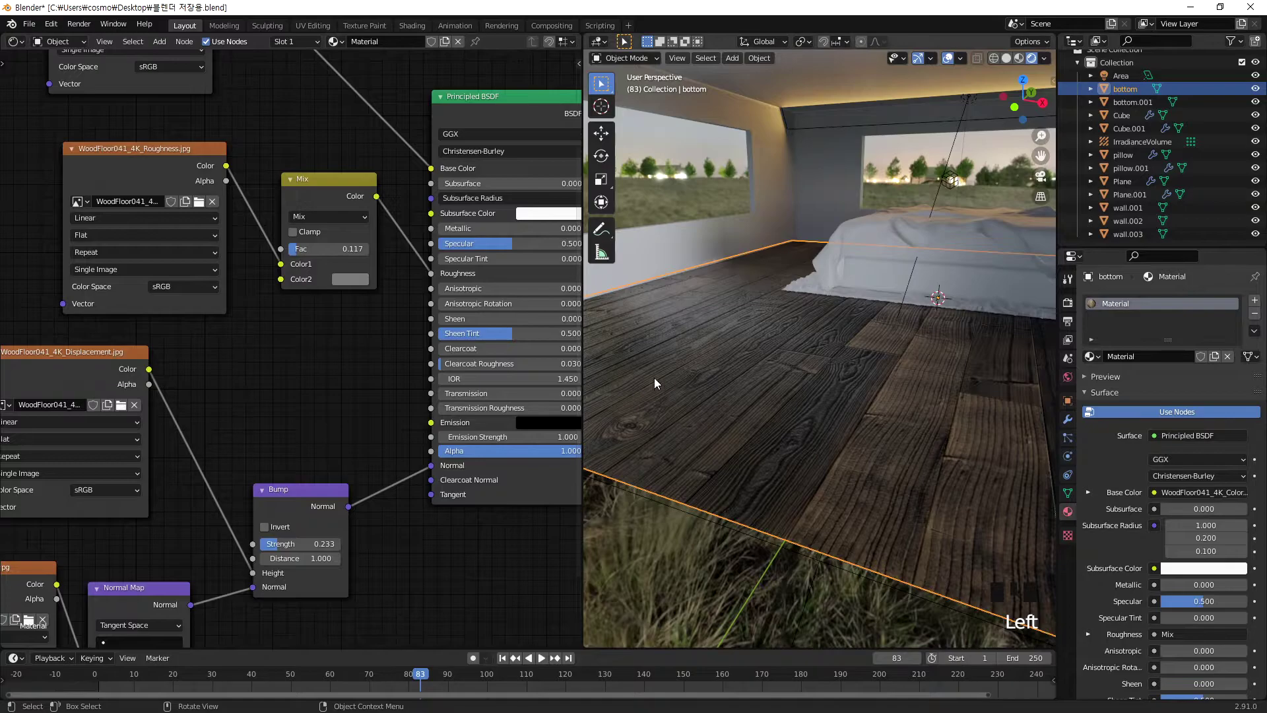
- Assign the floor's existing wood material, Material, to the windowed wall wall.002
scroll(694, 340, down, 2)
shift+middle_drag(748, 334, 846, 370)
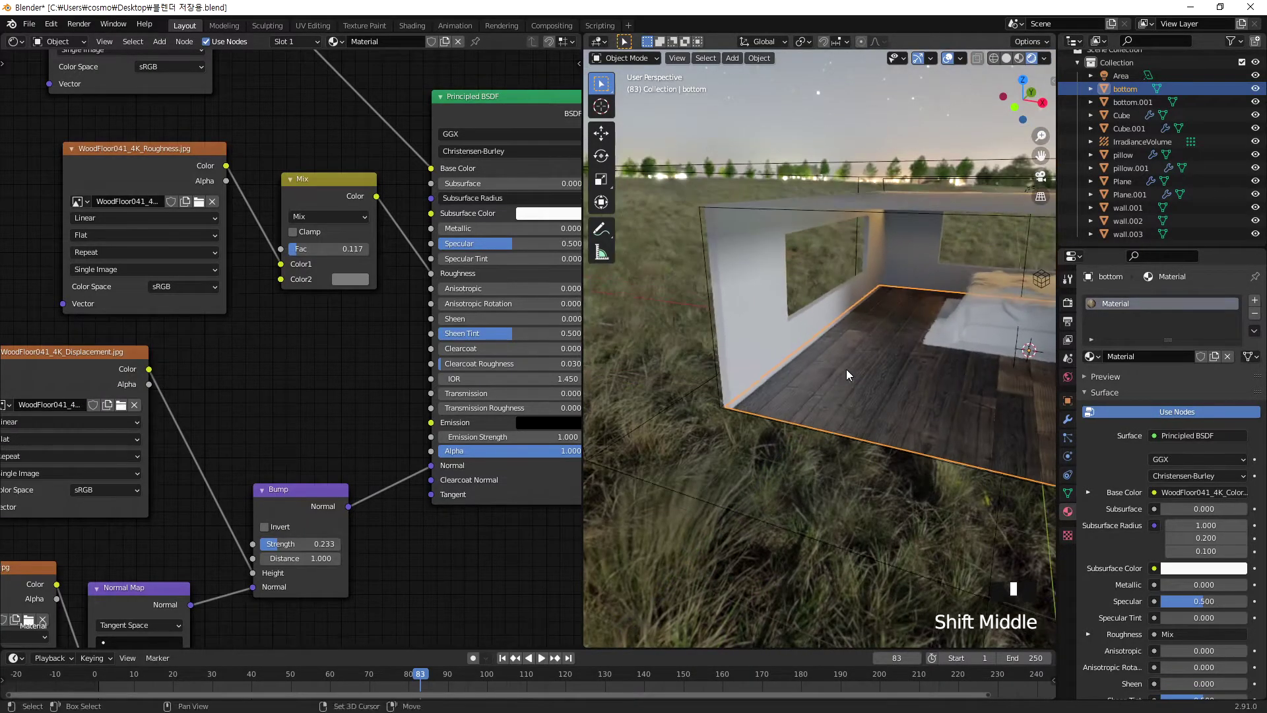
scroll(793, 274, up, 2)
middle_drag(793, 275, 679, 265)
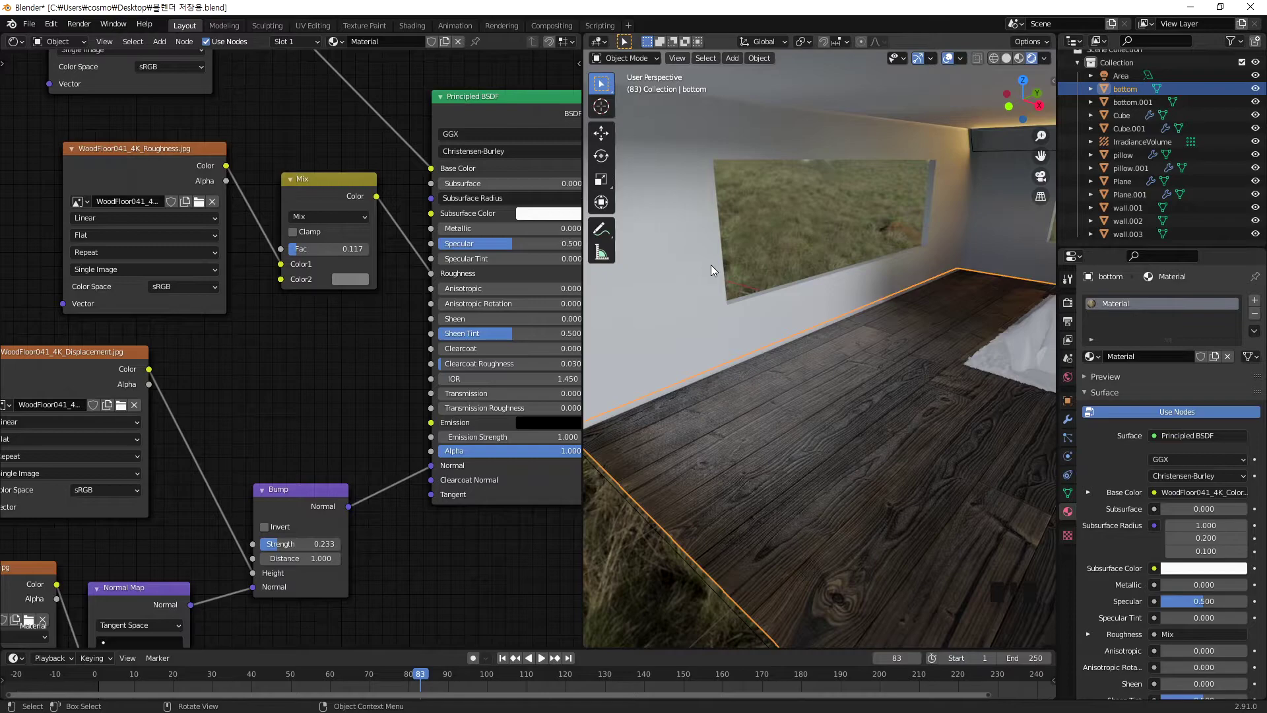
click(668, 299)
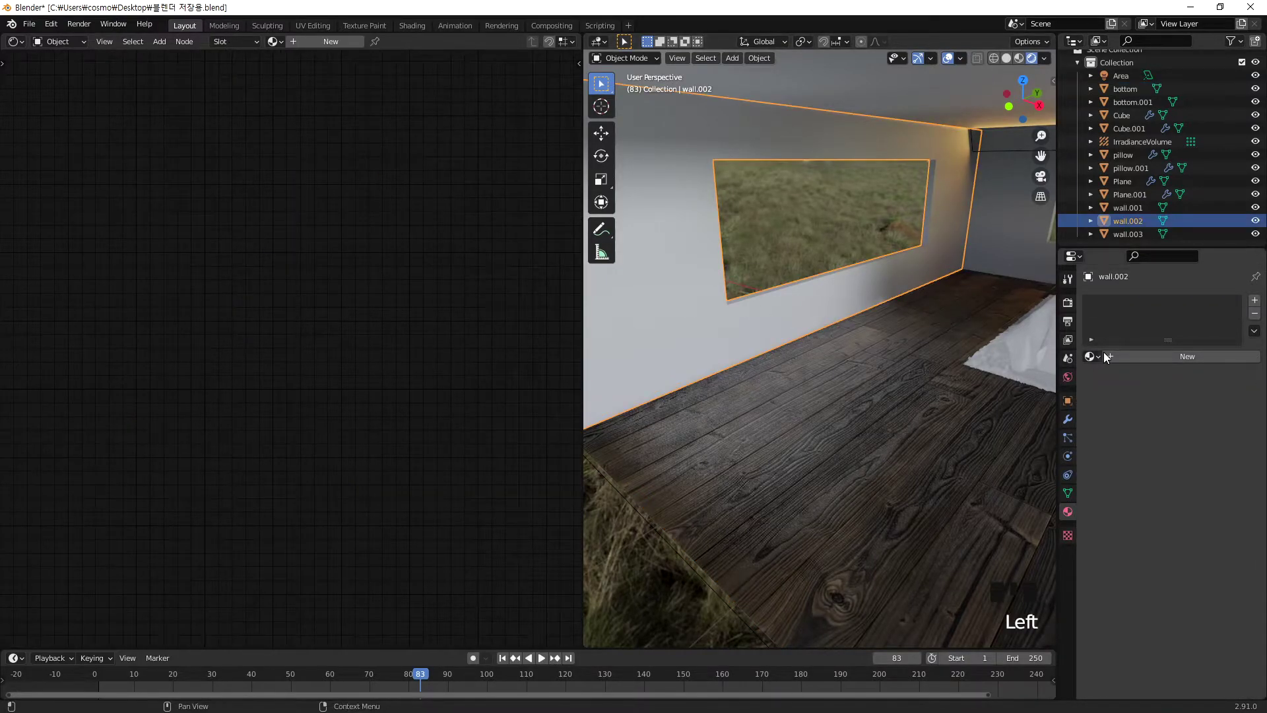
click(1092, 356)
click(1057, 376)
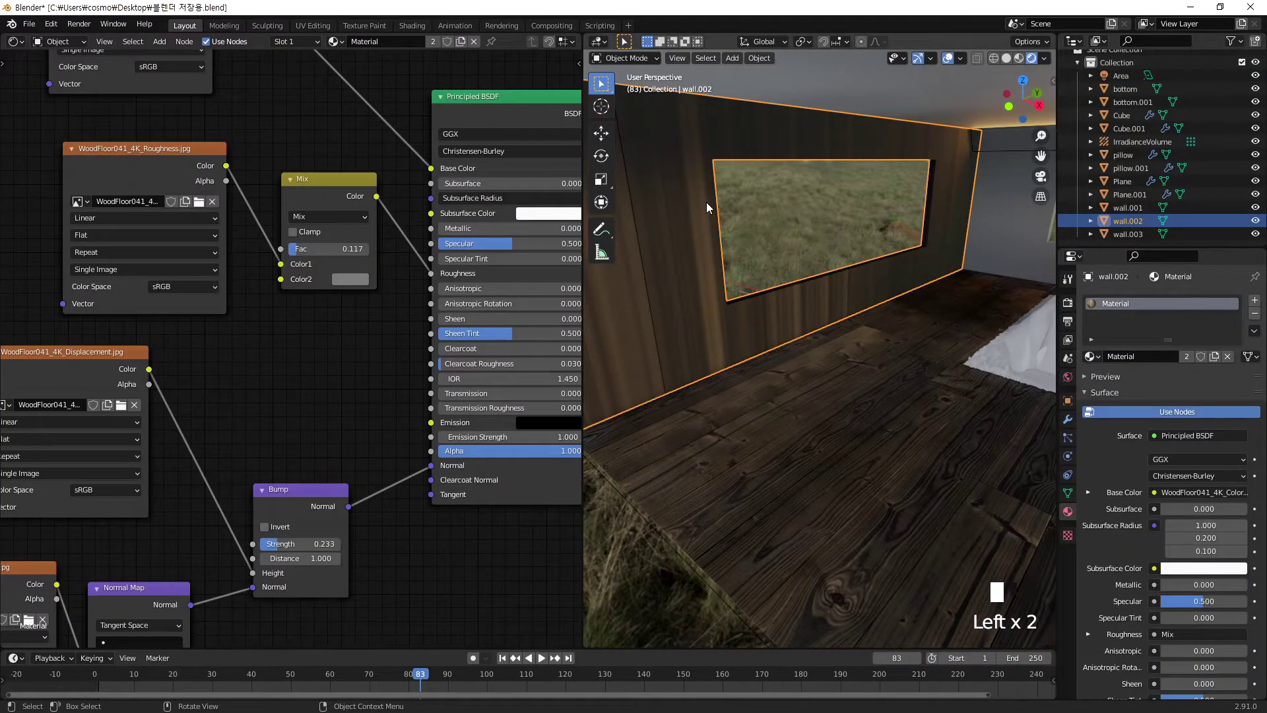
- Examine the shared material's node tree with the wall and the floor selected in turn
scroll(410, 343, down, 2)
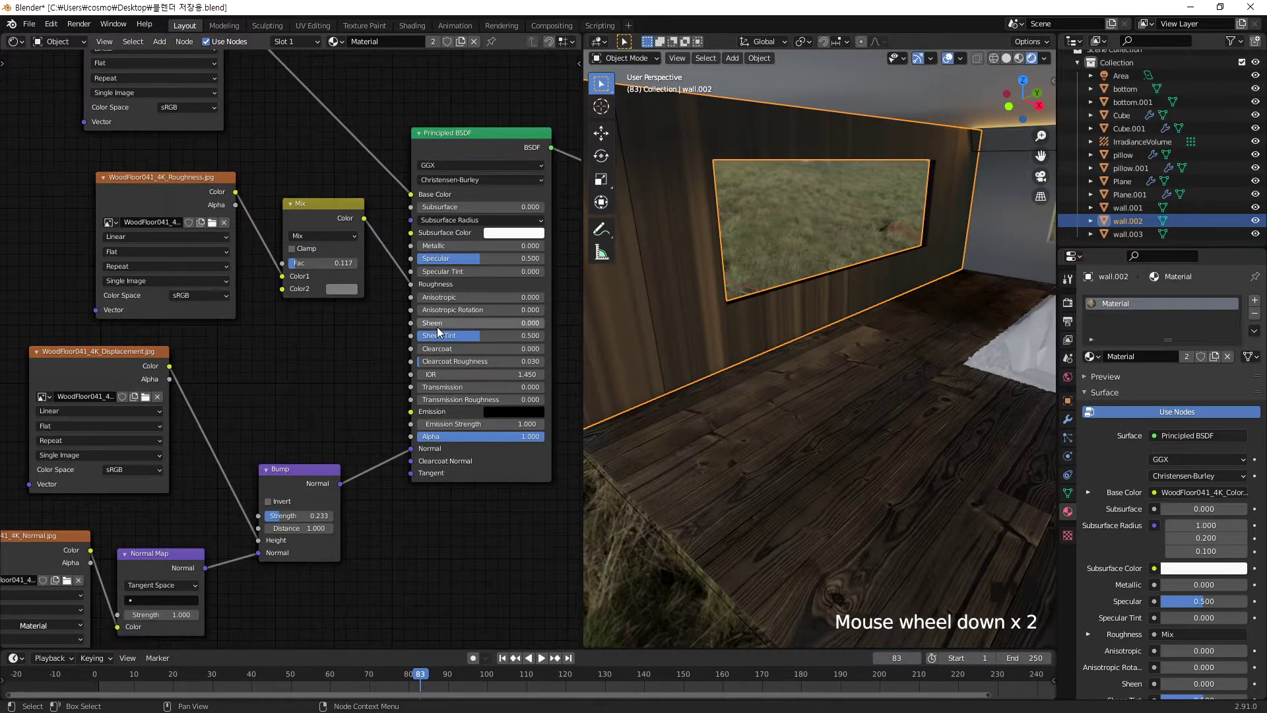
scroll(437, 327, down, 2)
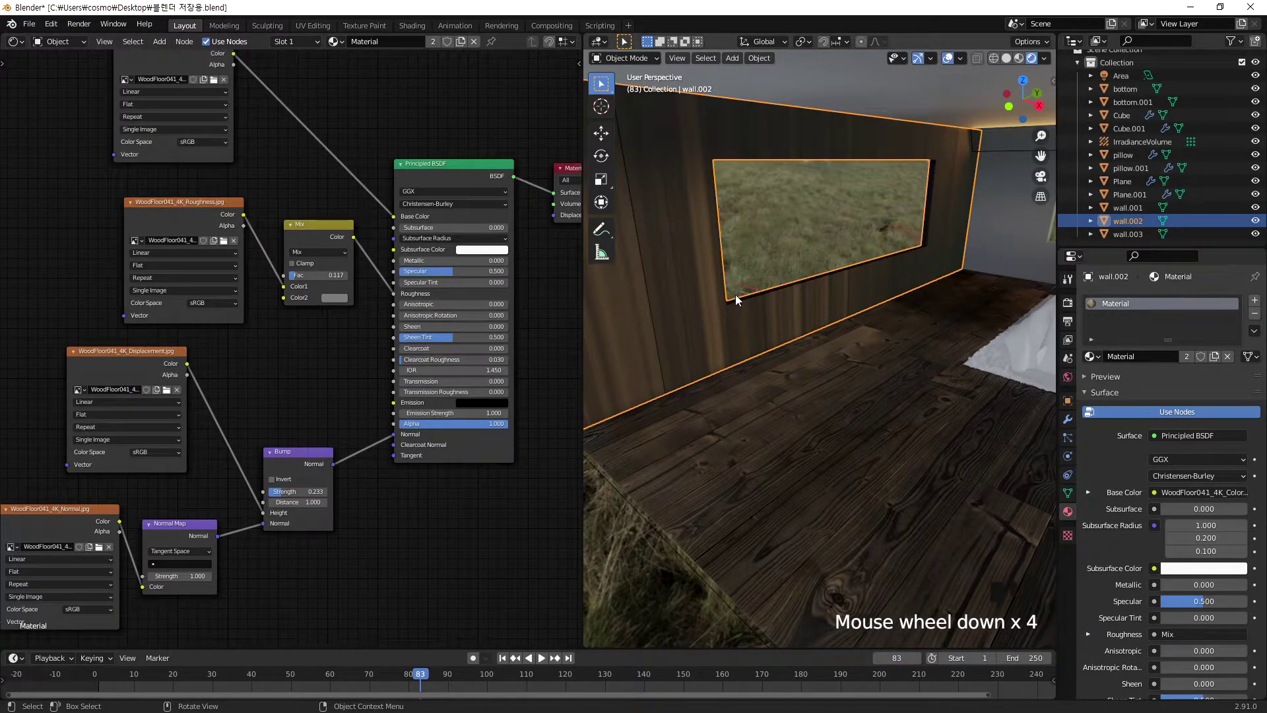
middle_drag(298, 240, 425, 290)
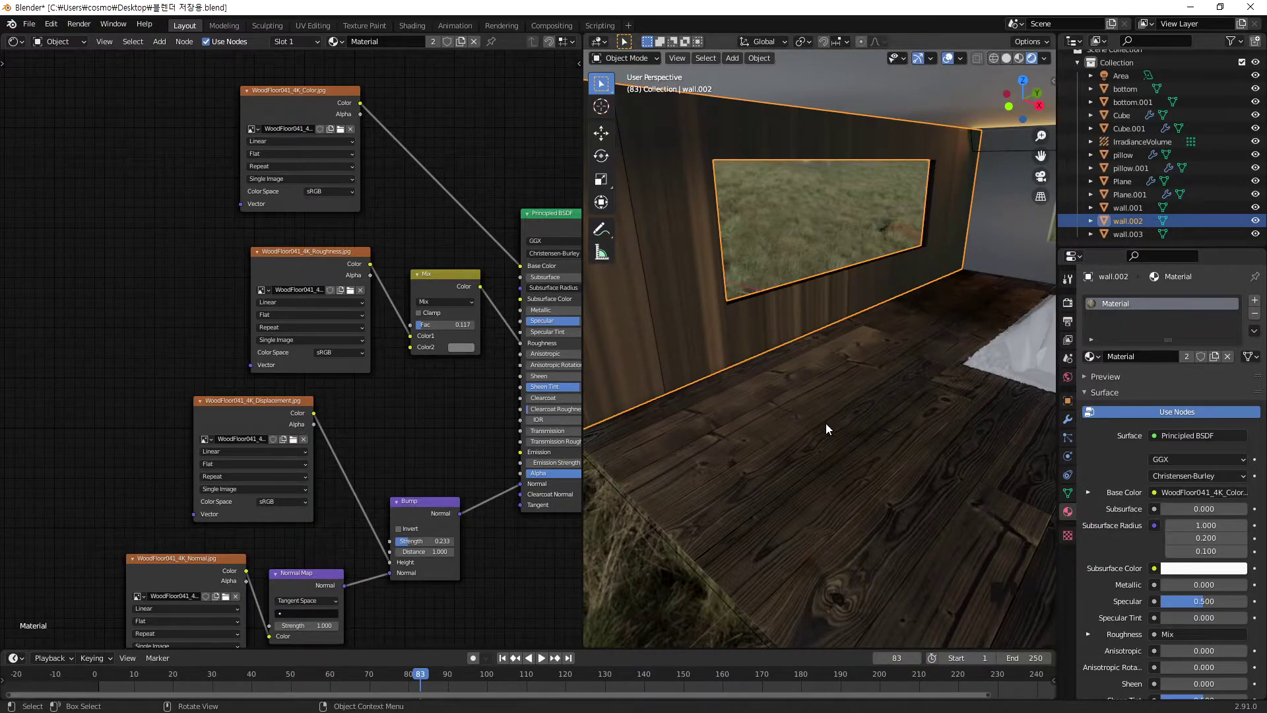
click(816, 469)
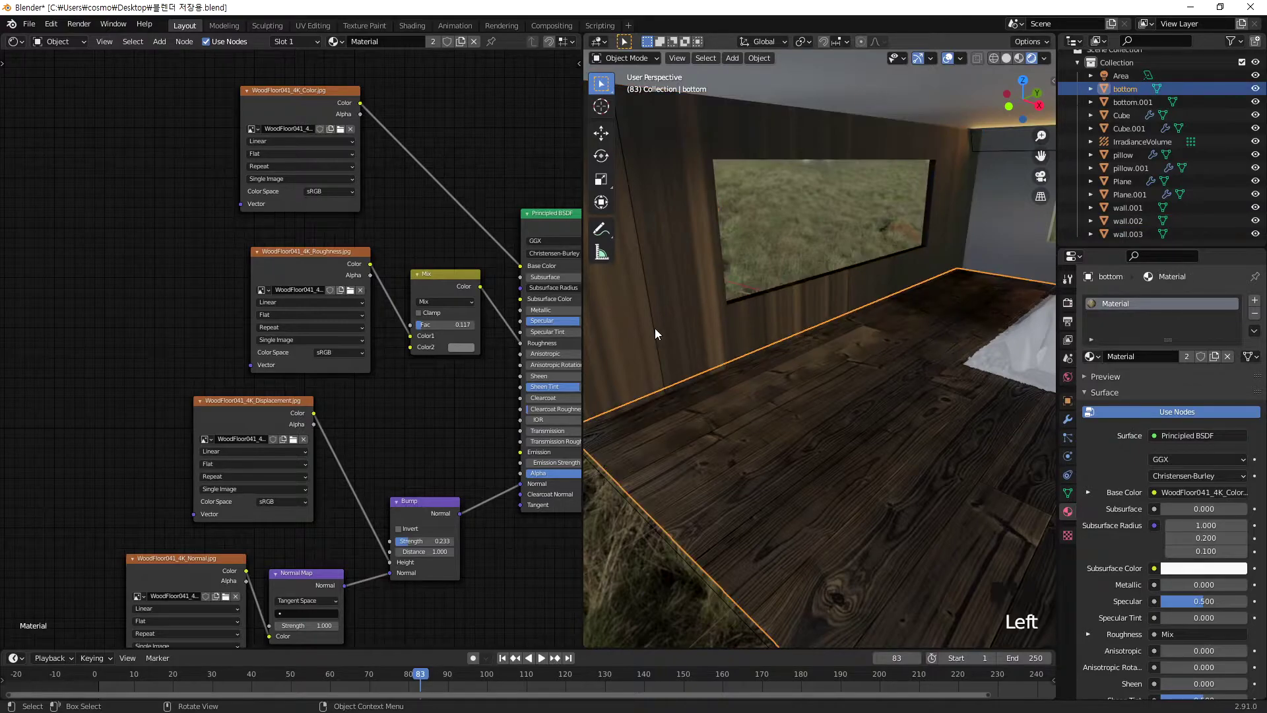
click(660, 333)
click(846, 469)
- Remove the shared wood material from wall.002, create a new material for it, and box-select its default nodes
click(688, 307)
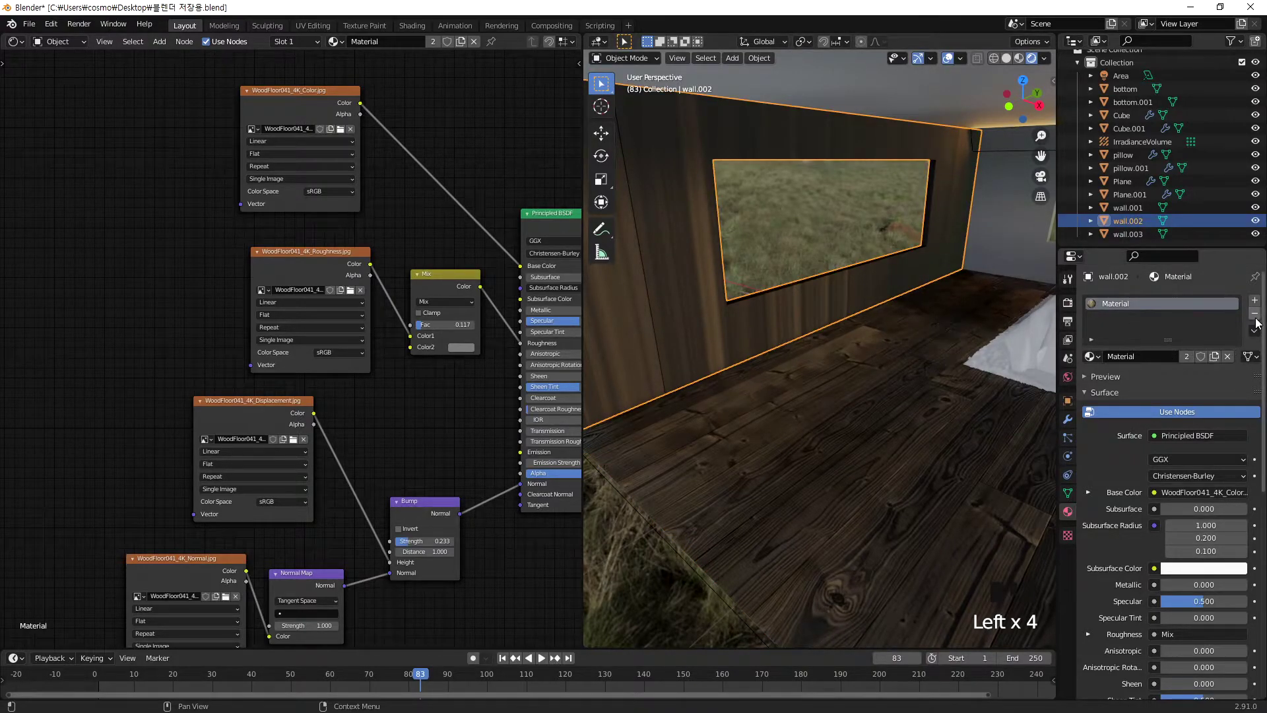
click(1227, 356)
click(1174, 354)
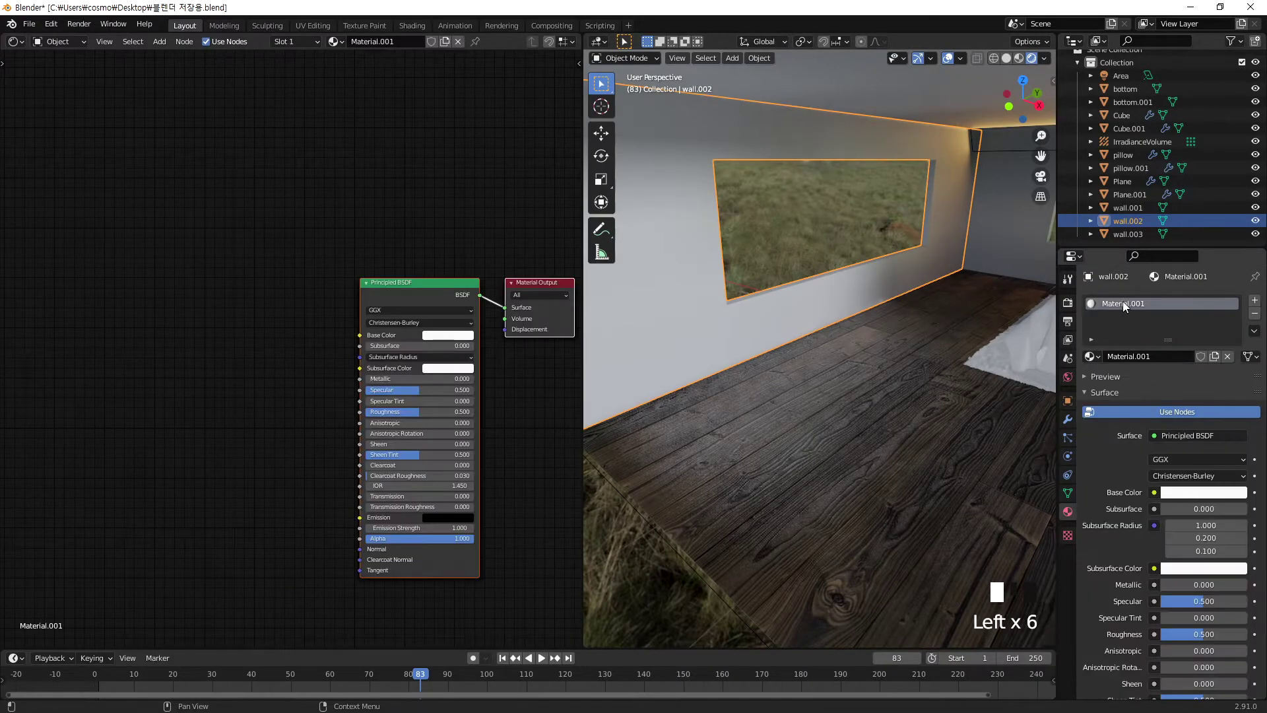
drag(324, 210, 583, 444)
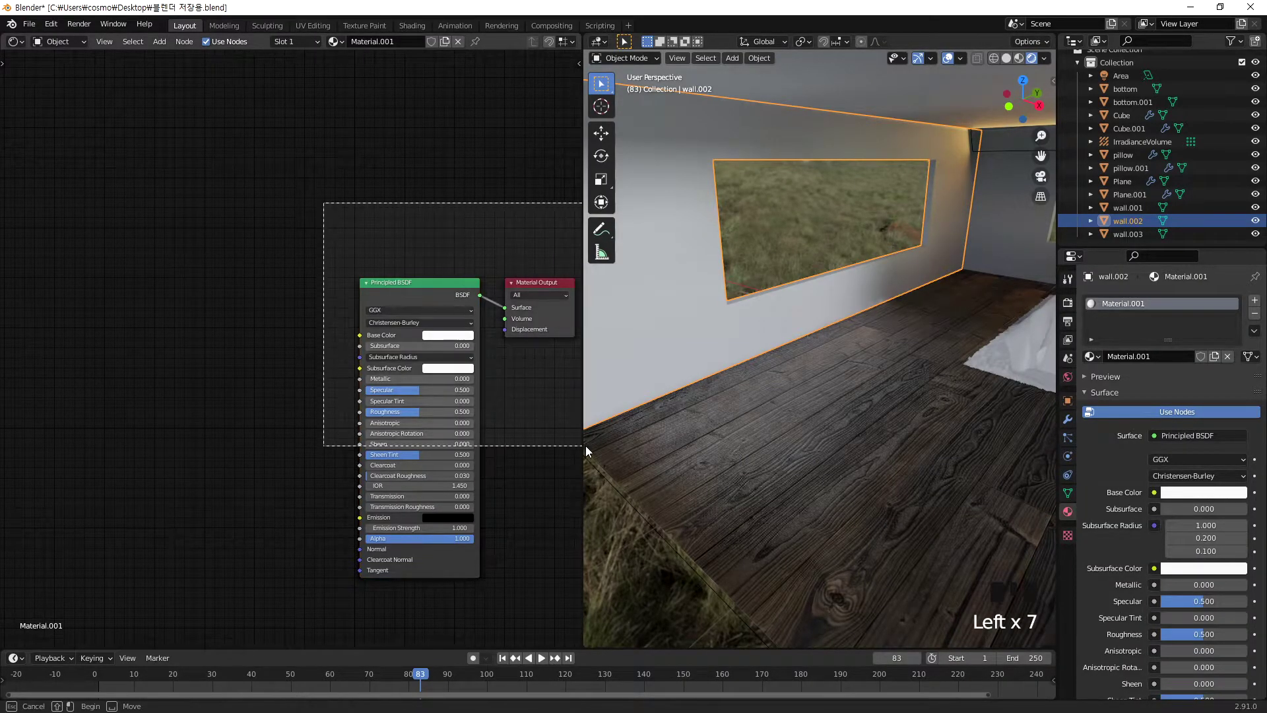
drag(247, 145, 587, 579)
key(Delete)
key(ctrl+z)
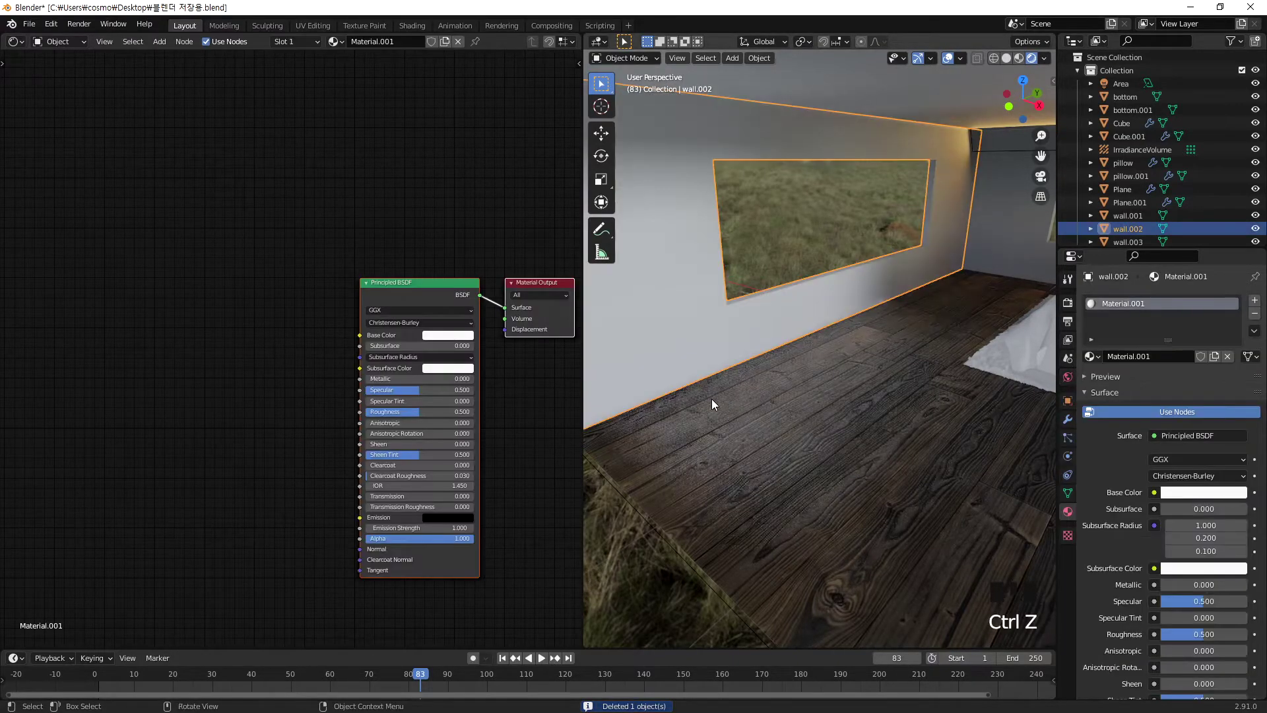
- Delete the default Principled BSDF and Material Output nodes from wall.002's new material
click(447, 256)
click(441, 284)
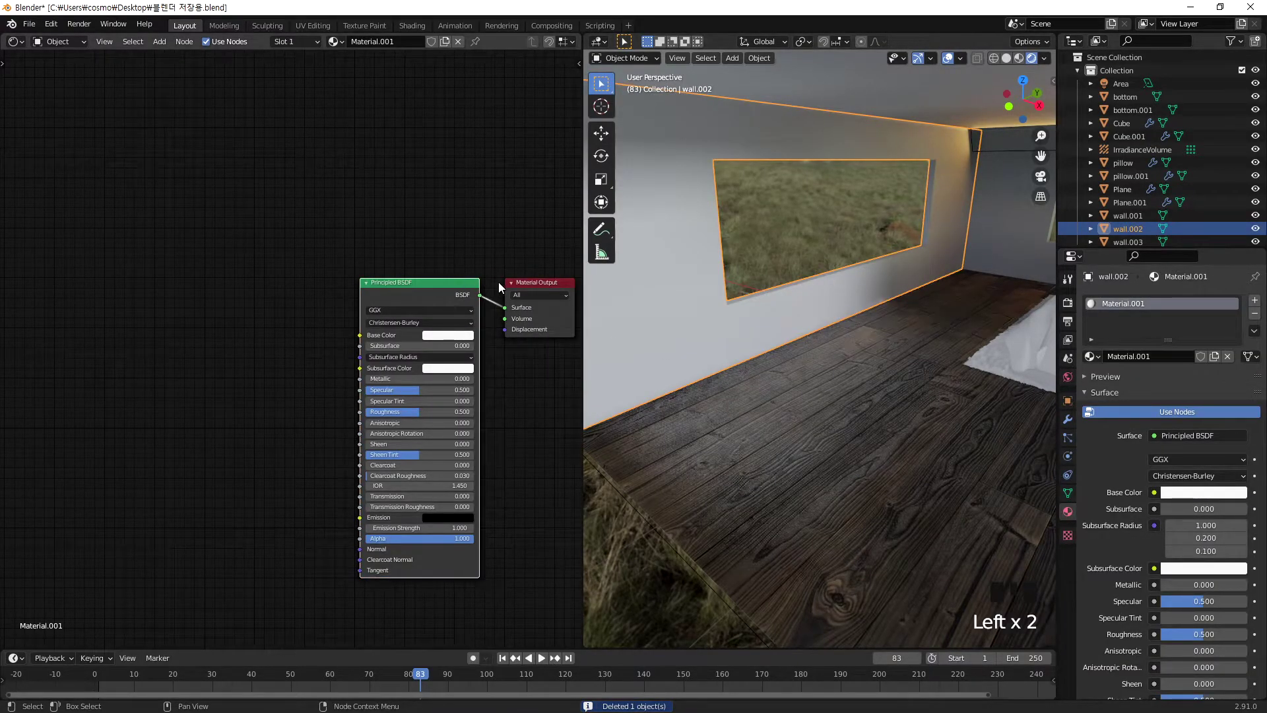
key(Delete)
click(528, 281)
key(Delete)
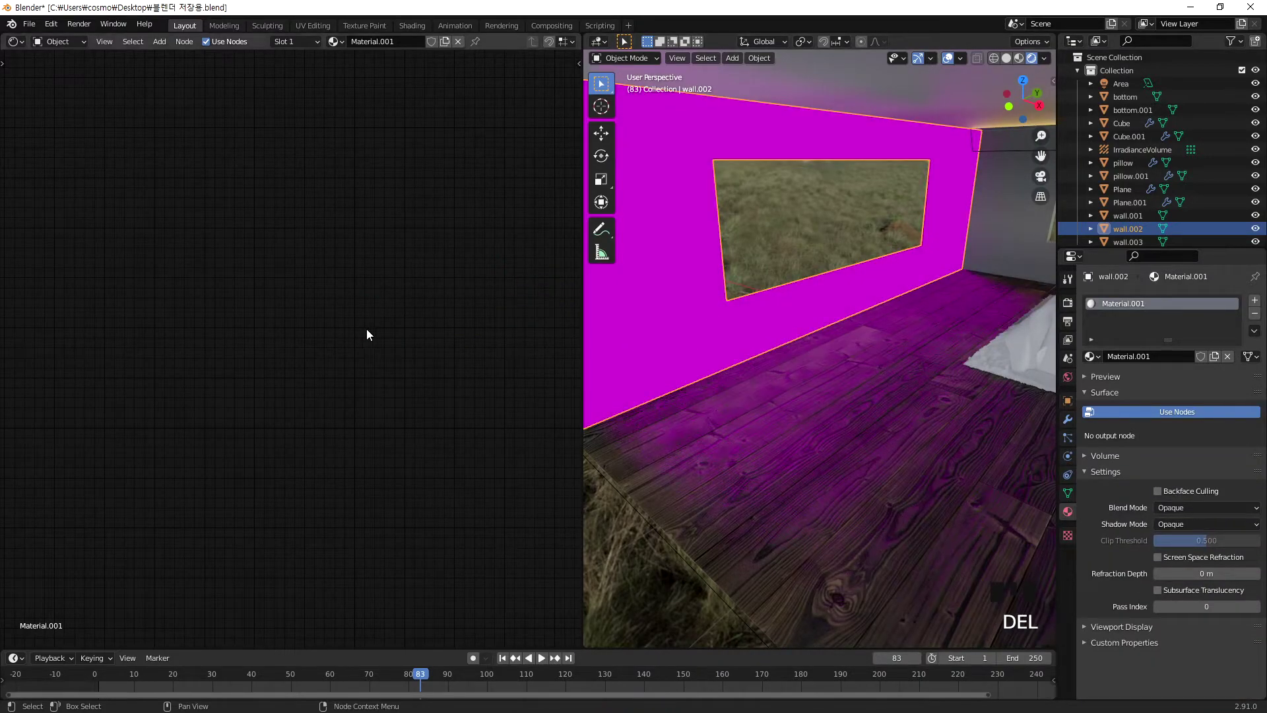
scroll(394, 330, down, 2)
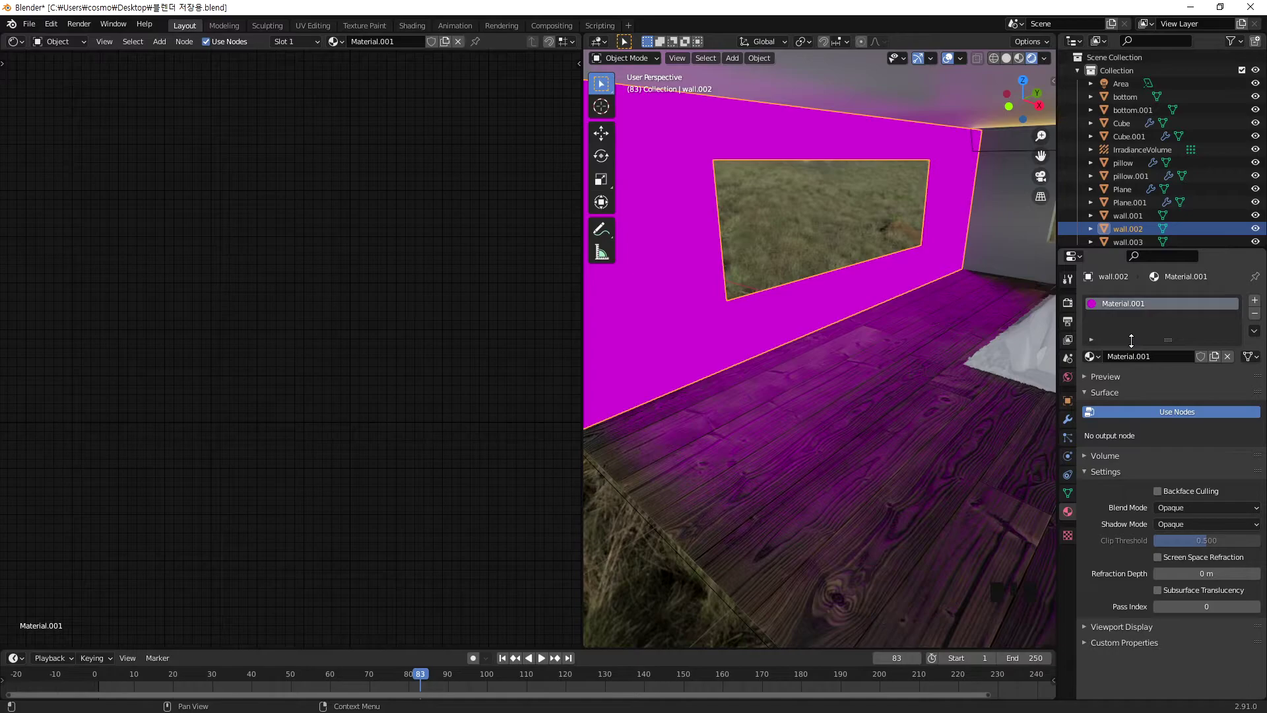
- Select the floor object and copy all the nodes of its wood material
click(915, 406)
scroll(355, 287, down, 3)
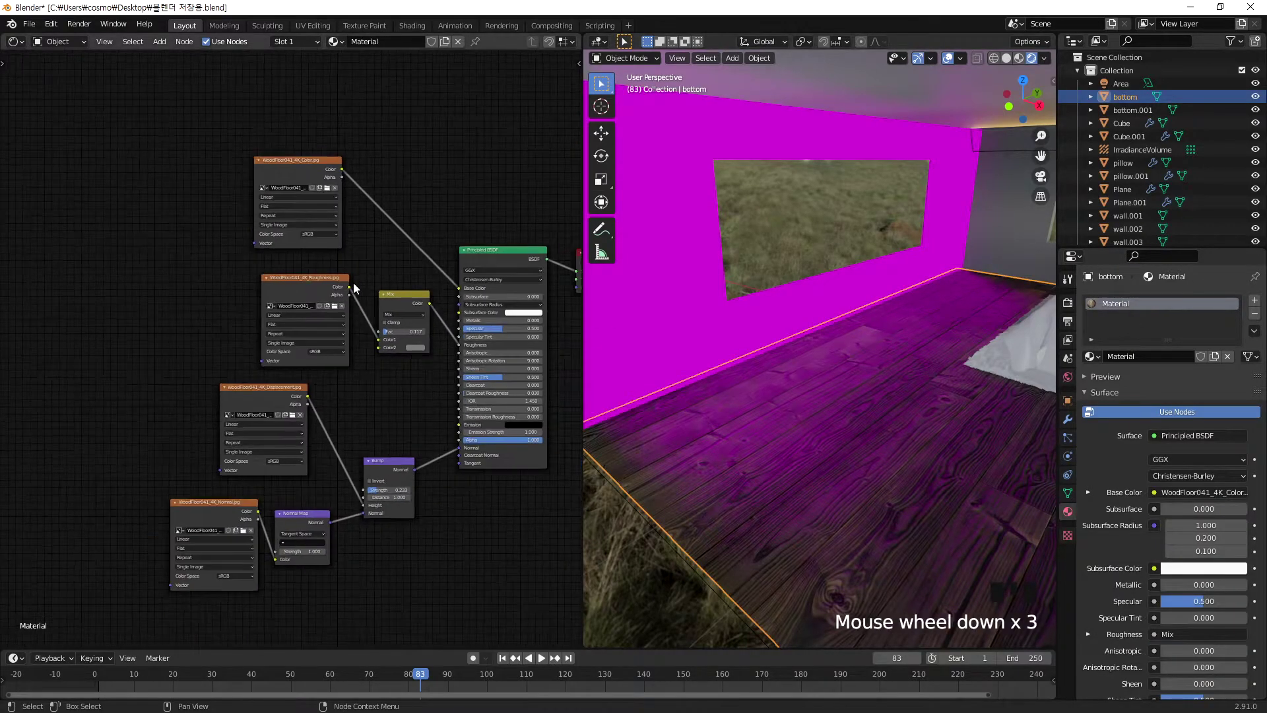
middle_drag(368, 253, 249, 220)
drag(25, 93, 498, 619)
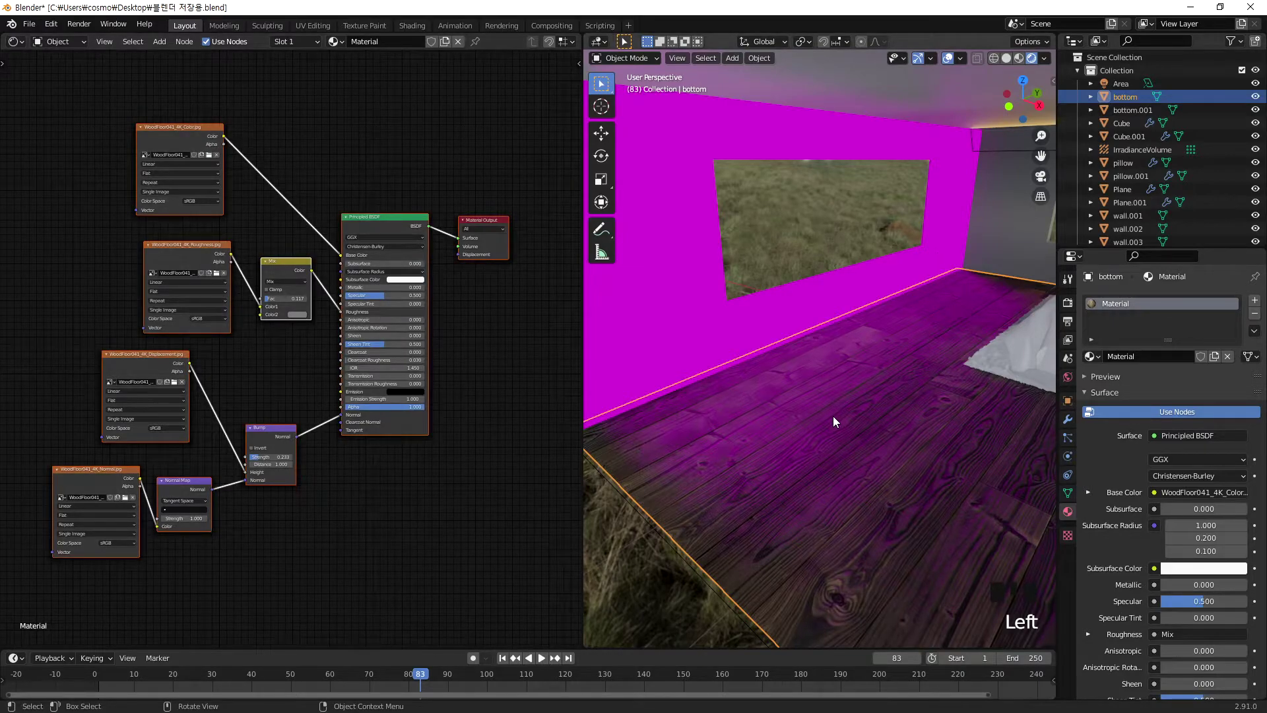
click(831, 423)
drag(18, 77, 573, 648)
key(ctrl+c)
key(ctrl+c)
key(ctrl+c)
key(ctrl+c)
key(ctrl+c)
key(ctrl+c)
key(ctrl+c)
key(ctrl+c)
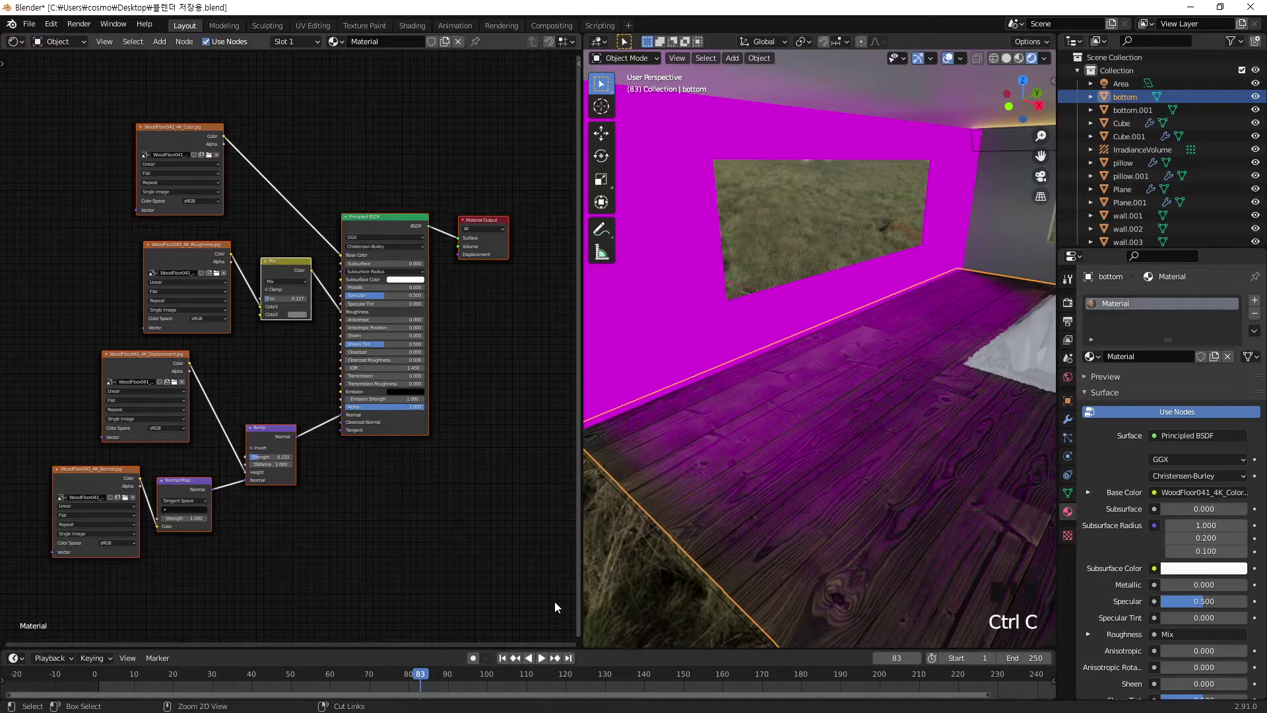
key(ctrl+c)
key(ctrl+c)
key(ctrl+c)
key(ctrl+c)
key(ctrl+c)
key(ctrl+c)
key(ctrl+c)
key(ctrl+c)
key(ctrl+c)
key(ctrl+c)
key(ctrl+c)
key(ctrl+c)
key(ctrl+c)
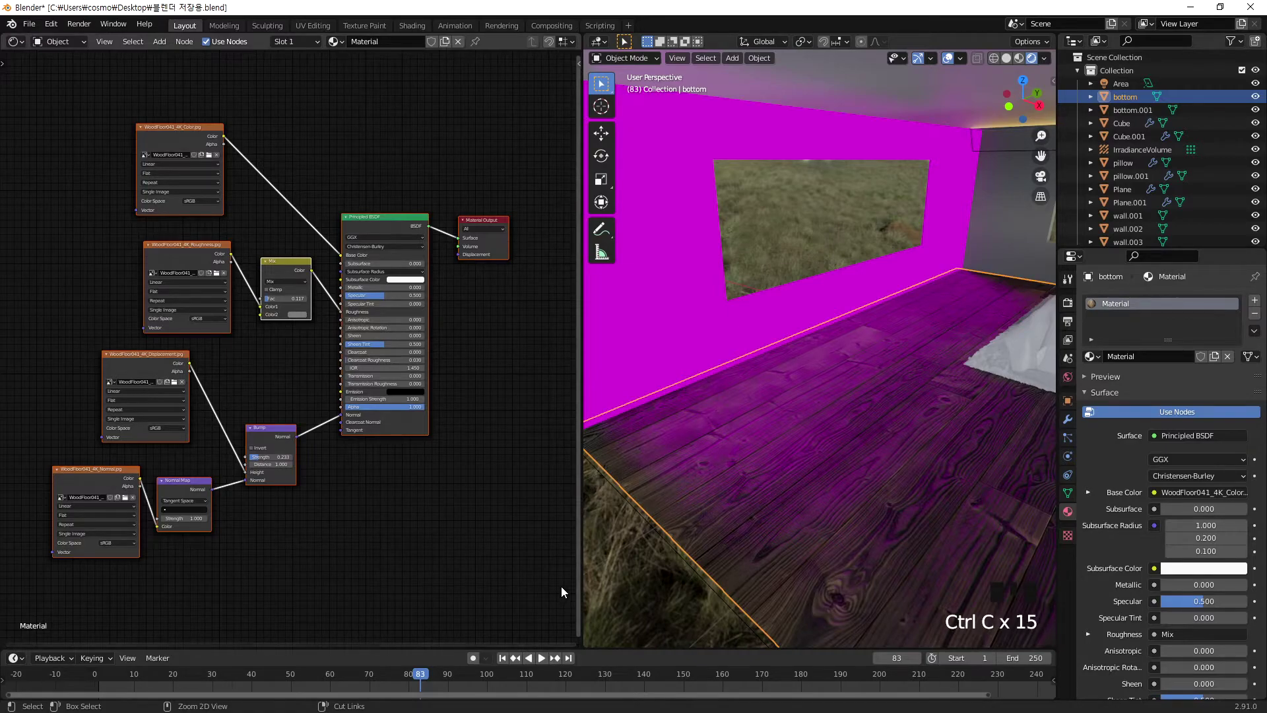
- Paste the copied wood floor nodes into Material.001 on the windowed wall wall.002
click(662, 317)
key(ctrl+v)
middle_drag(736, 331, 865, 338)
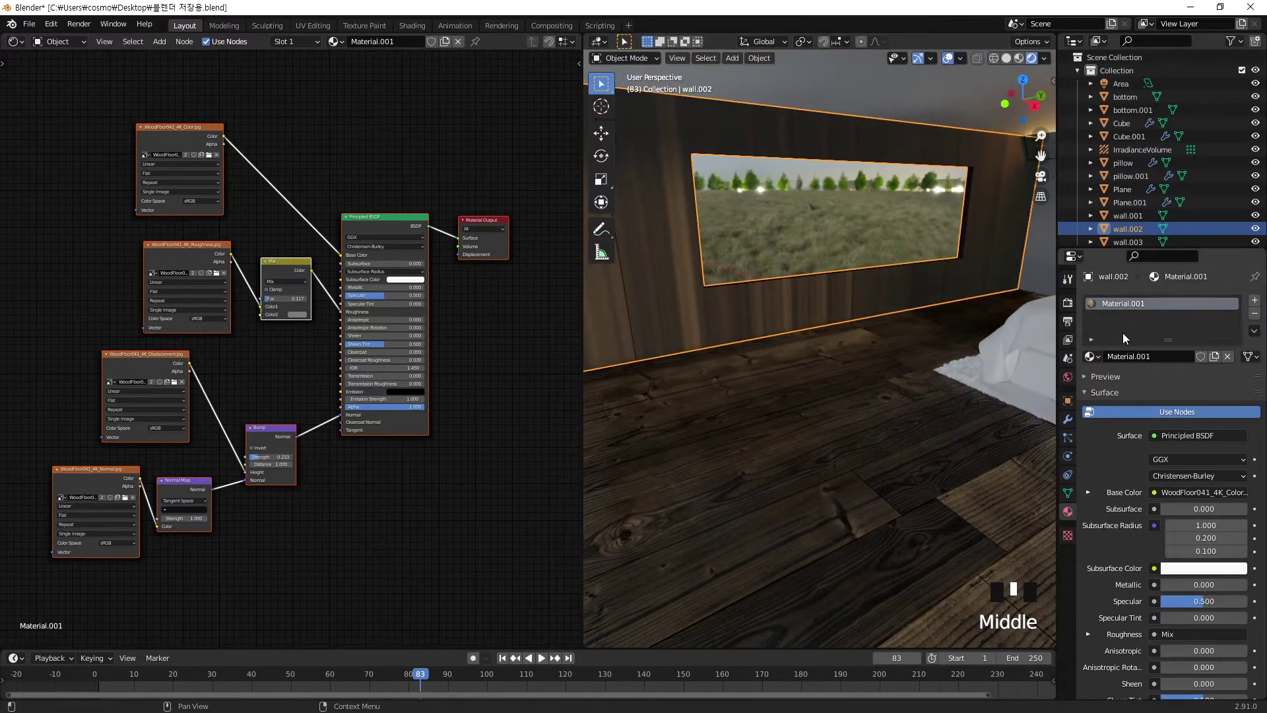
- Compare the materials of the floor and wall.002 by selecting each object in turn
click(1098, 357)
click(801, 459)
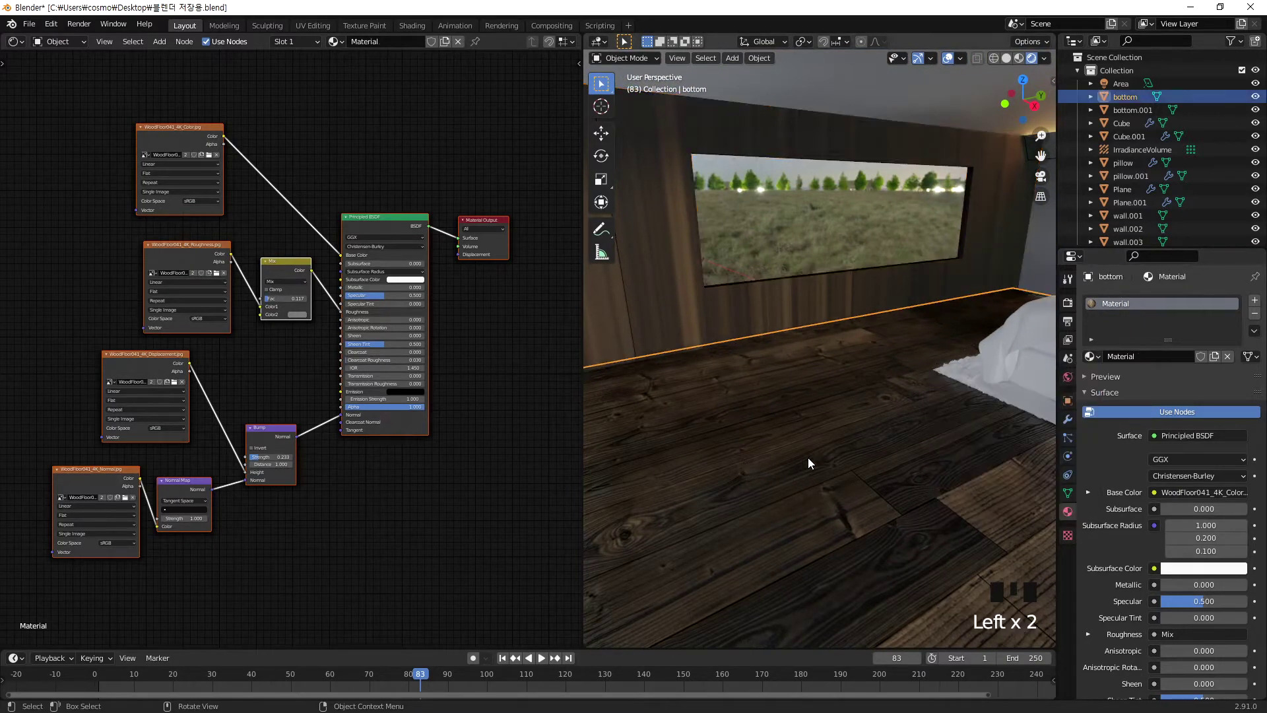
click(664, 315)
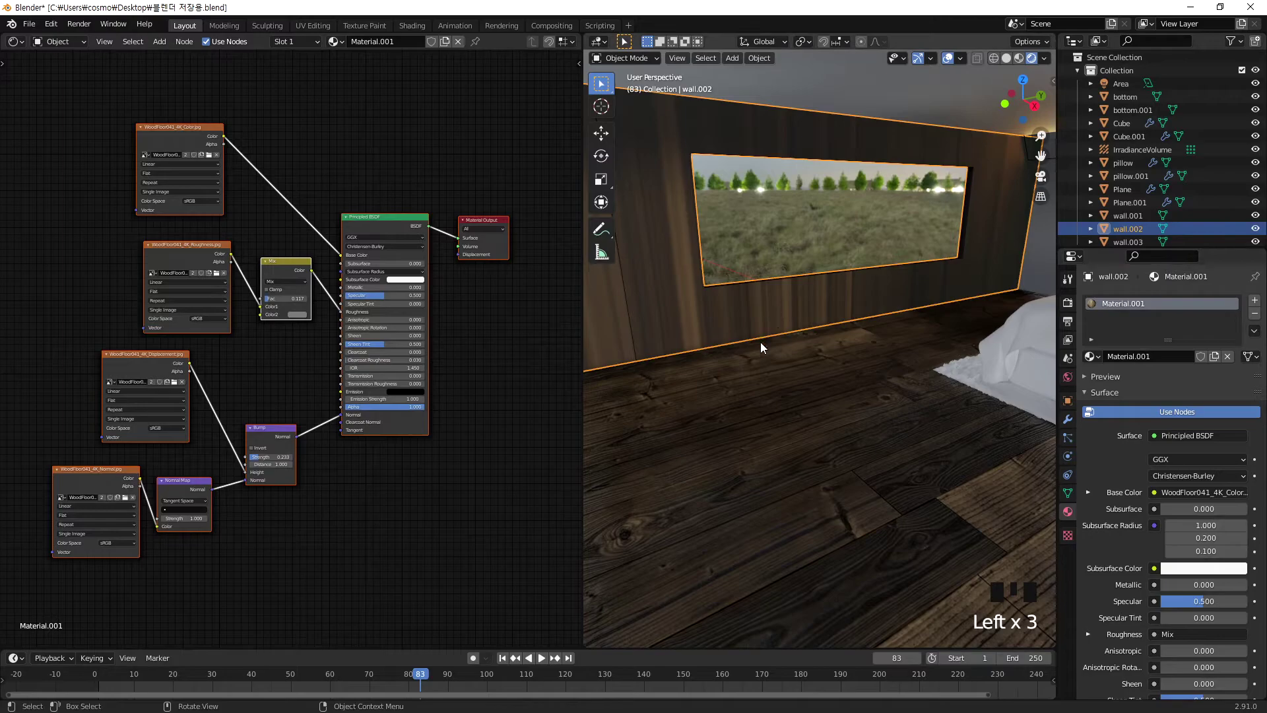
shift+middle_drag(600, 493, 723, 434)
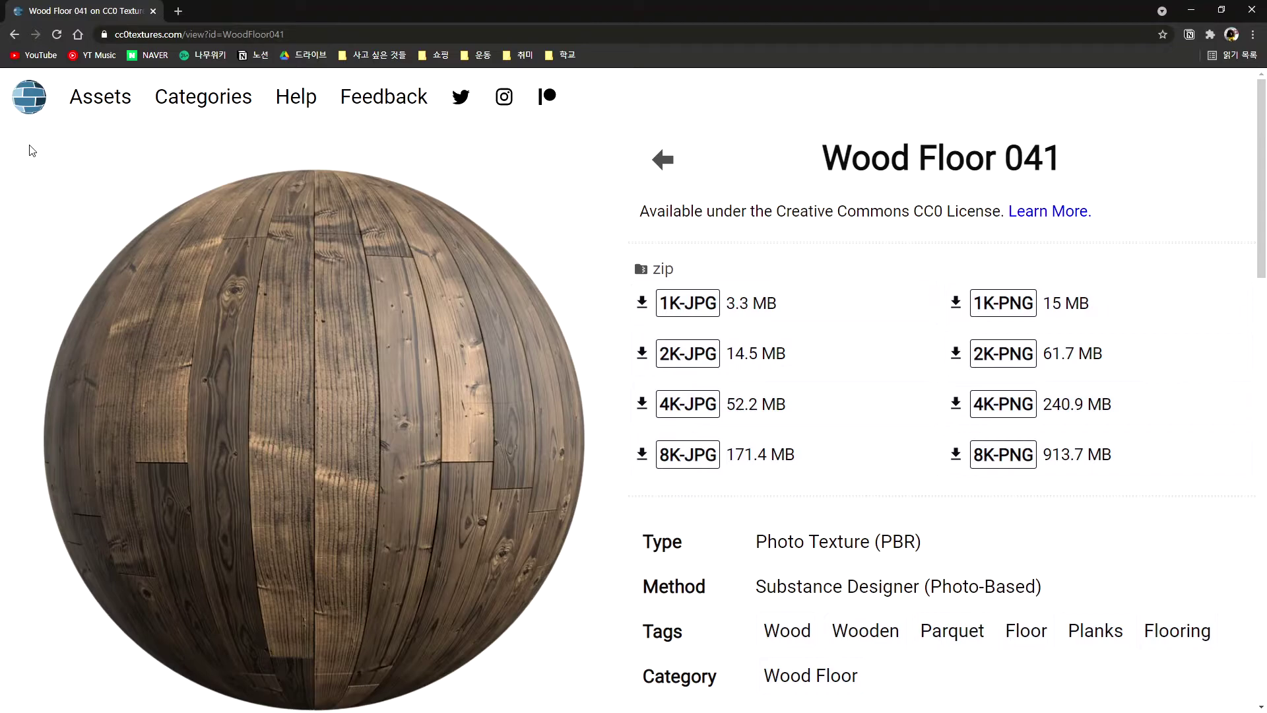
- Switch to the CC0 Textures site in the browser, find Marble 006 among the popular assets, and download its 4K-JPG package
click(662, 159)
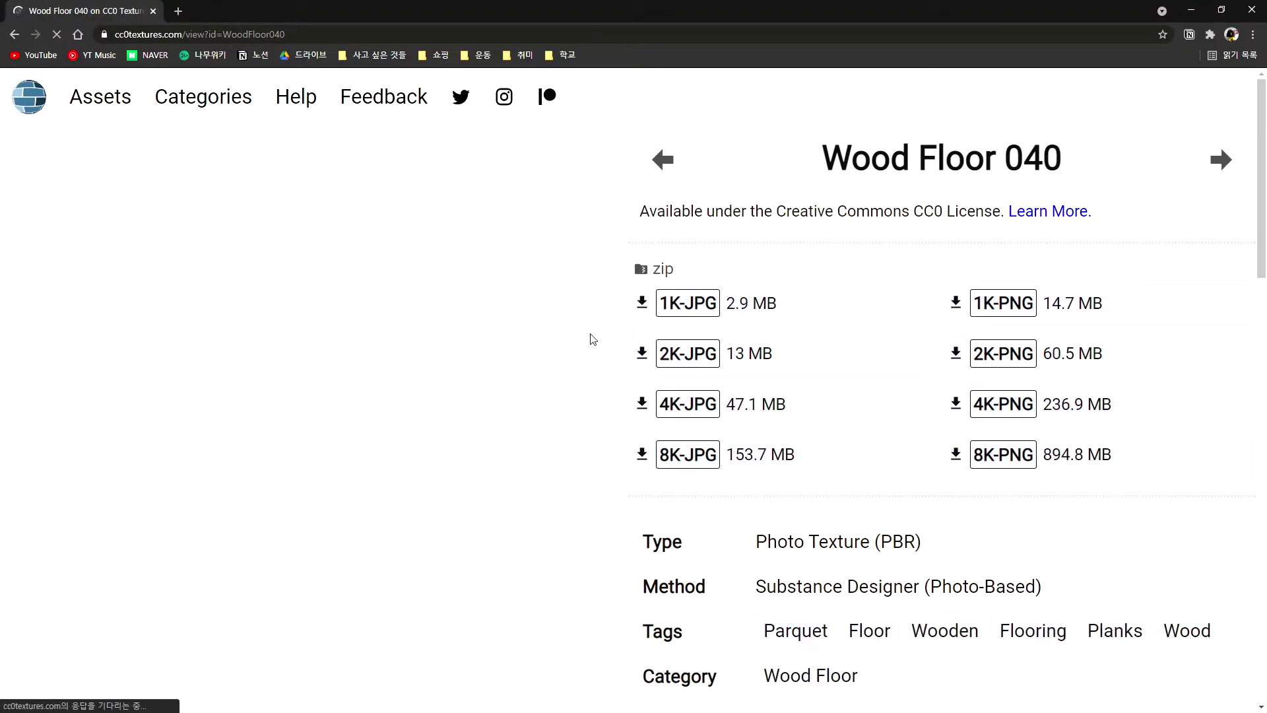
click(14, 34)
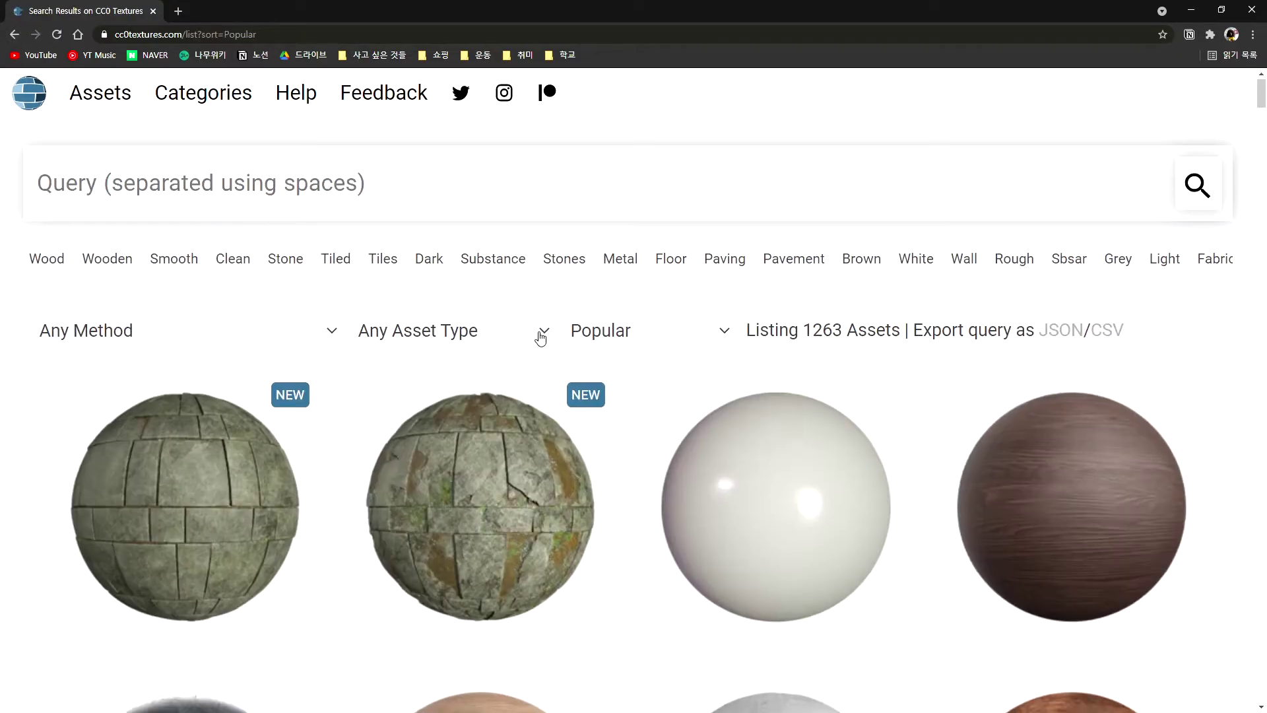
scroll(662, 334, down, 10)
scroll(625, 357, down, 13)
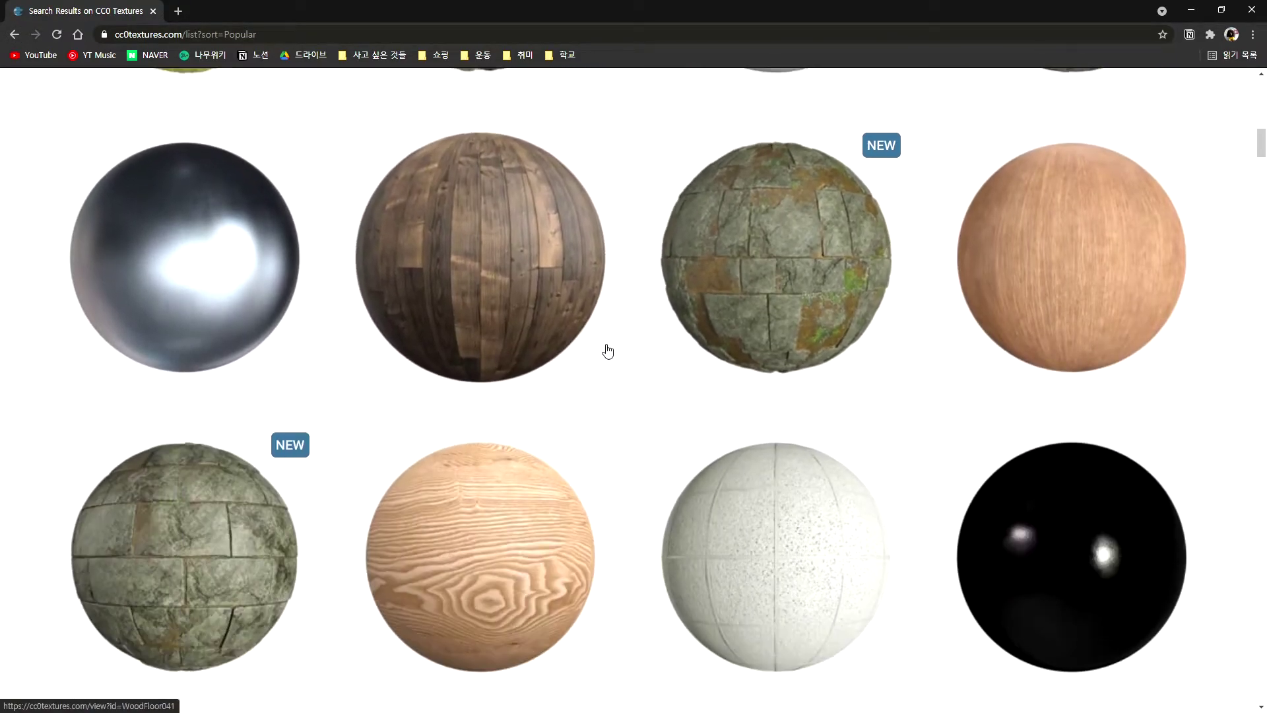
scroll(1103, 276, down, 2)
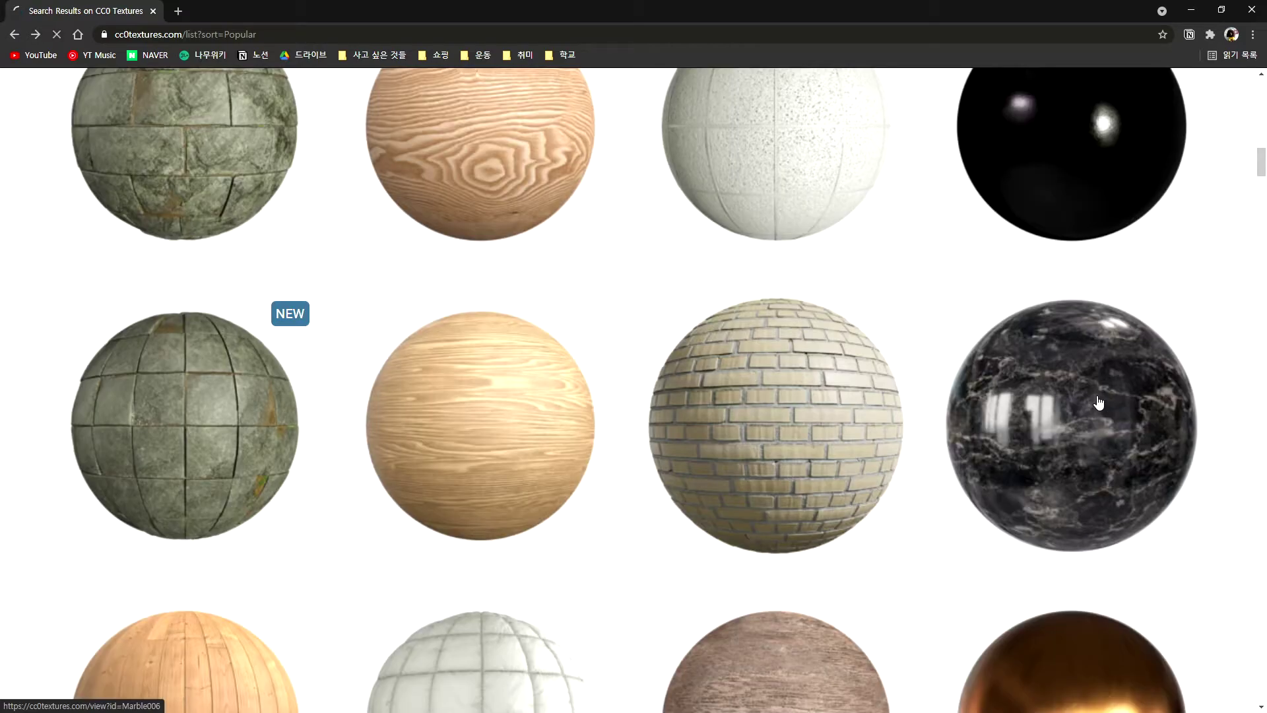
click(1104, 402)
click(663, 403)
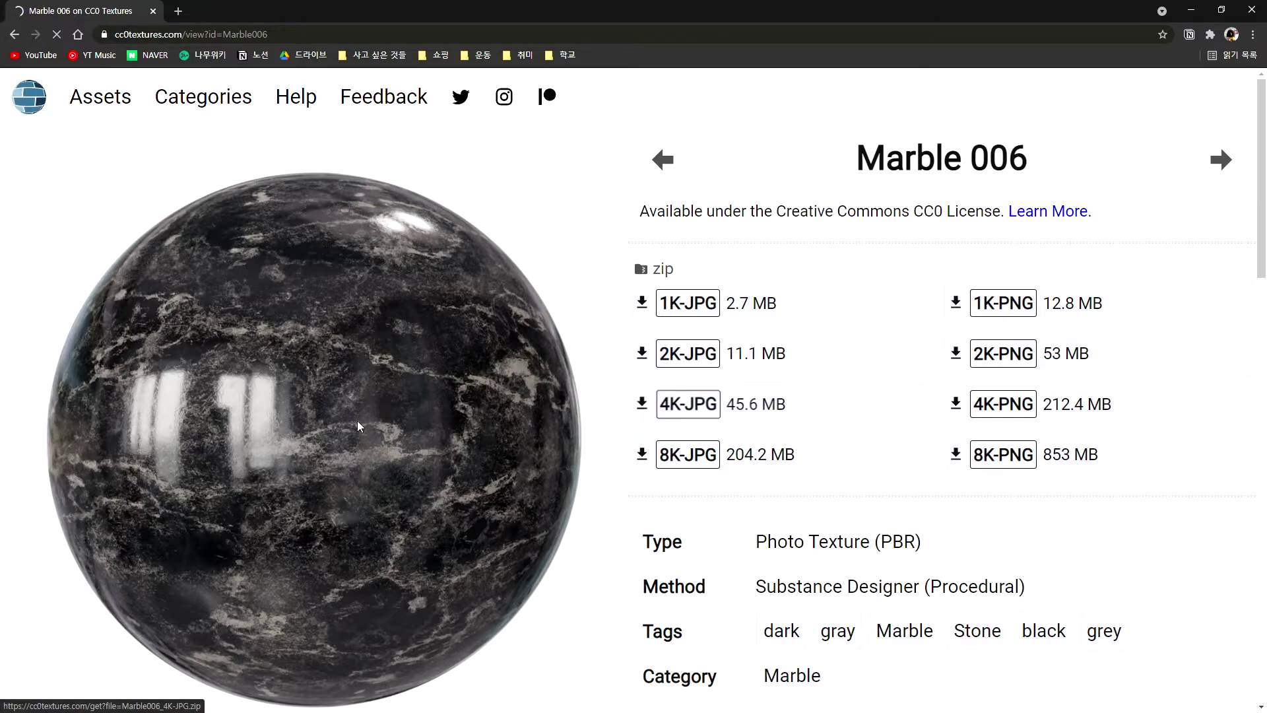
scroll(878, 170, down, 2)
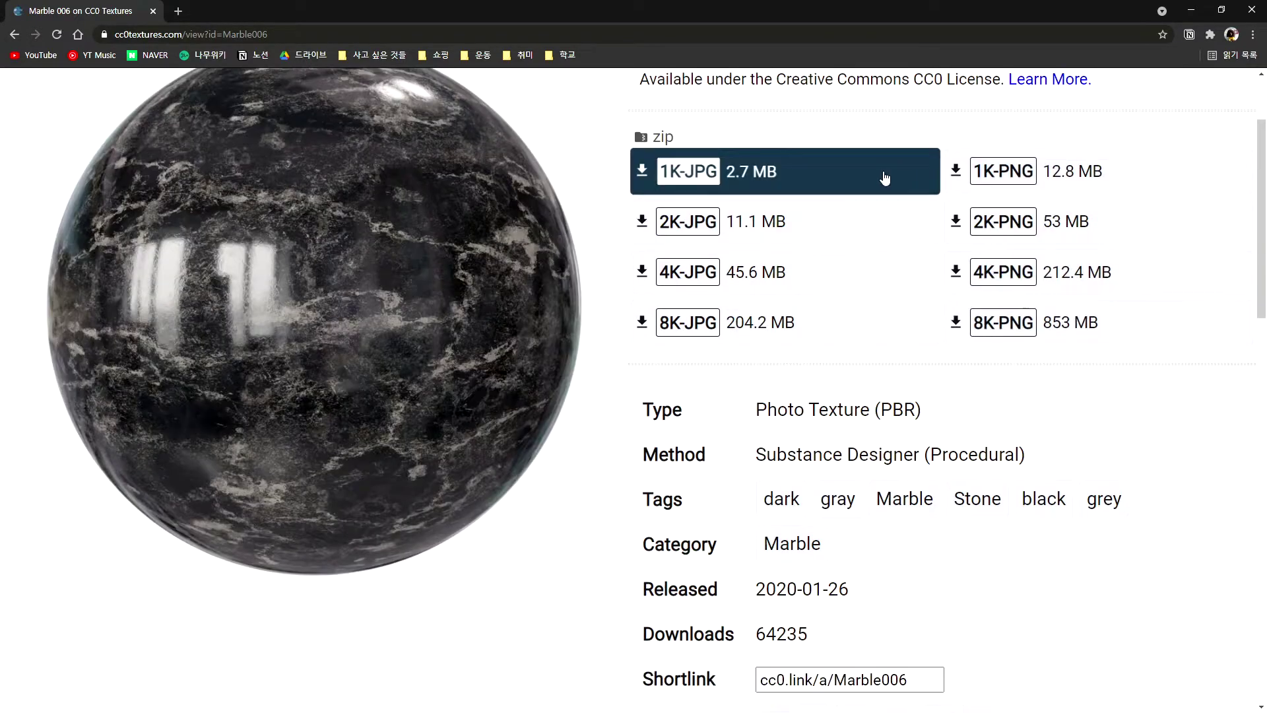
click(1191, 10)
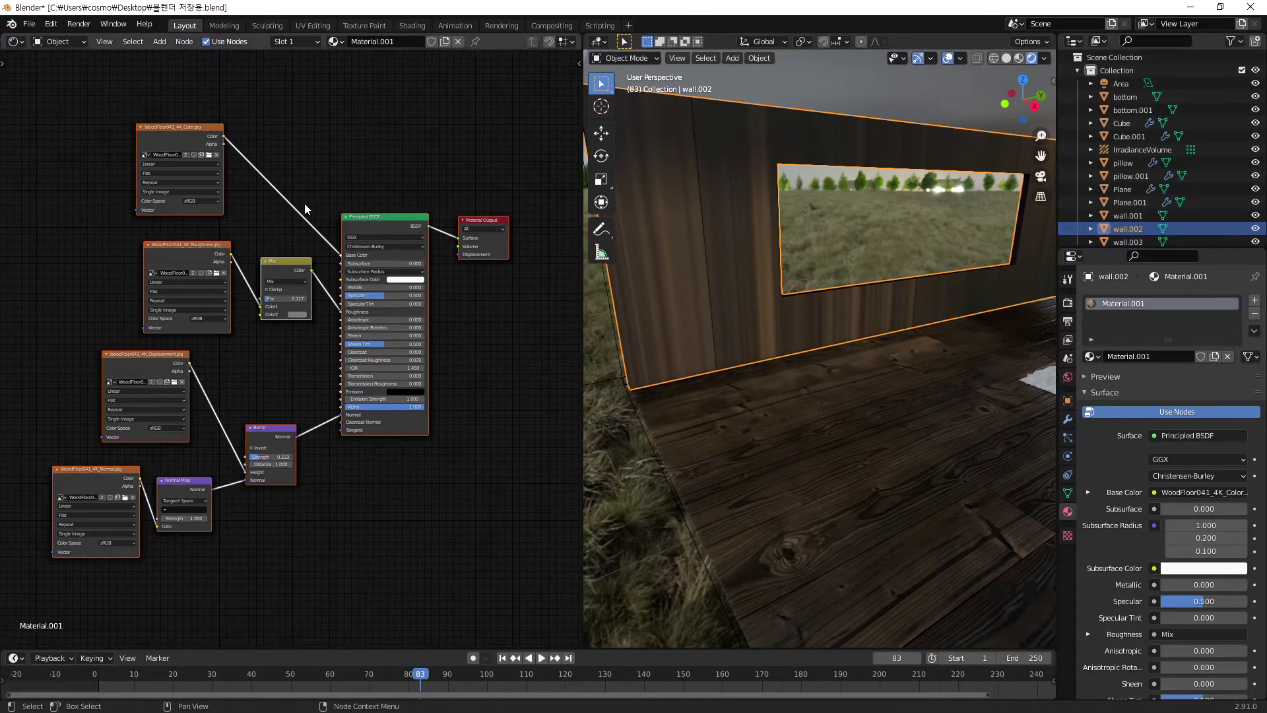
- Replace the color texture in wall.002's Material.001 with Marble006_4K_Color.jpg
scroll(280, 140, up, 2)
middle_drag(204, 169, 371, 212)
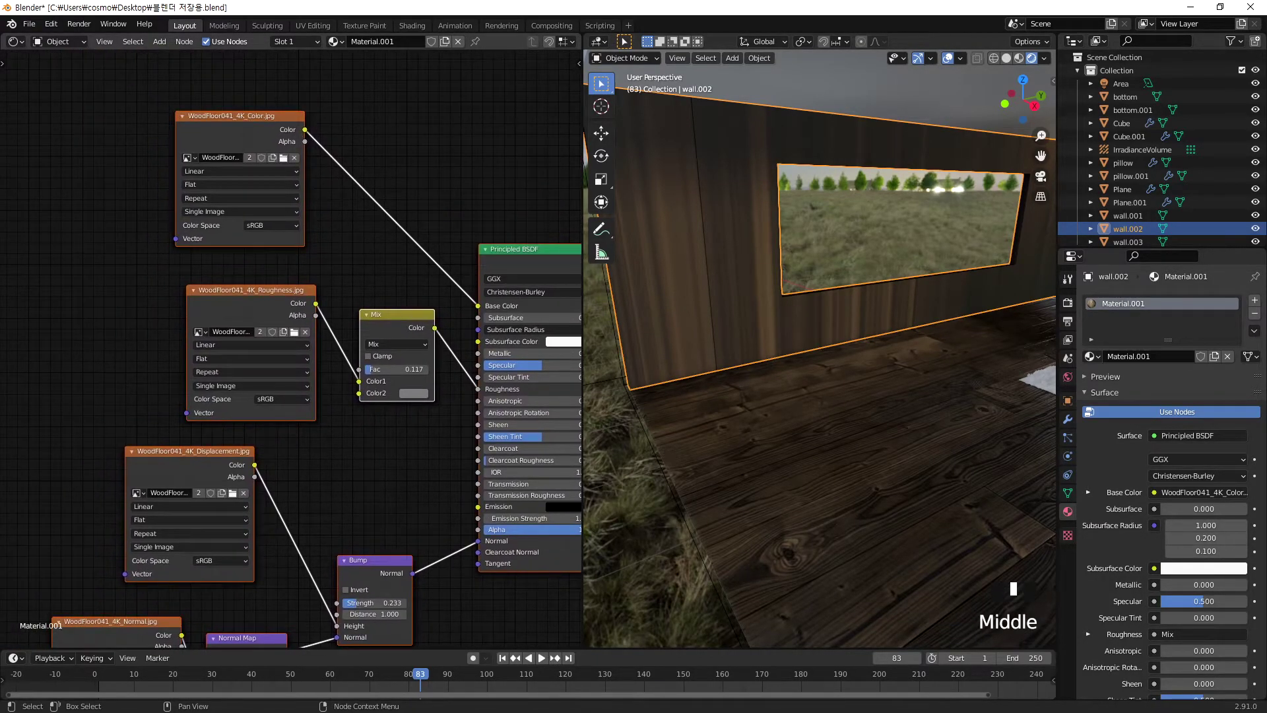
click(283, 157)
drag(605, 14, 623, 107)
double_click(585, 204)
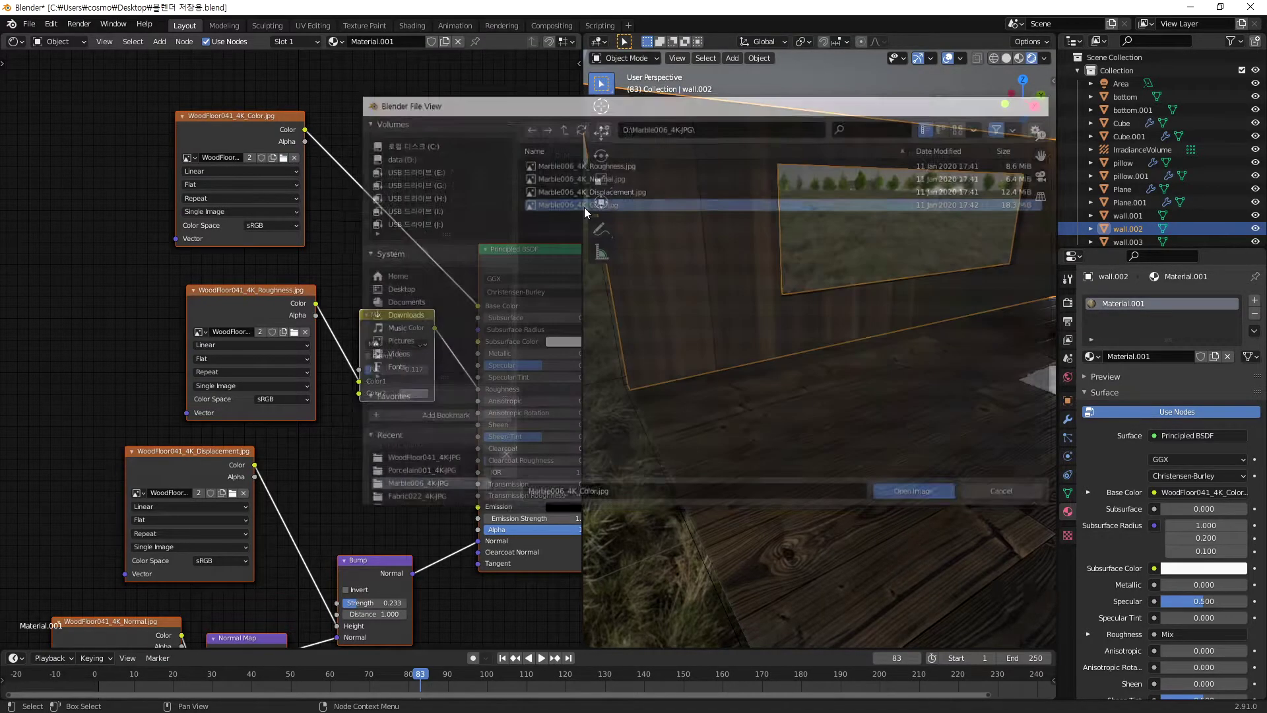
- Replace the roughness texture in the wall material with Marble006_4K_Roughness.jpg from the Marble006_4K-JPG folder
scroll(698, 231, up, 4)
middle_drag(698, 231, 778, 263)
scroll(769, 264, down, 1)
middle_drag(649, 275, 591, 277)
click(294, 332)
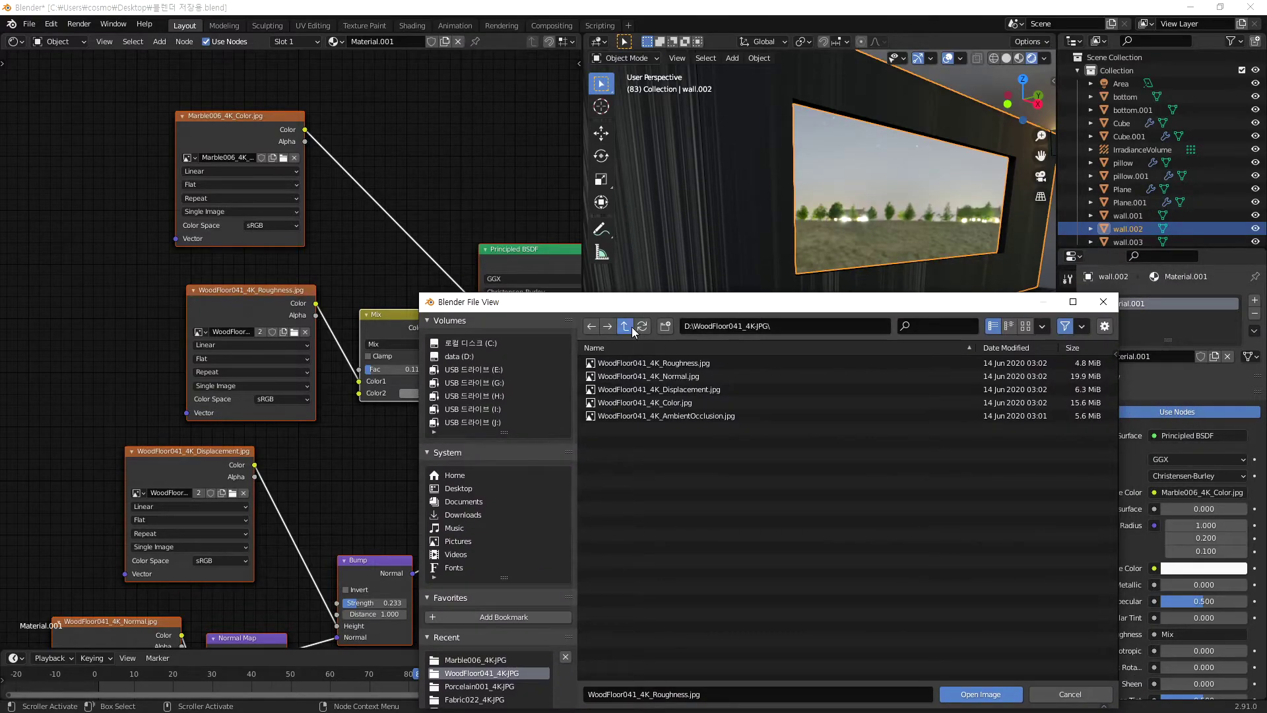
click(624, 326)
double_click(632, 388)
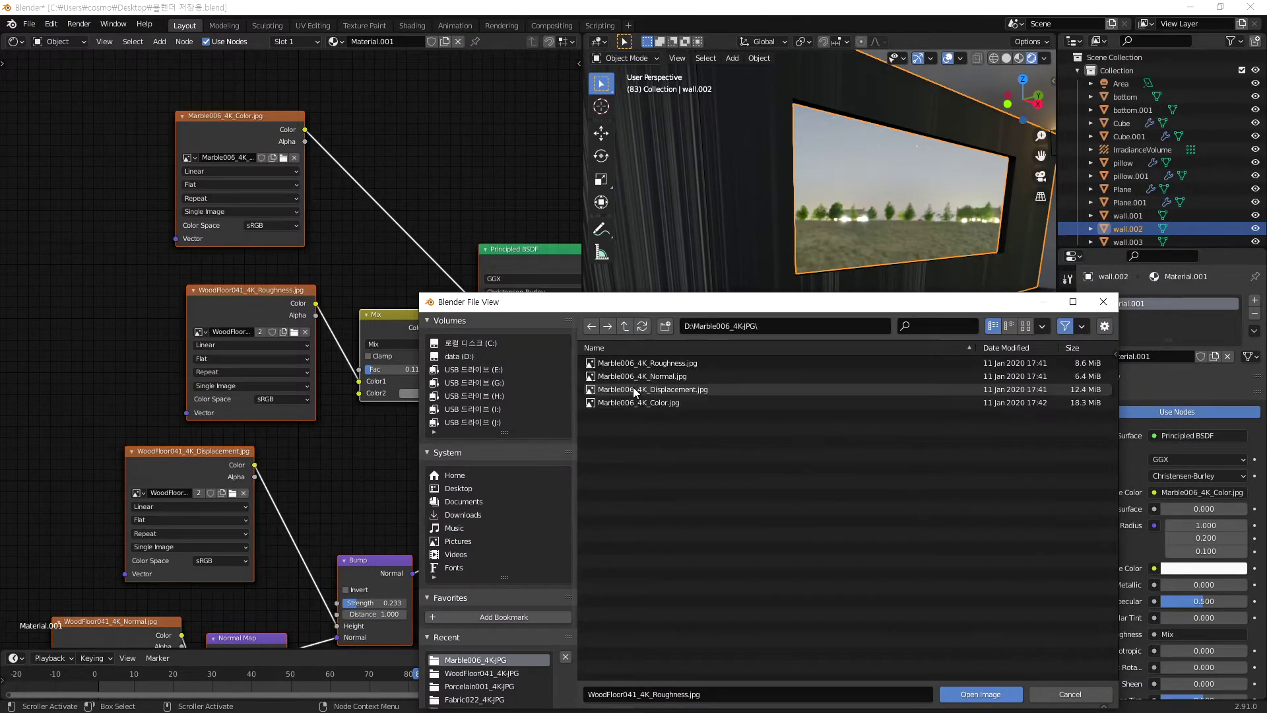
double_click(679, 365)
- Replace the displacement texture in the wall material with Marble006_4K_Displacement.jpg
middle_drag(374, 456, 365, 447)
middle_drag(667, 343, 820, 326)
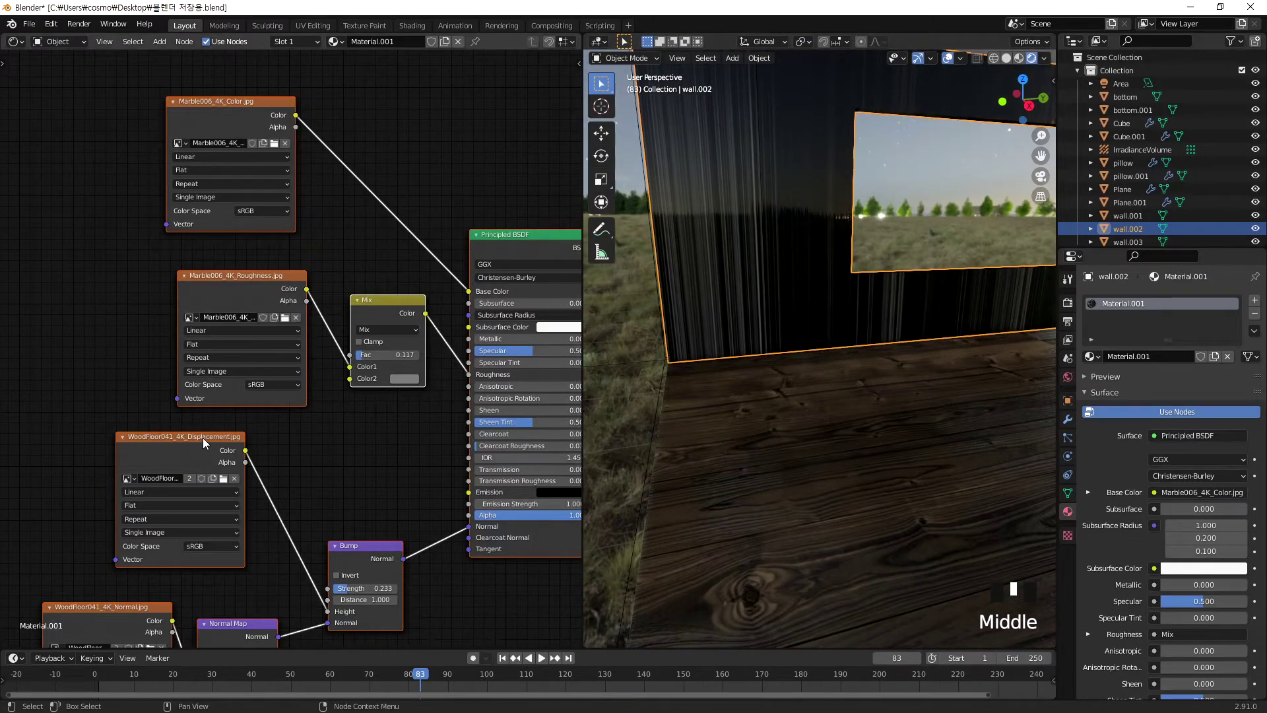
middle_drag(203, 438, 189, 430)
click(252, 472)
middle_drag(362, 439, 397, 409)
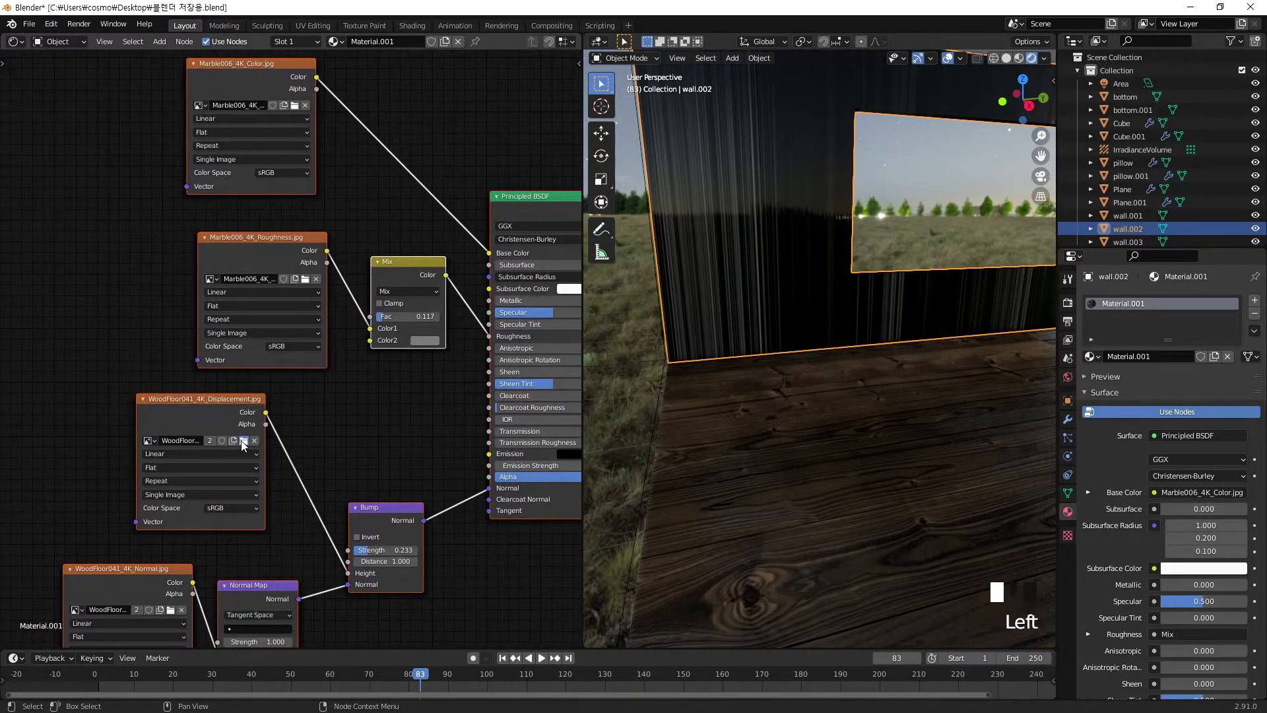
drag(790, 187, 718, 290)
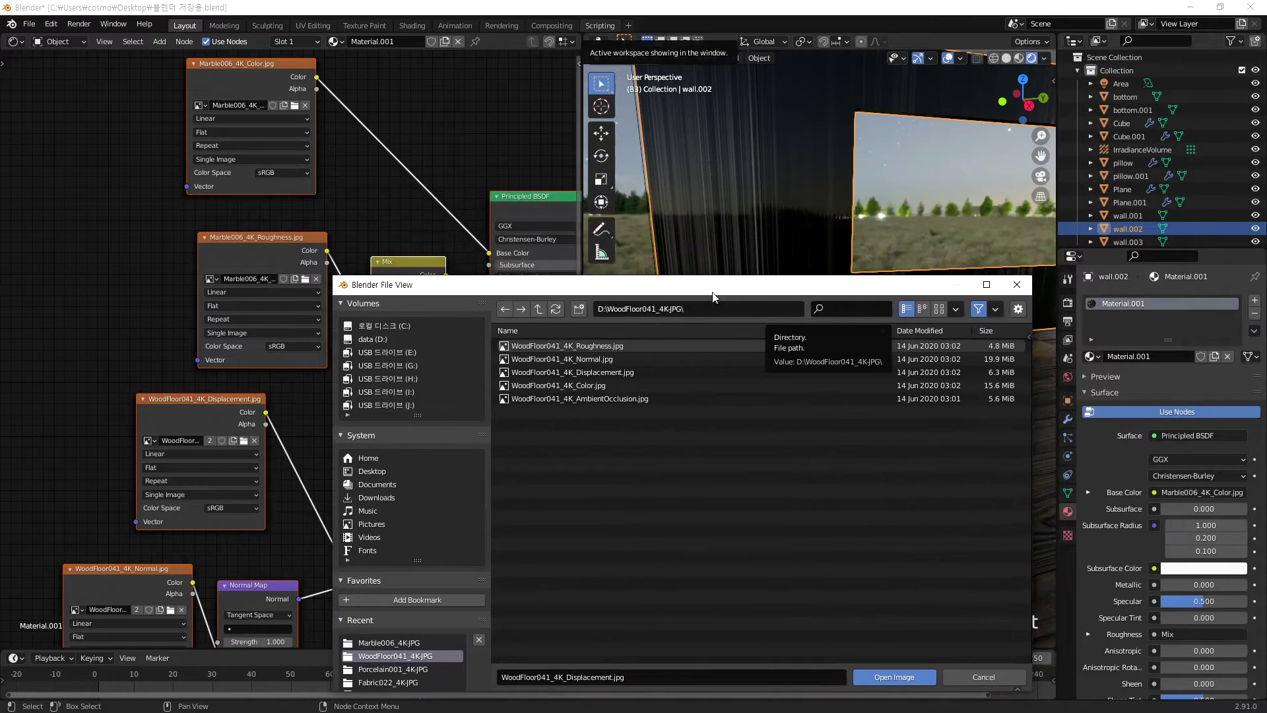
click(505, 309)
double_click(595, 372)
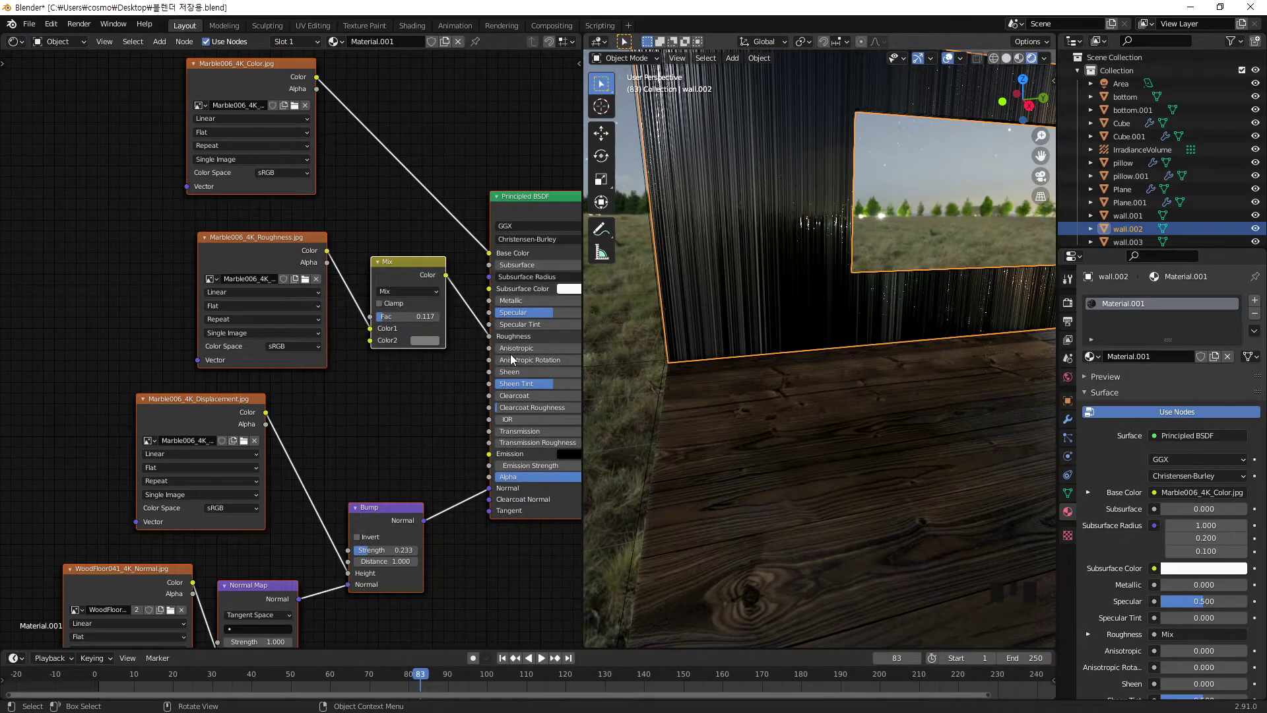
- Replace the normal texture in the wall material with Marble006_4K_Normal.jpg
middle_drag(350, 480, 394, 374)
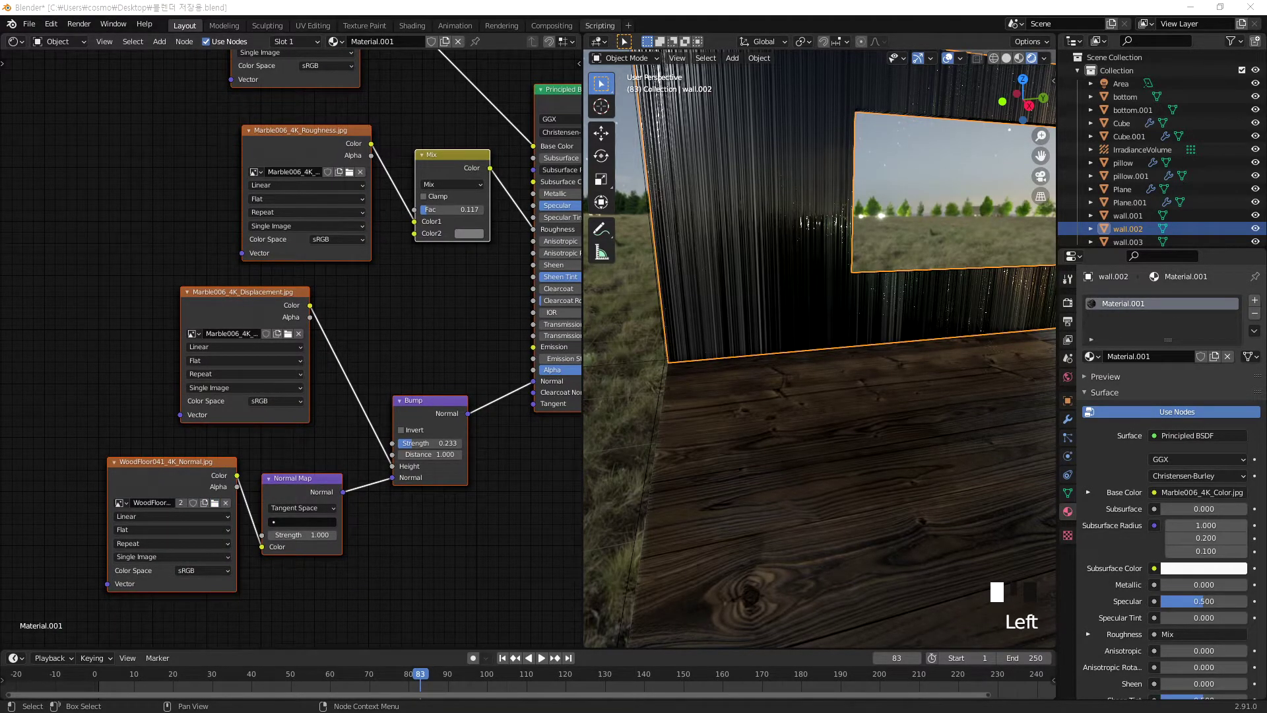
click(515, 34)
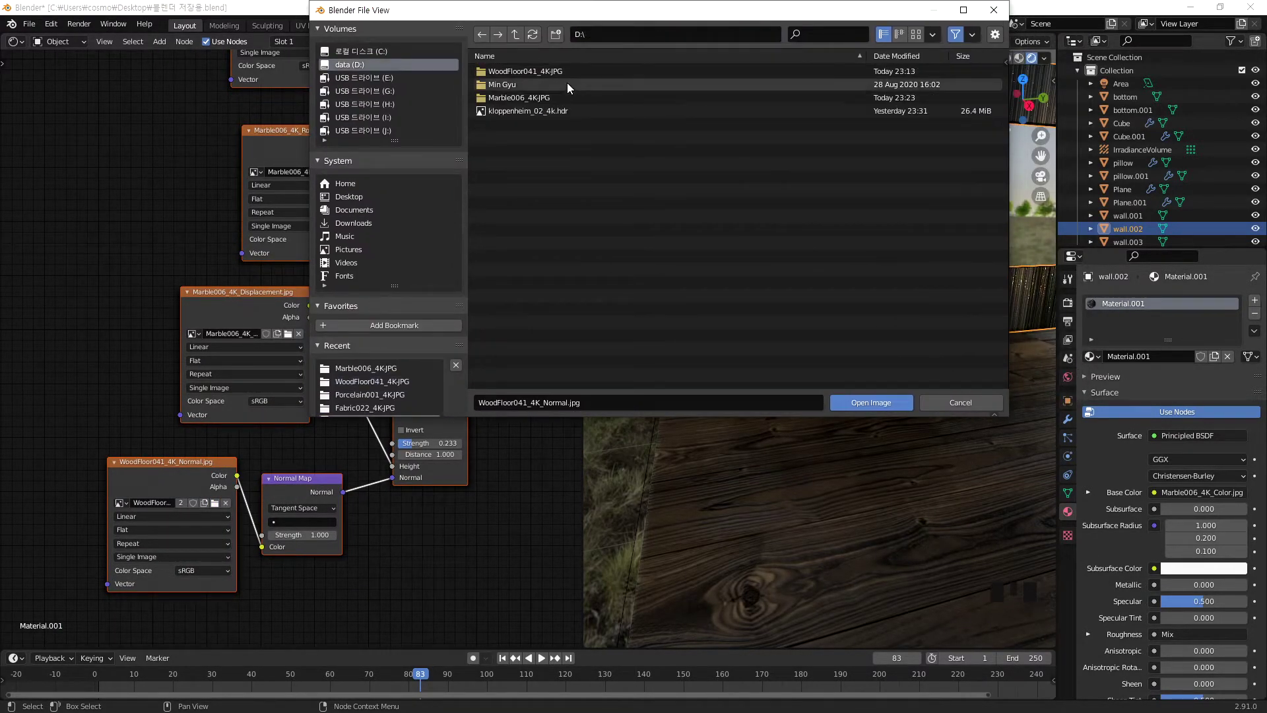
click(532, 93)
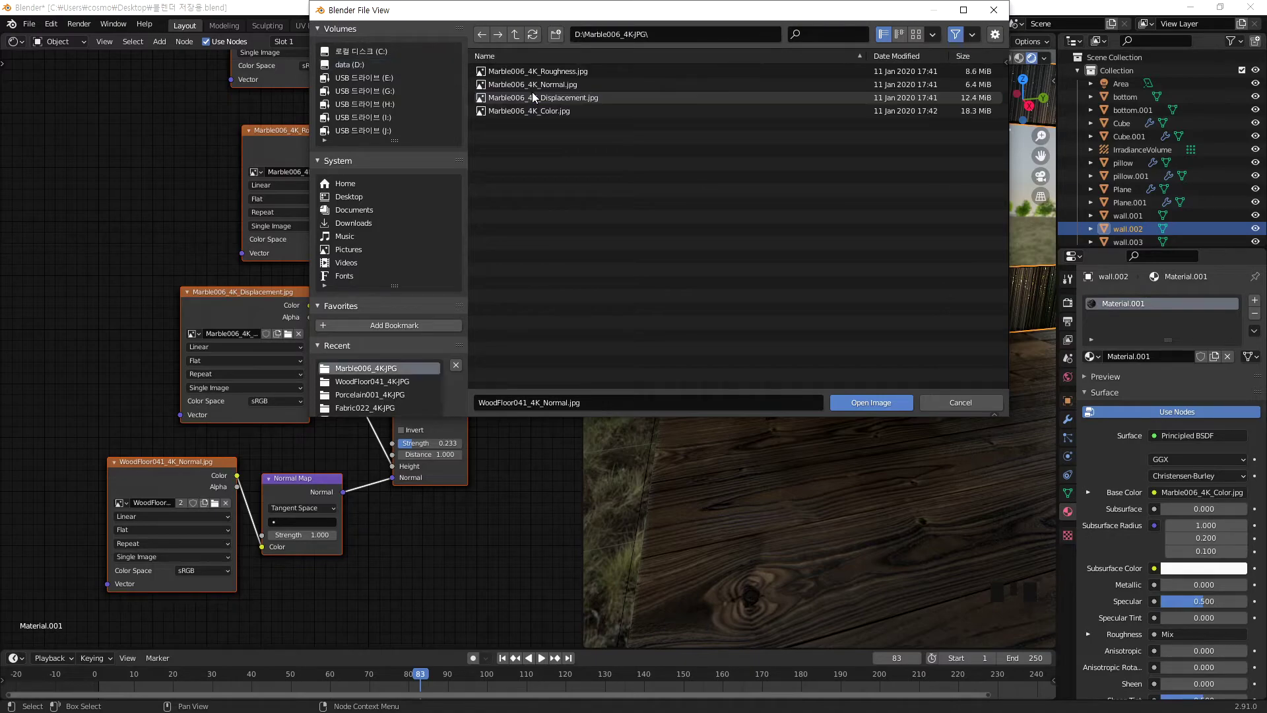
double_click(565, 86)
- Set the wall material's Bump strength and the roughness Mix node's Fac to 0.000
scroll(811, 155, up, 2)
middle_drag(853, 165, 827, 195)
scroll(861, 140, up, 2)
shift+middle_drag(861, 139, 838, 191)
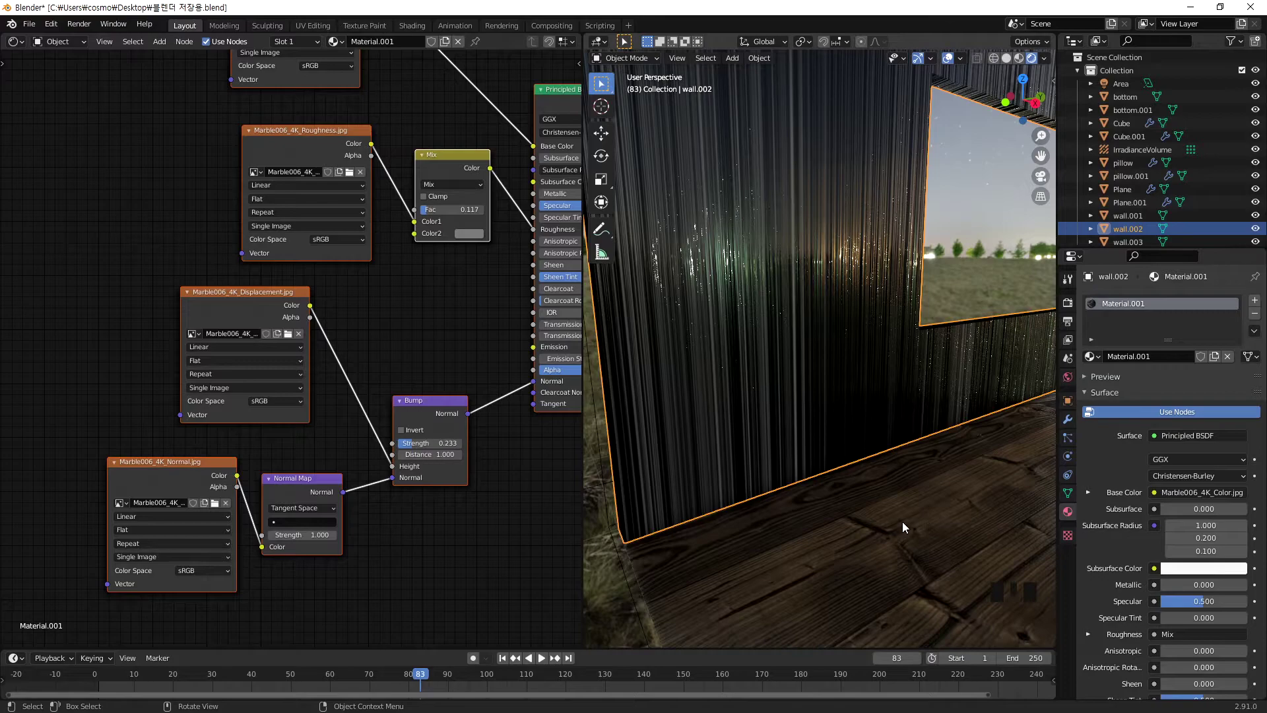
scroll(742, 262, up, 2)
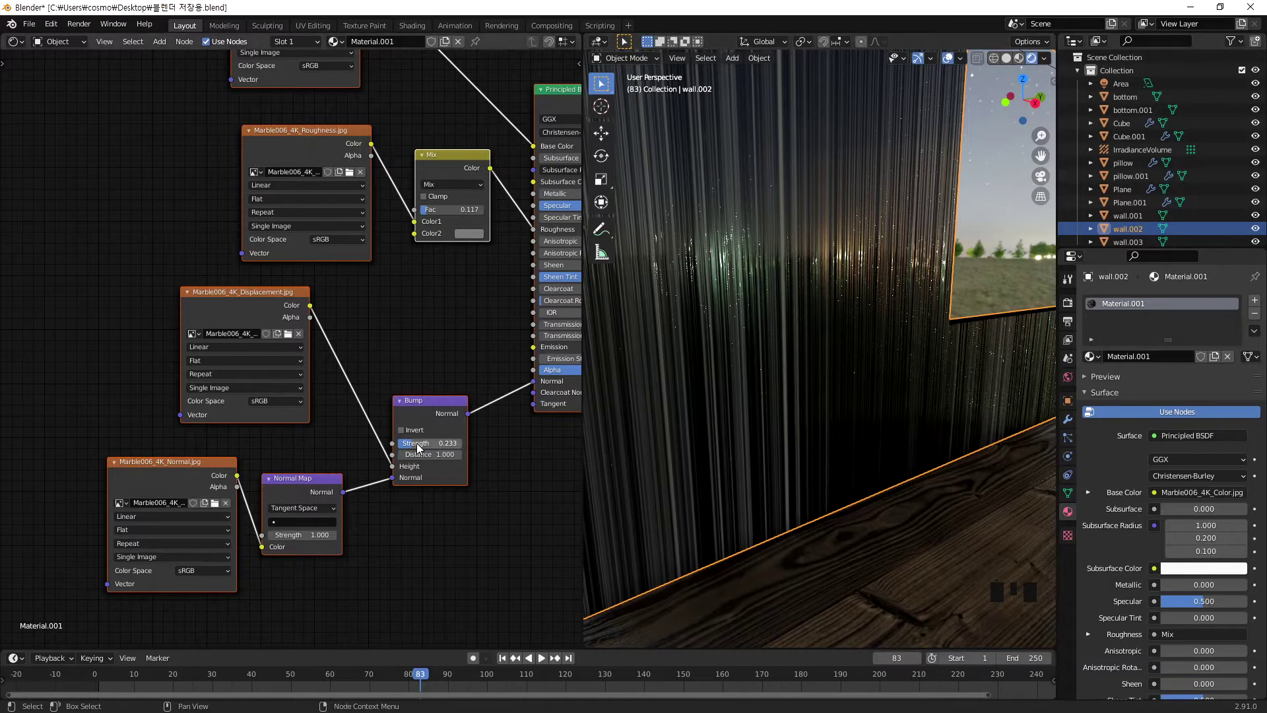
drag(411, 447, 370, 446)
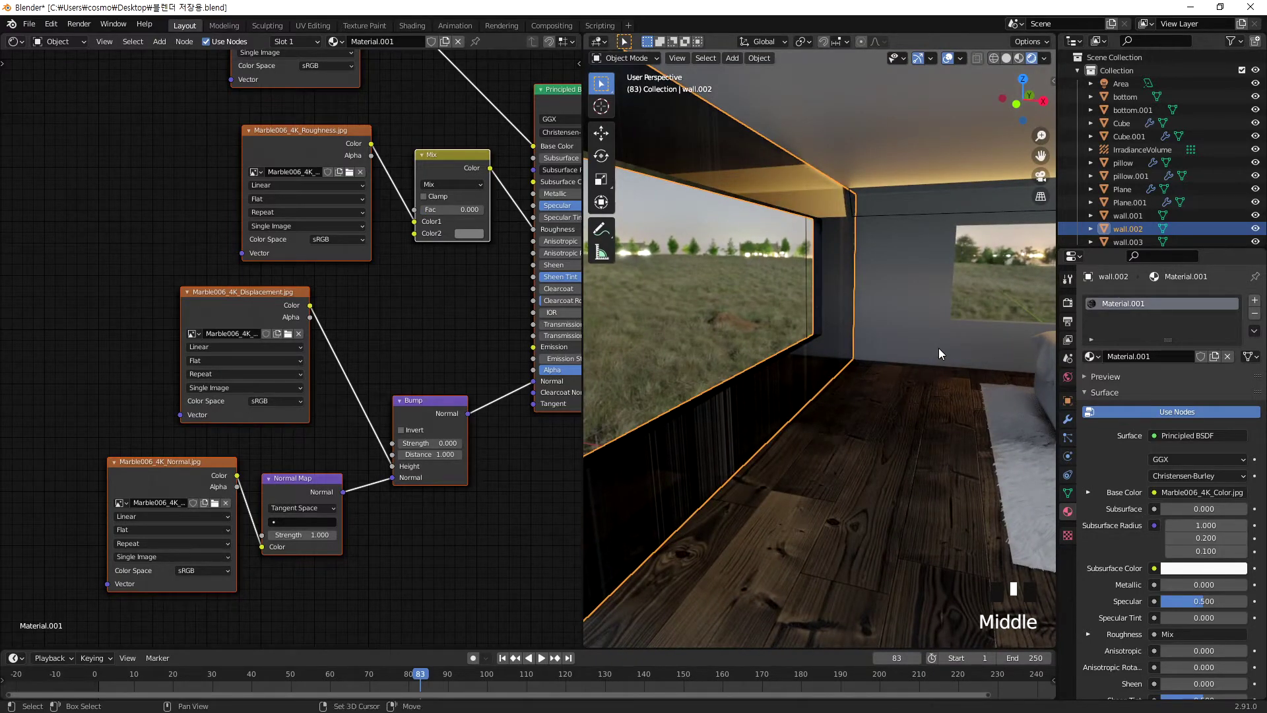
- Select the back wall wall.001 behind the bed and create a new material for it
shift+middle_drag(938, 347, 766, 320)
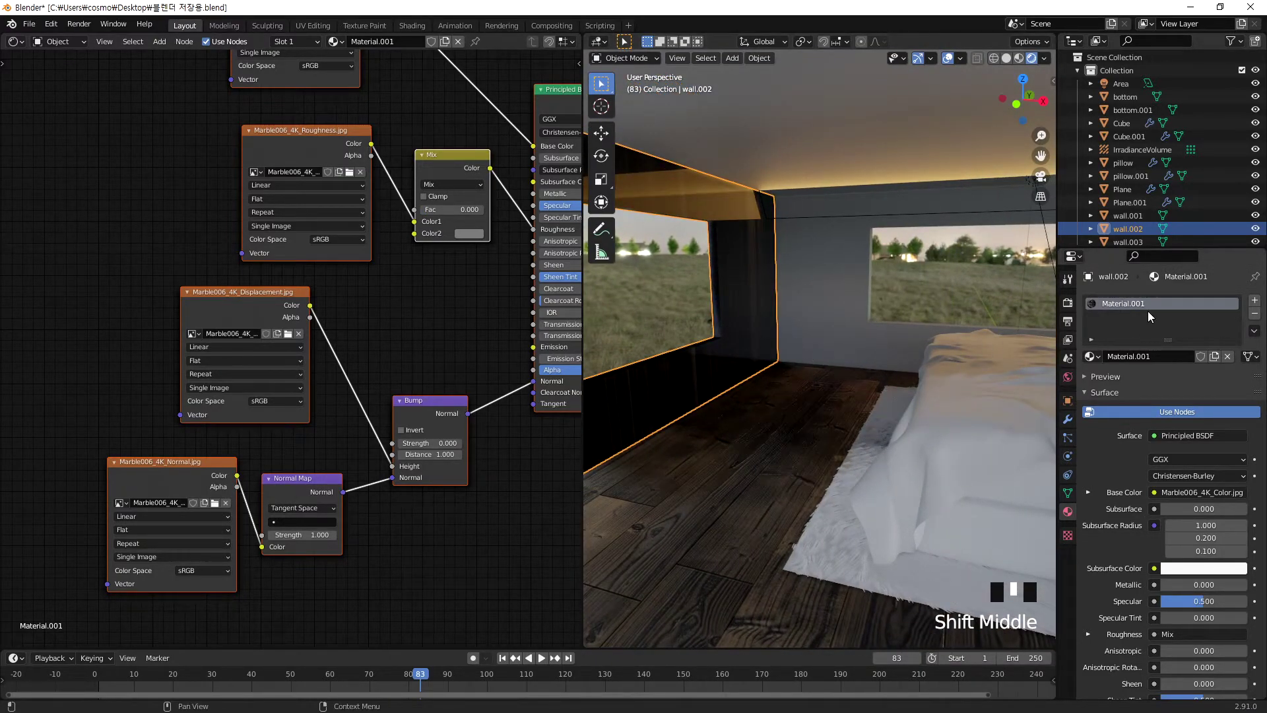
click(803, 333)
click(1125, 357)
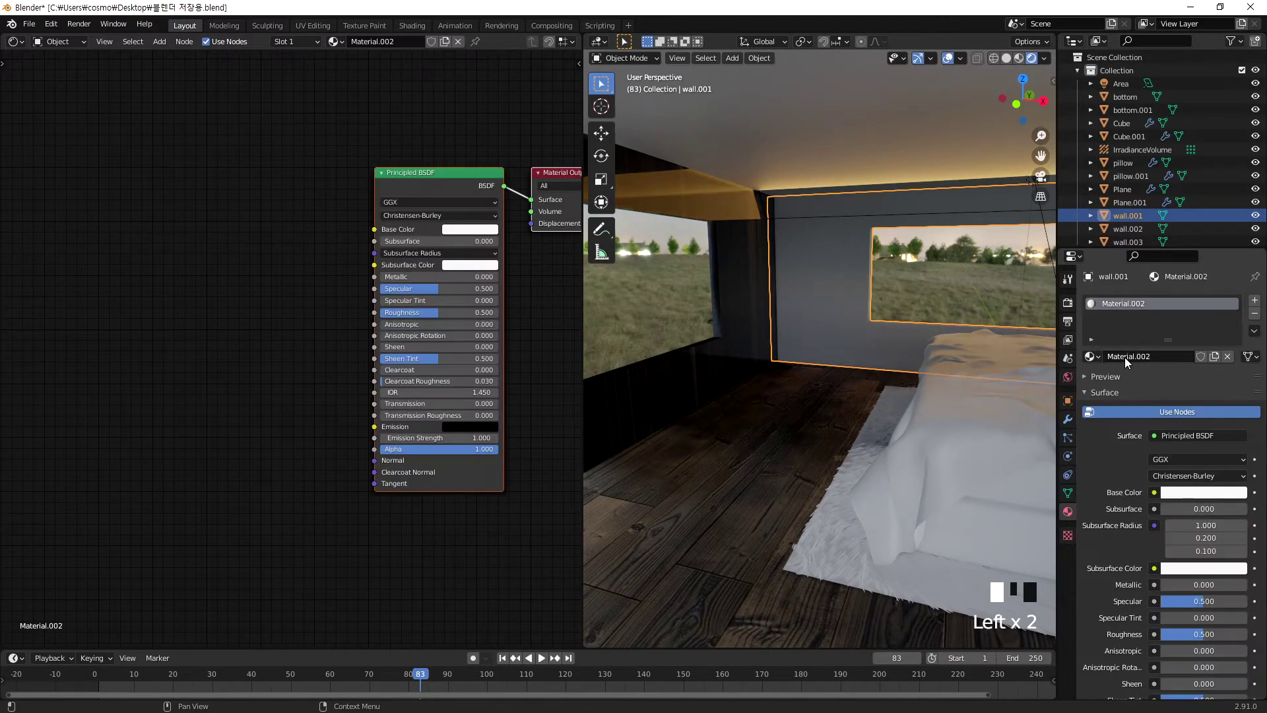
- Assign the existing Material.001 to the back wall wall.001 and to the solid wall wall.003 at the head of the bed
click(1093, 356)
click(1057, 383)
middle_drag(876, 339, 583, 335)
click(1021, 285)
middle_drag(933, 361, 1049, 348)
click(1092, 356)
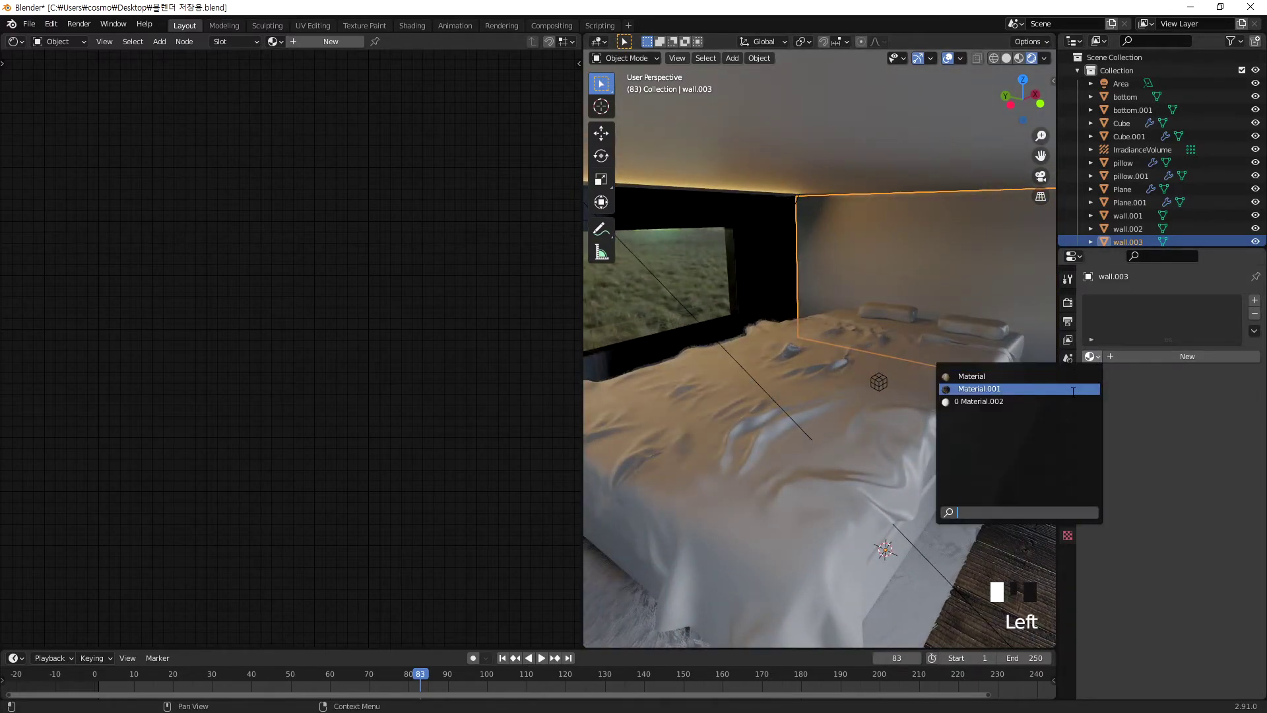
click(1070, 393)
- Select the ceiling bottom.001 and assign the existing Material.001 to it
middle_drag(884, 335, 776, 333)
scroll(772, 356, down, 3)
middle_drag(768, 377, 837, 339)
click(770, 138)
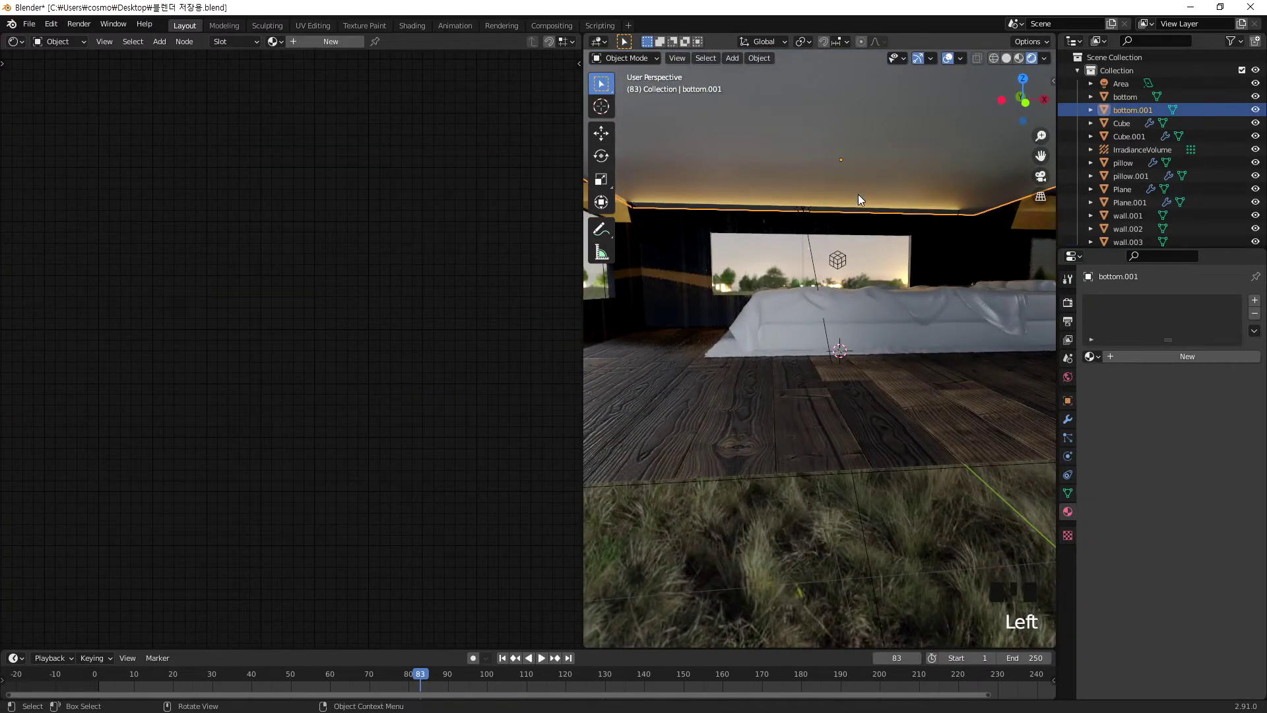
click(1094, 357)
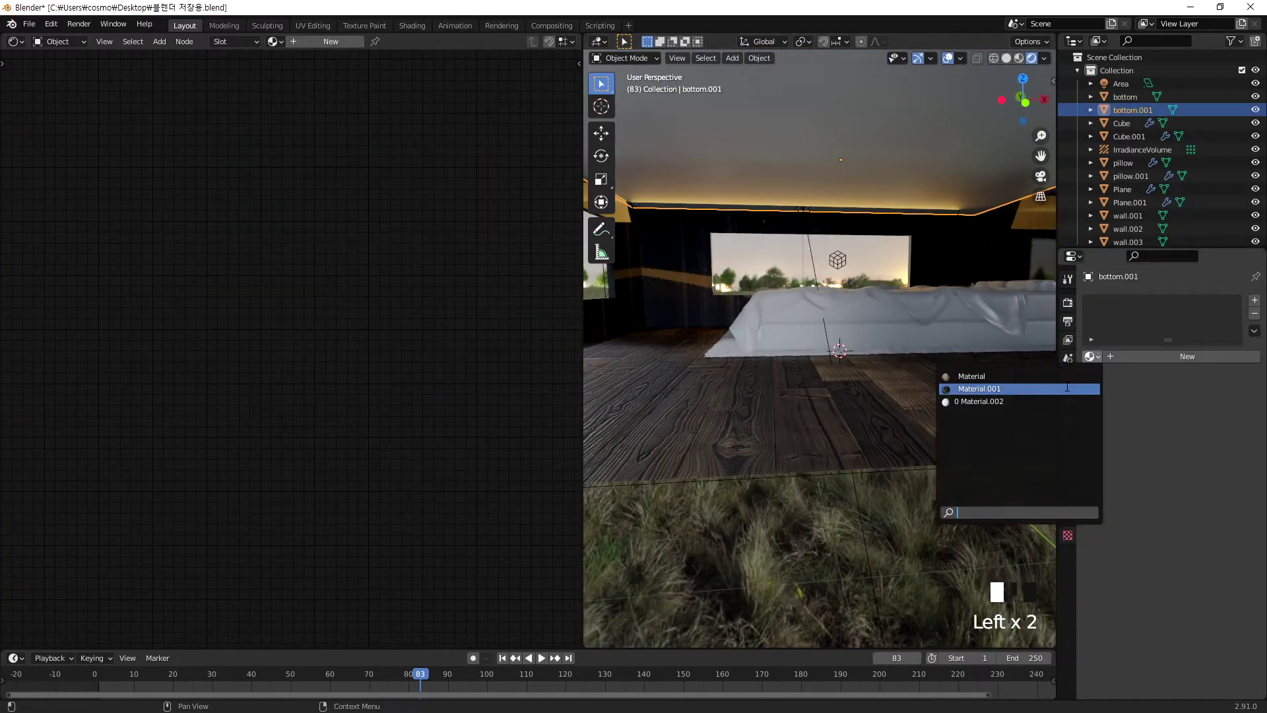
click(1059, 388)
- Select the window wall wall.002 and examine how the marble texture maps onto its surface and the ceiling
click(911, 359)
scroll(822, 231, up, 2)
middle_drag(822, 231, 930, 332)
click(713, 315)
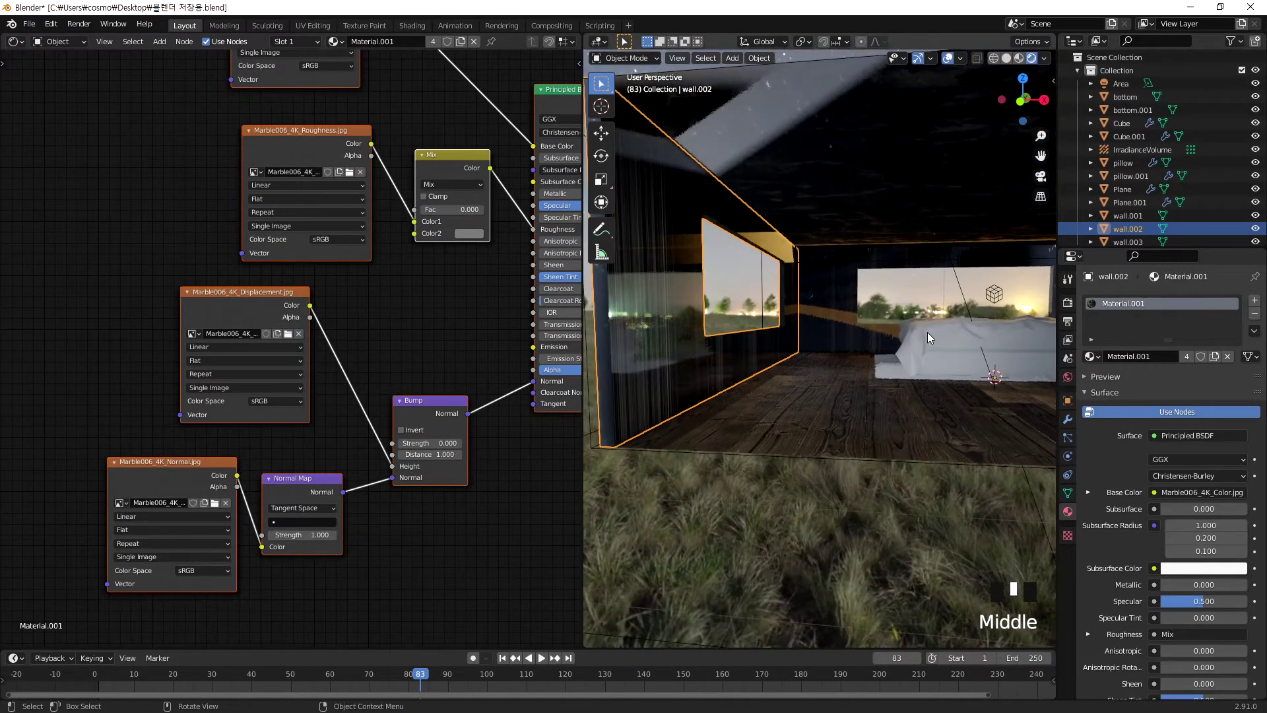
scroll(882, 317, up, 5)
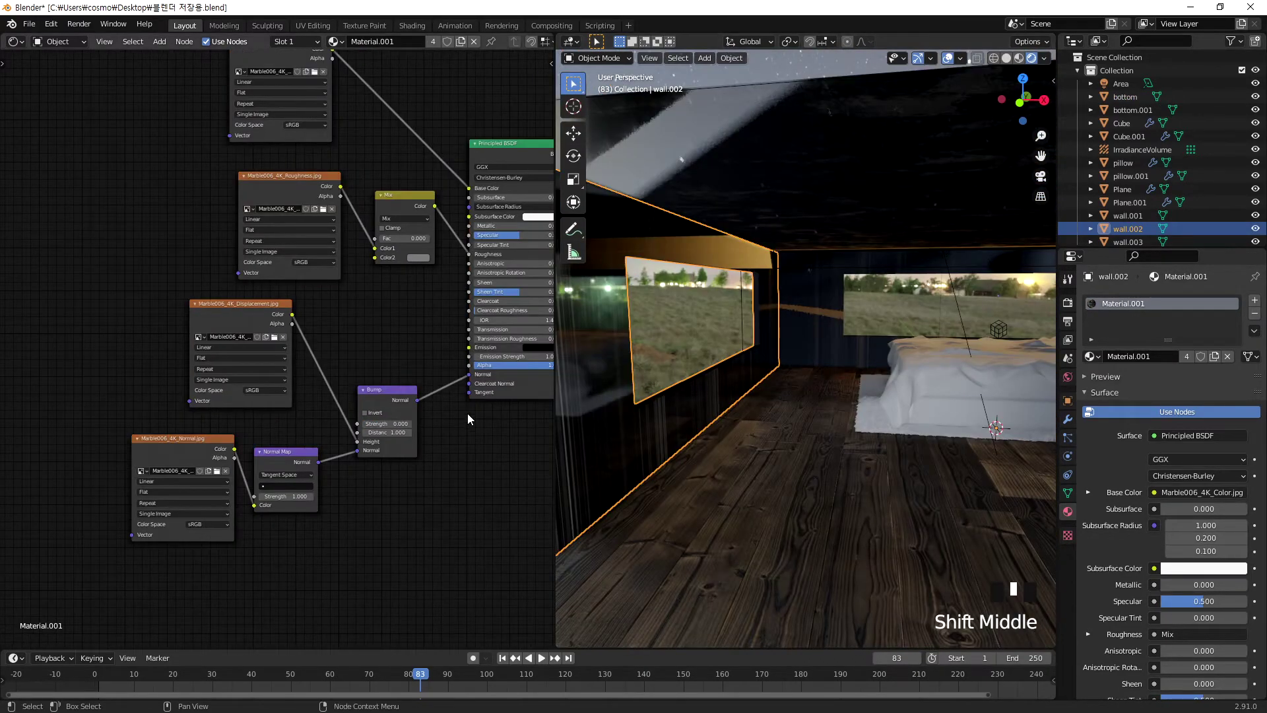
middle_drag(815, 402, 897, 242)
middle_drag(917, 285, 896, 323)
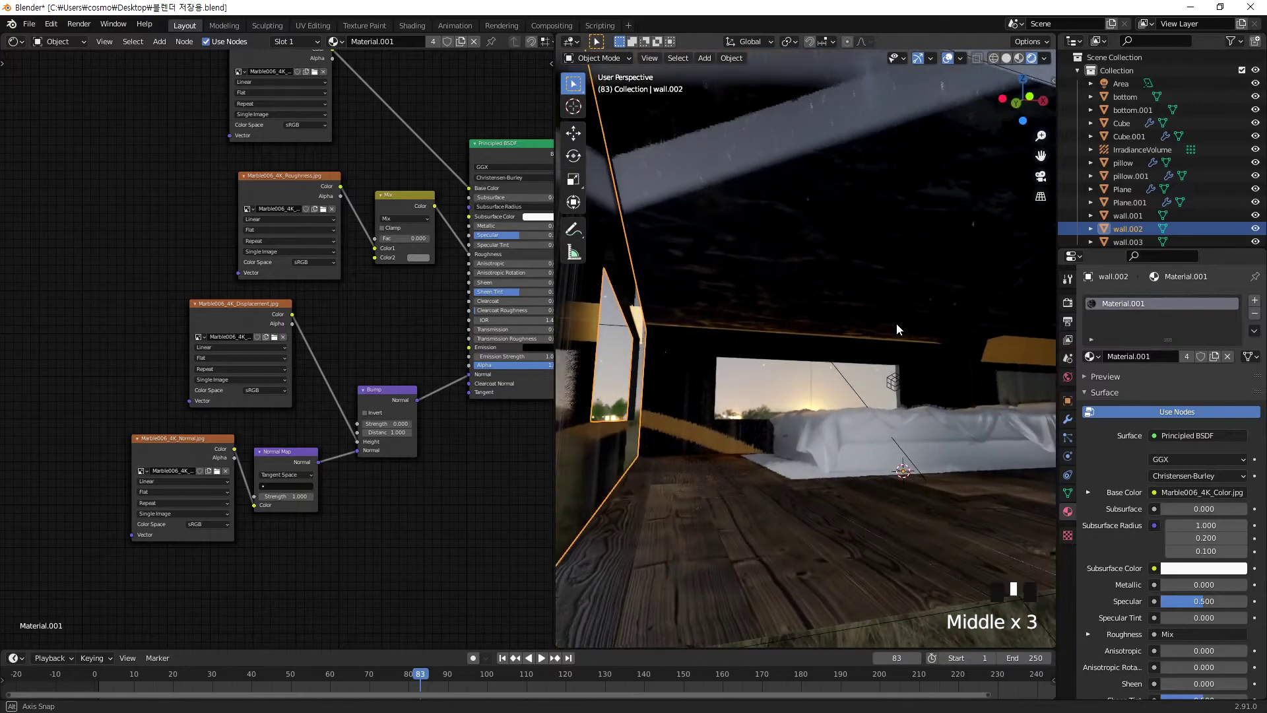
scroll(889, 339, up, 2)
middle_drag(934, 252, 841, 152)
middle_drag(945, 212, 728, 305)
middle_drag(721, 348, 710, 275)
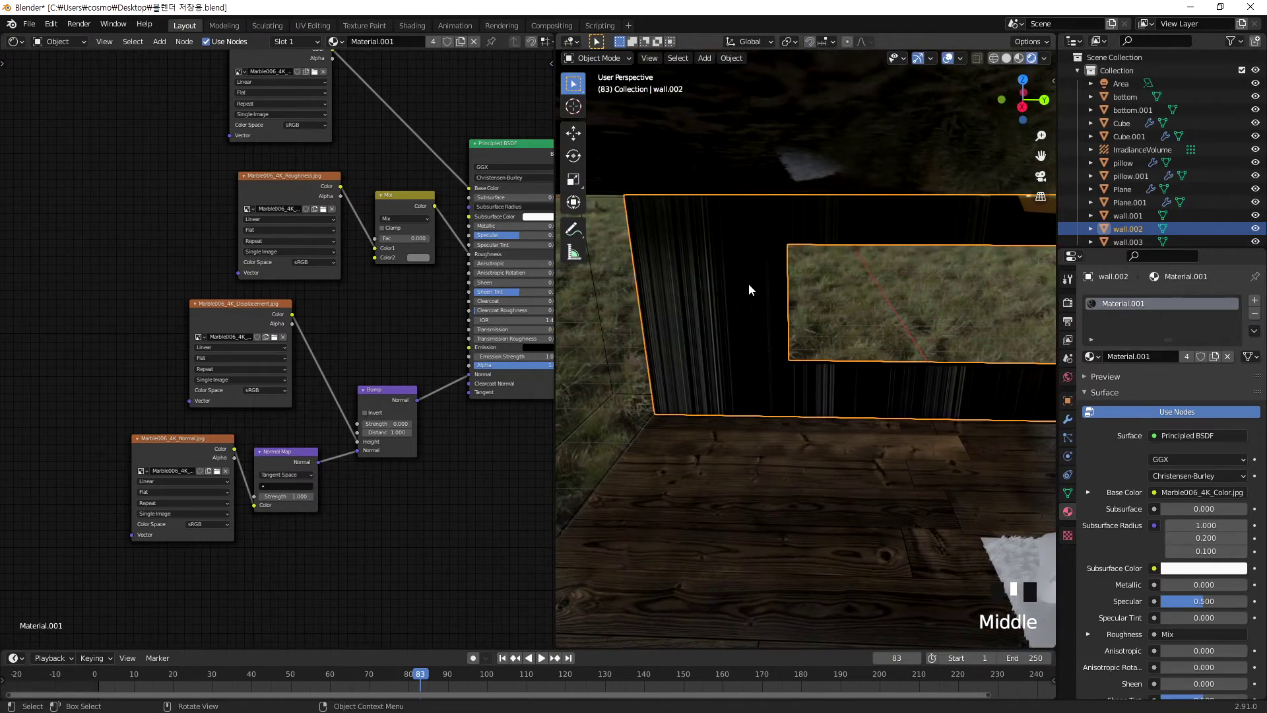
shift+middle_drag(889, 345, 620, 449)
shift+middle_drag(825, 524, 776, 461)
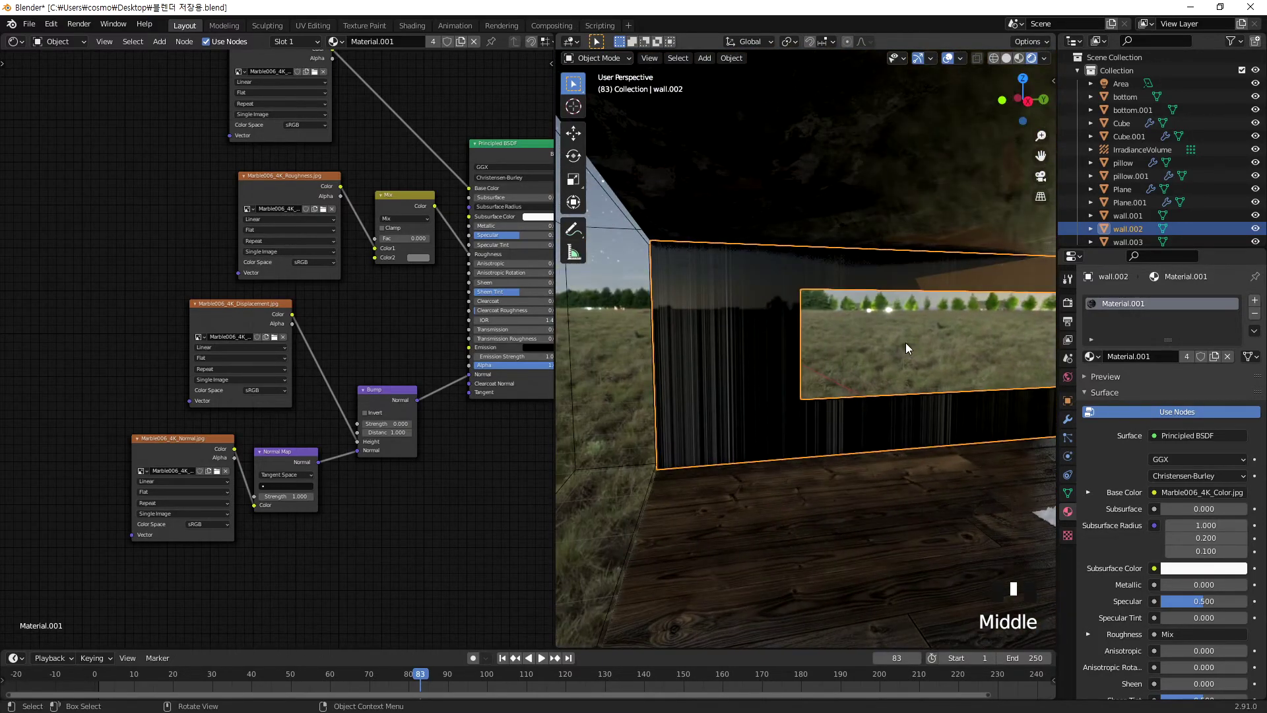
- Unwrap all faces of wall.002 in Edit Mode and return to Object Mode
double_click(766, 341)
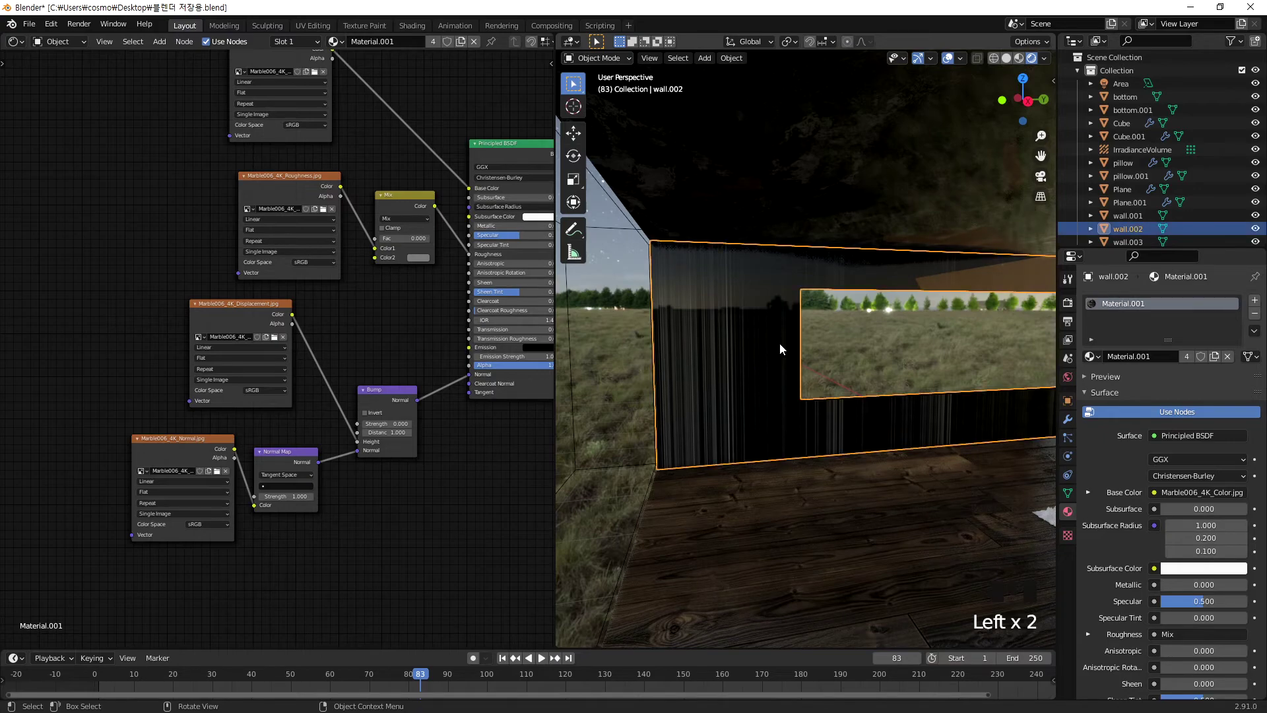
key(Tab)
scroll(892, 370, down, 2)
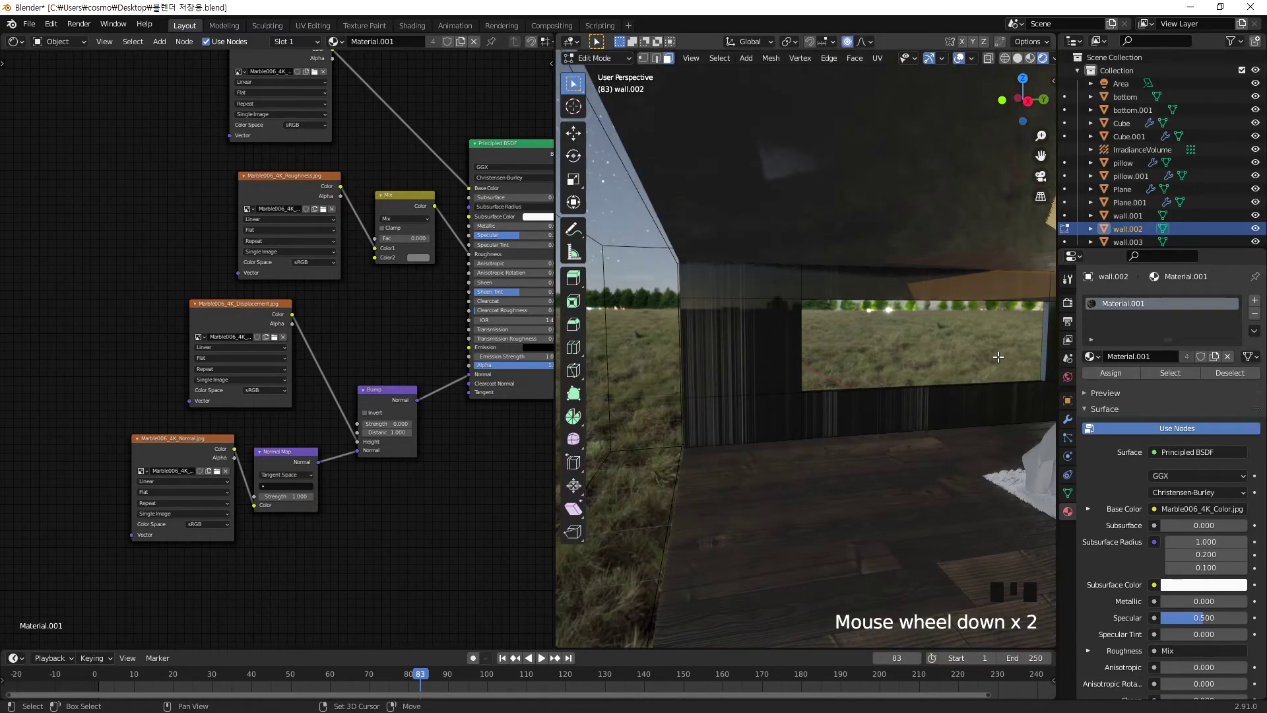
shift+middle_drag(998, 357, 890, 353)
scroll(799, 350, down, 2)
drag(626, 249, 1014, 464)
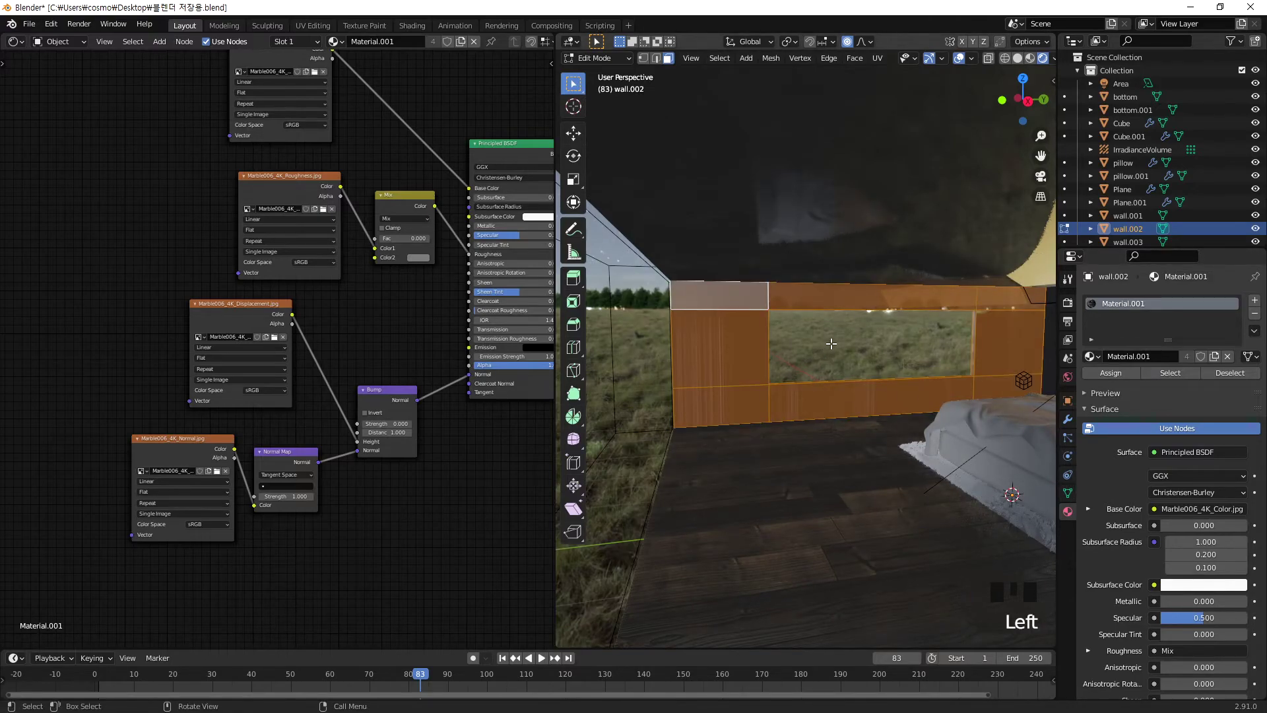
key(u)
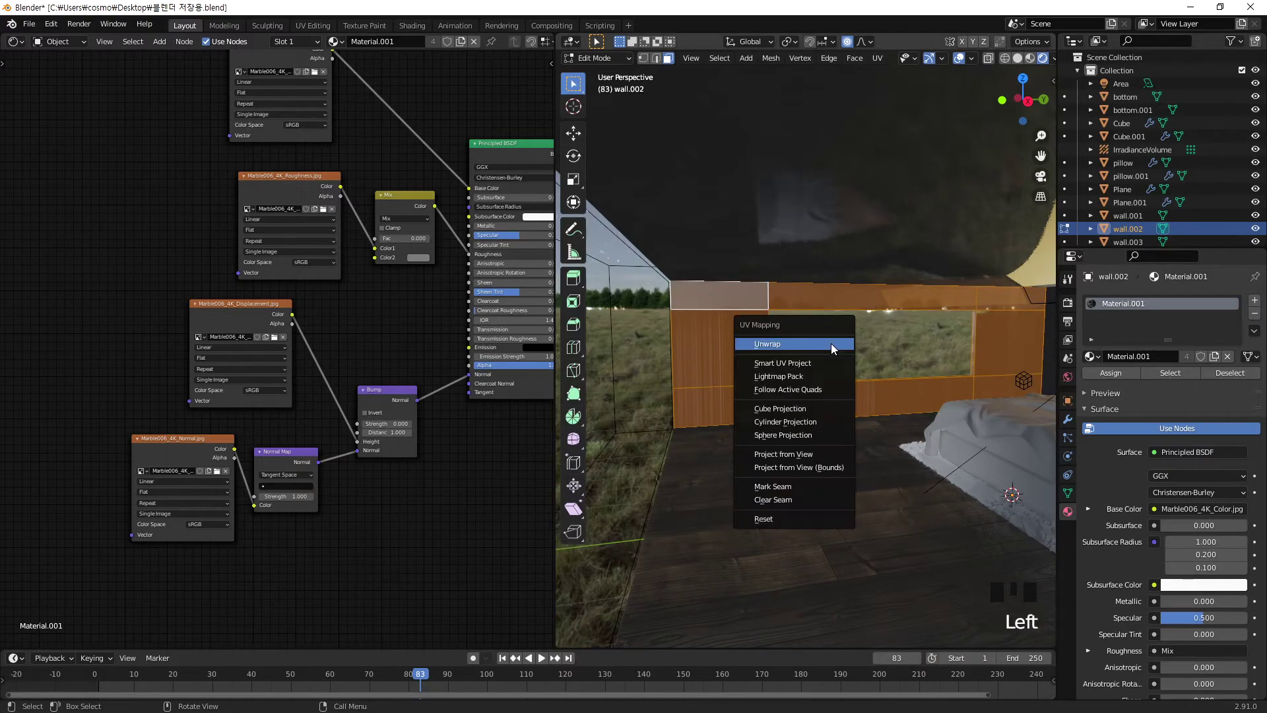
click(830, 344)
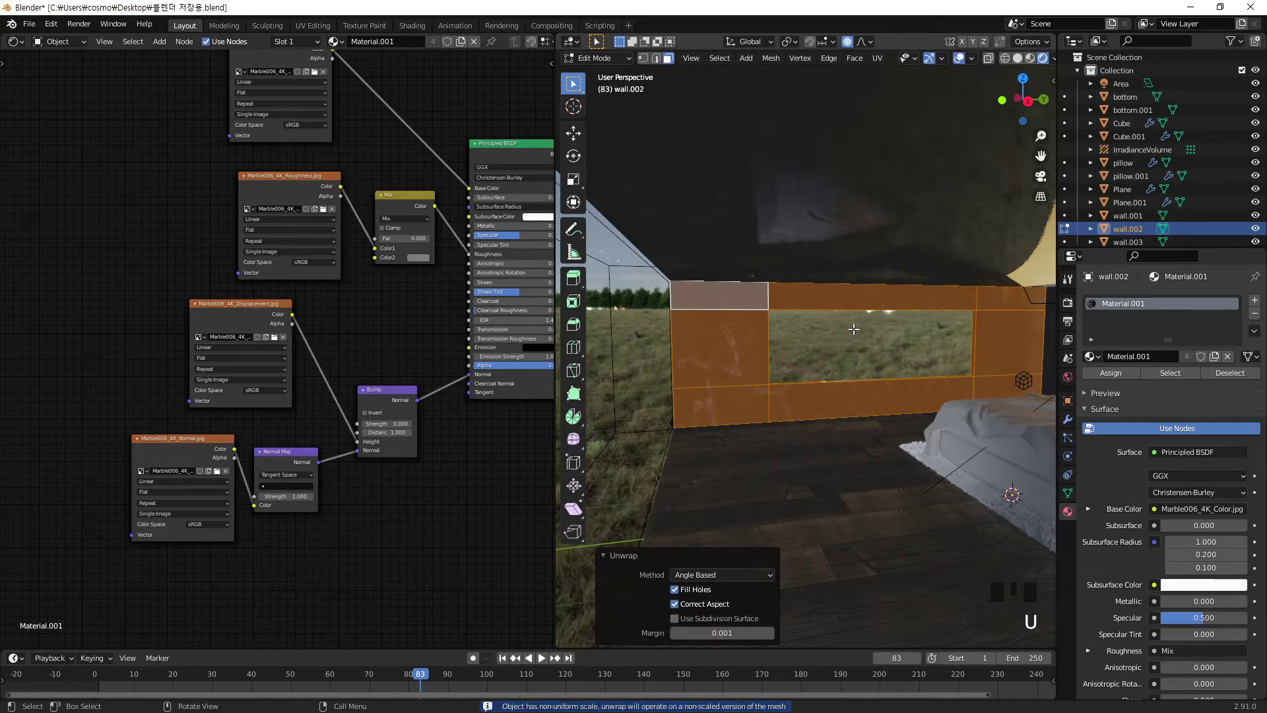
click(852, 343)
scroll(723, 323, up, 5)
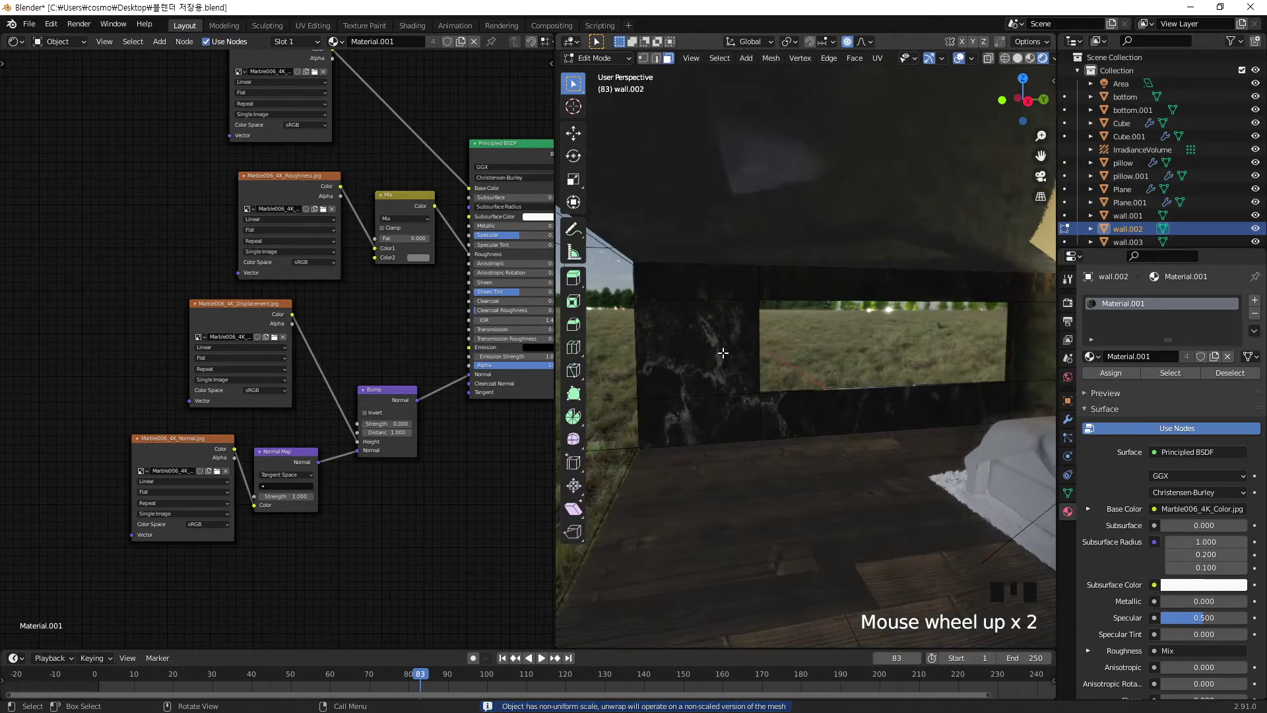
scroll(776, 354, down, 3)
middle_drag(776, 354, 778, 346)
key(Tab)
- Select the back wall wall.001, unwrap all its faces in Edit Mode and return to Object Mode
click(766, 338)
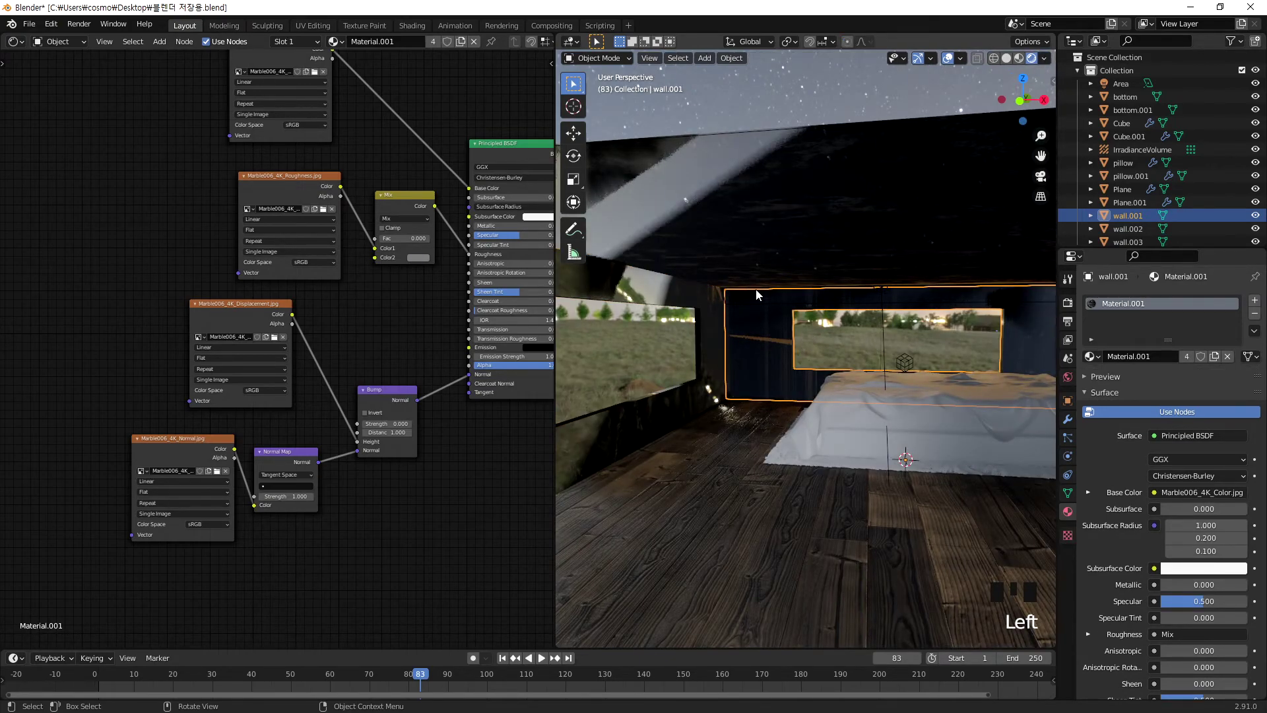
key(Tab)
scroll(922, 480, down, 1)
scroll(922, 479, down, 3)
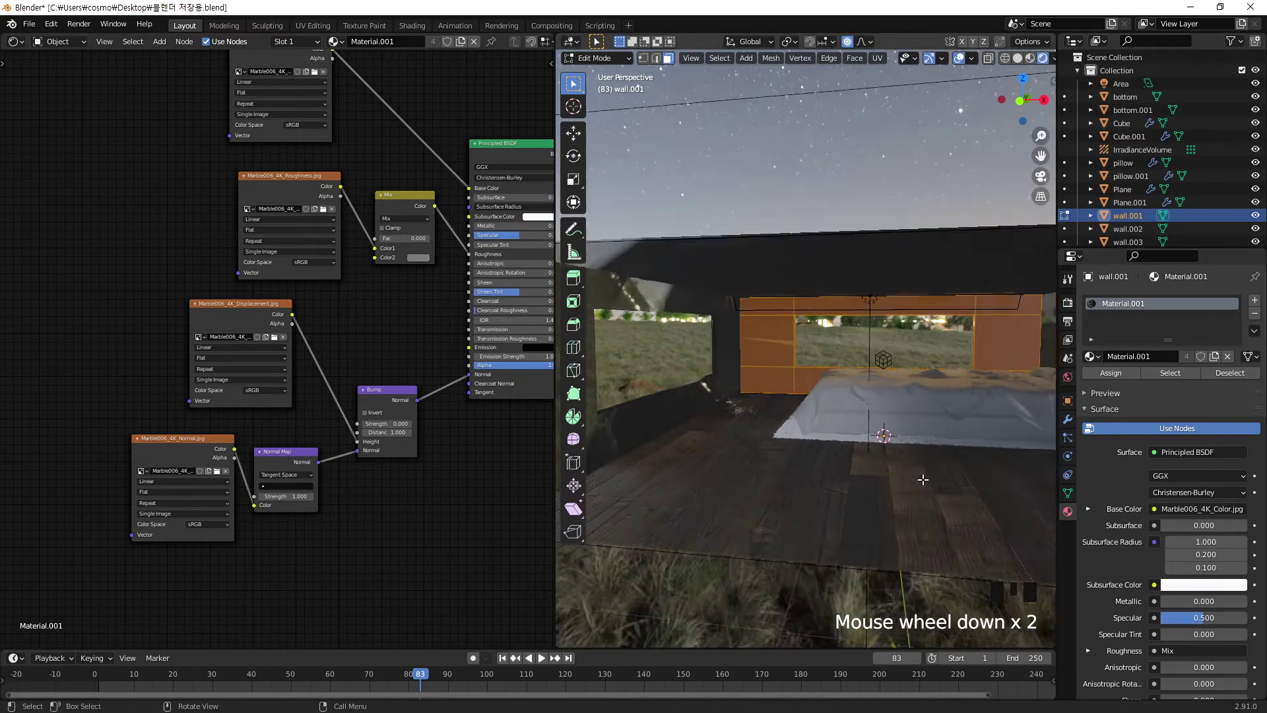
scroll(922, 480, up, 4)
key(u)
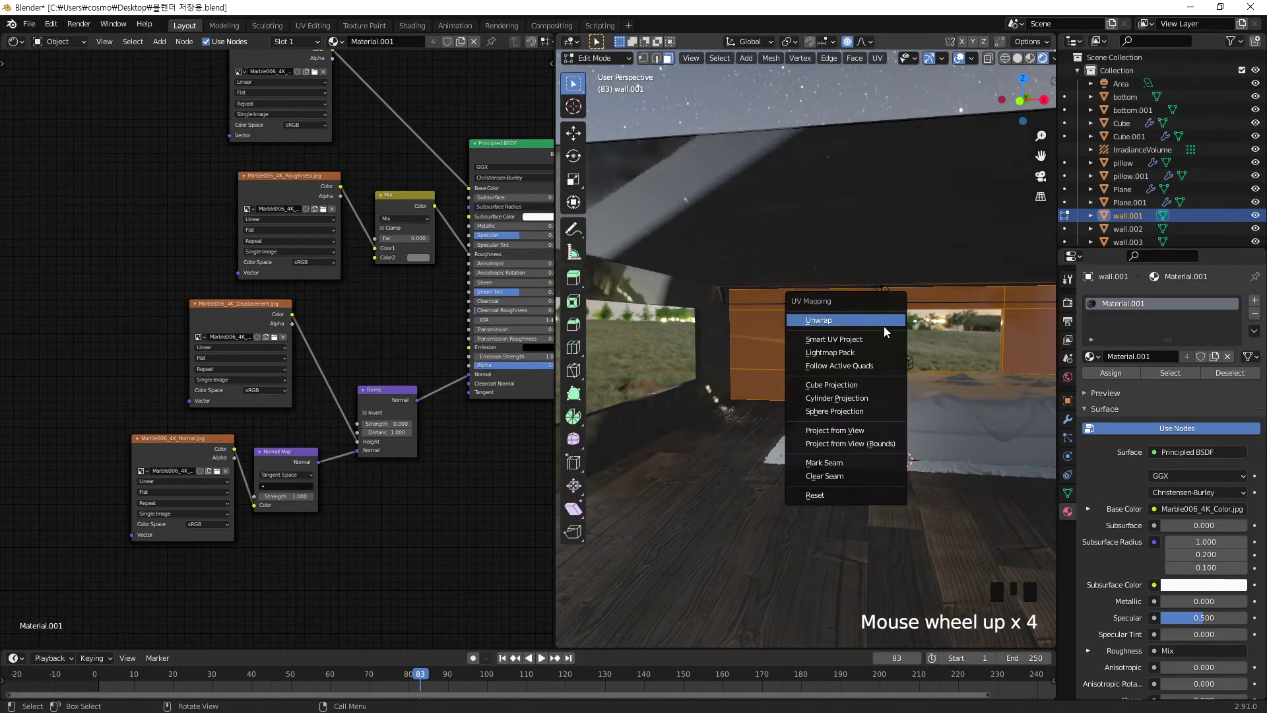
click(852, 320)
middle_drag(892, 357, 565, 347)
key(Tab)
- Select the solid wall wall.003, unwrap all its faces in Edit Mode and return to Object Mode
click(971, 359)
click(932, 328)
mouse_move(799, 391)
middle_down()
mouse_move(743, 383)
mouse_move(793, 392)
middle_up()
key(Tab)
drag(680, 228, 1053, 561)
middle_drag(1053, 561, 875, 438)
key(u)
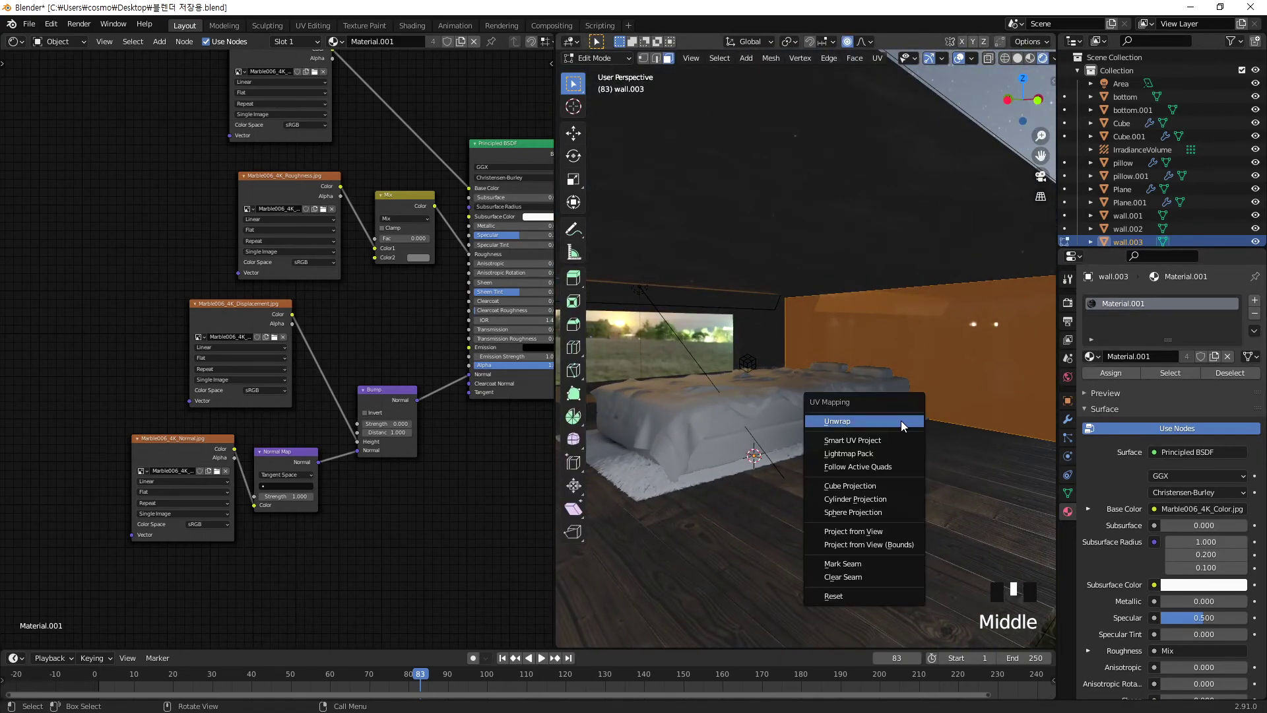
click(900, 421)
key(Tab)
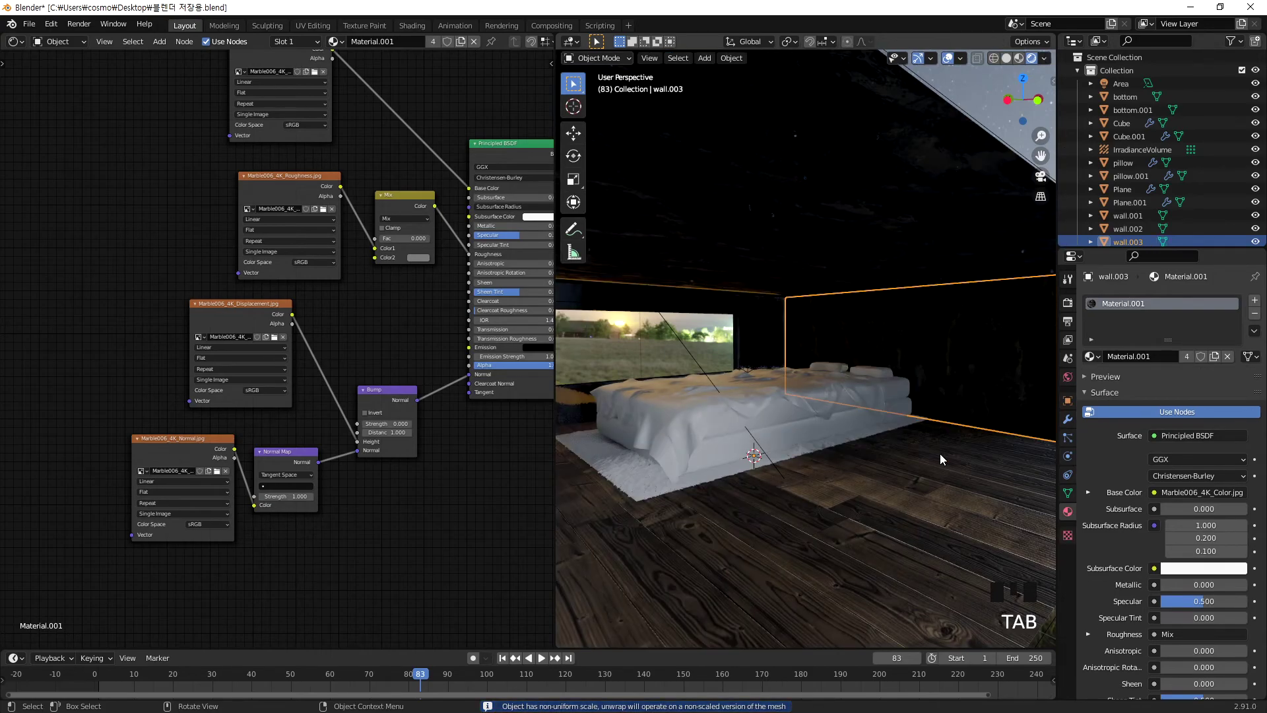
- Examine the marble walls around the bed and the image texture nodes of Material.001
middle_drag(659, 351, 693, 378)
middle_drag(791, 484, 636, 345)
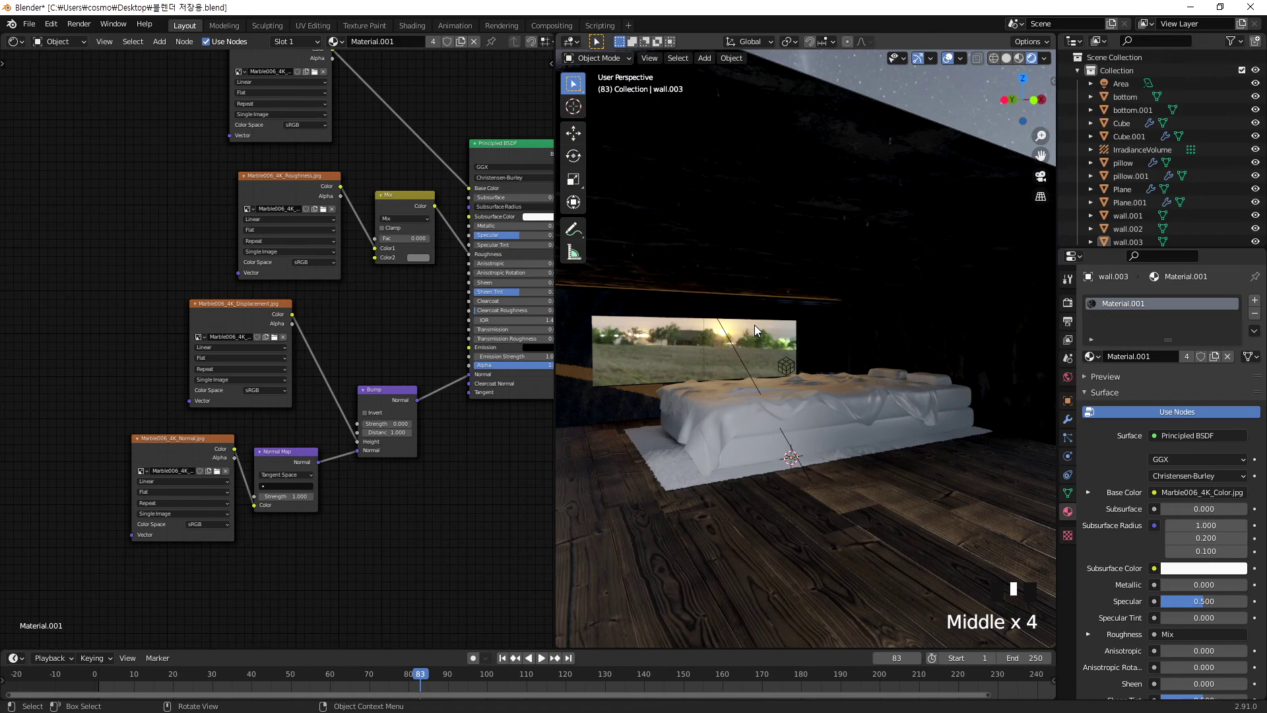
shift+middle_drag(729, 295, 806, 376)
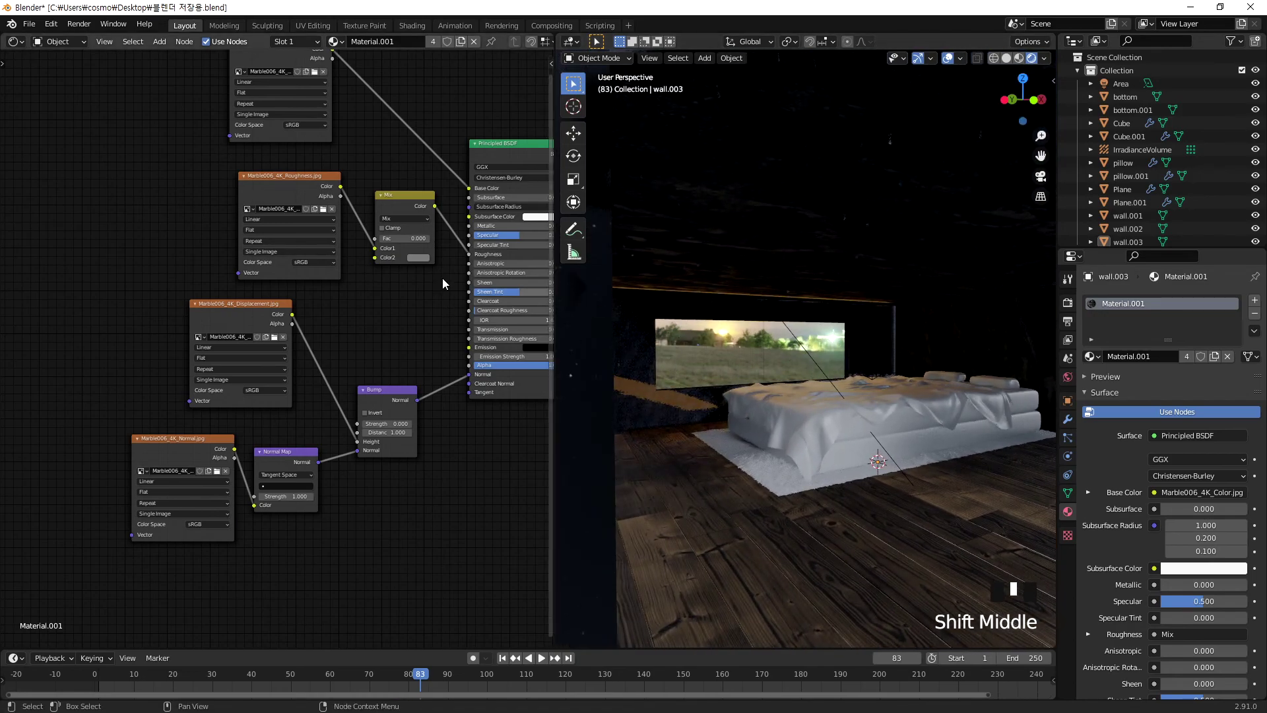
scroll(268, 201, up, 4)
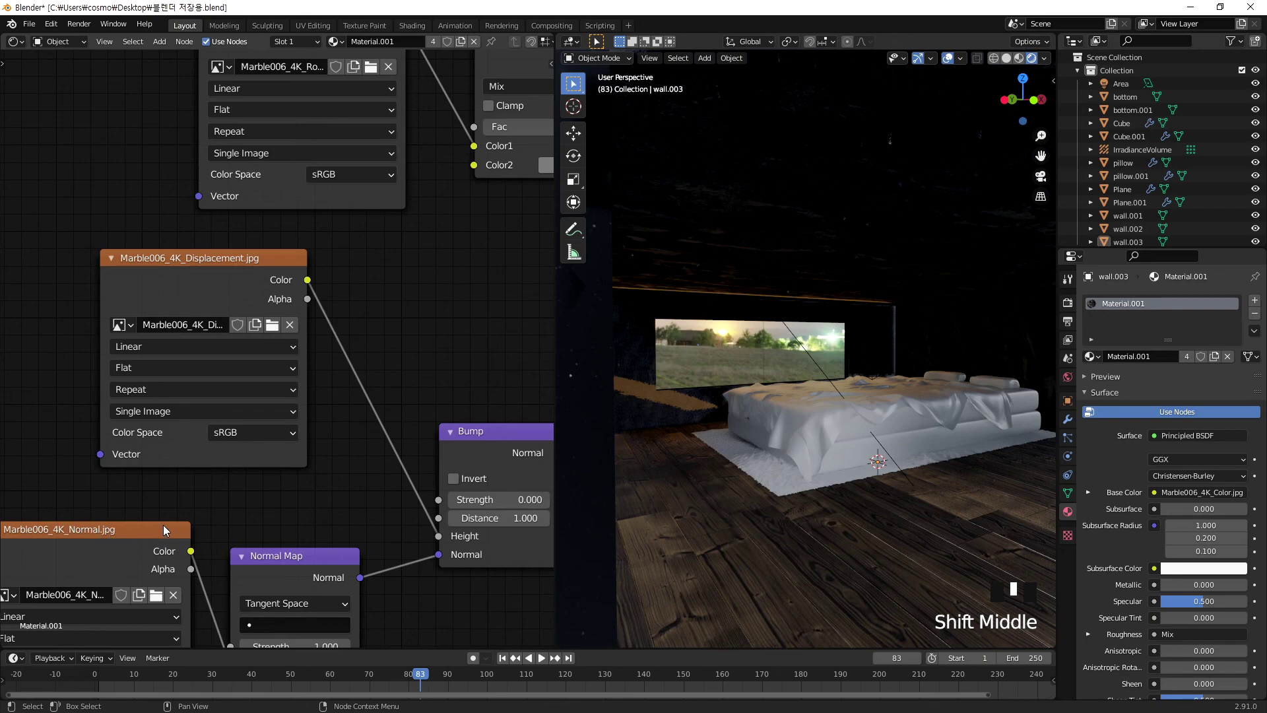
middle_drag(397, 282, 388, 488)
middle_drag(426, 230, 409, 335)
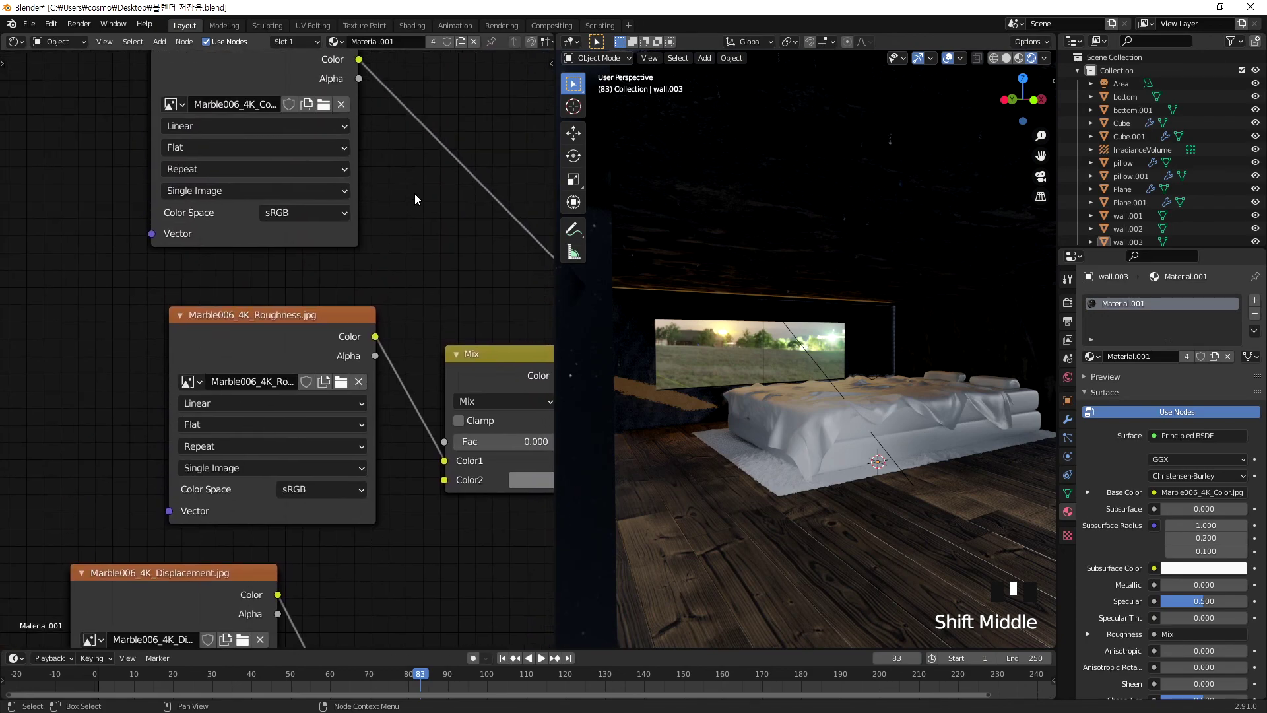
middle_drag(423, 181, 405, 302)
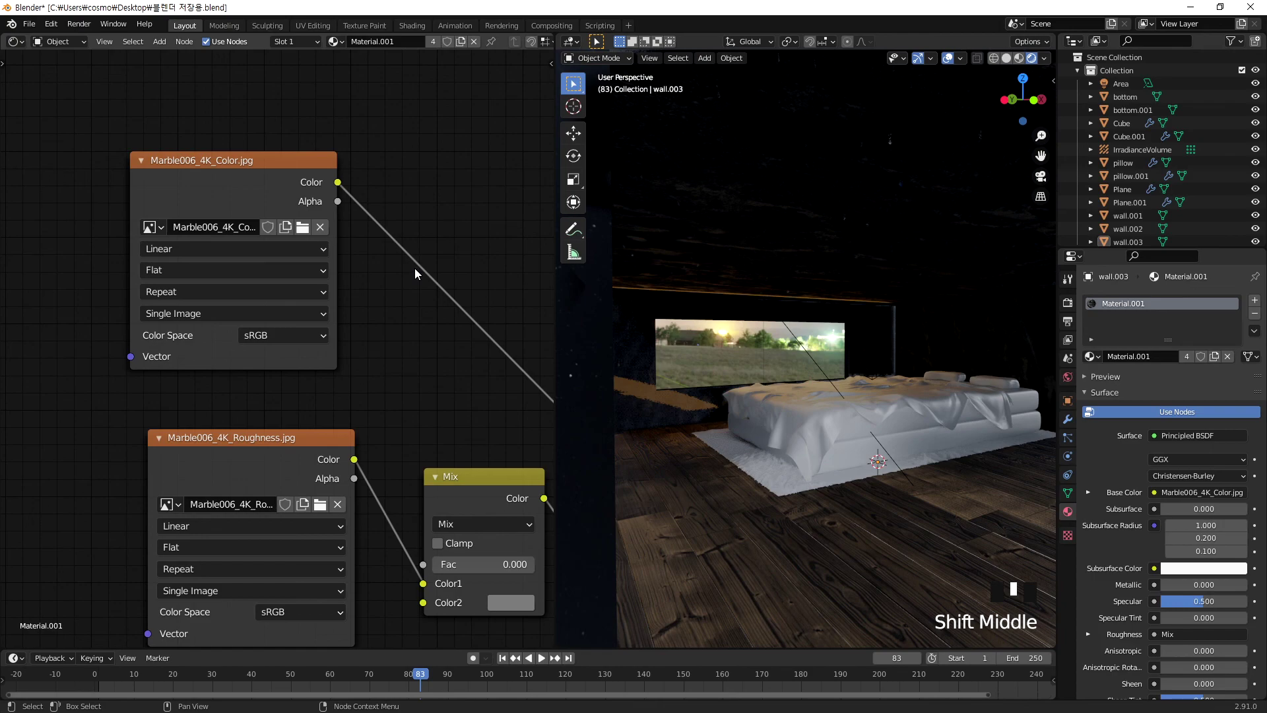